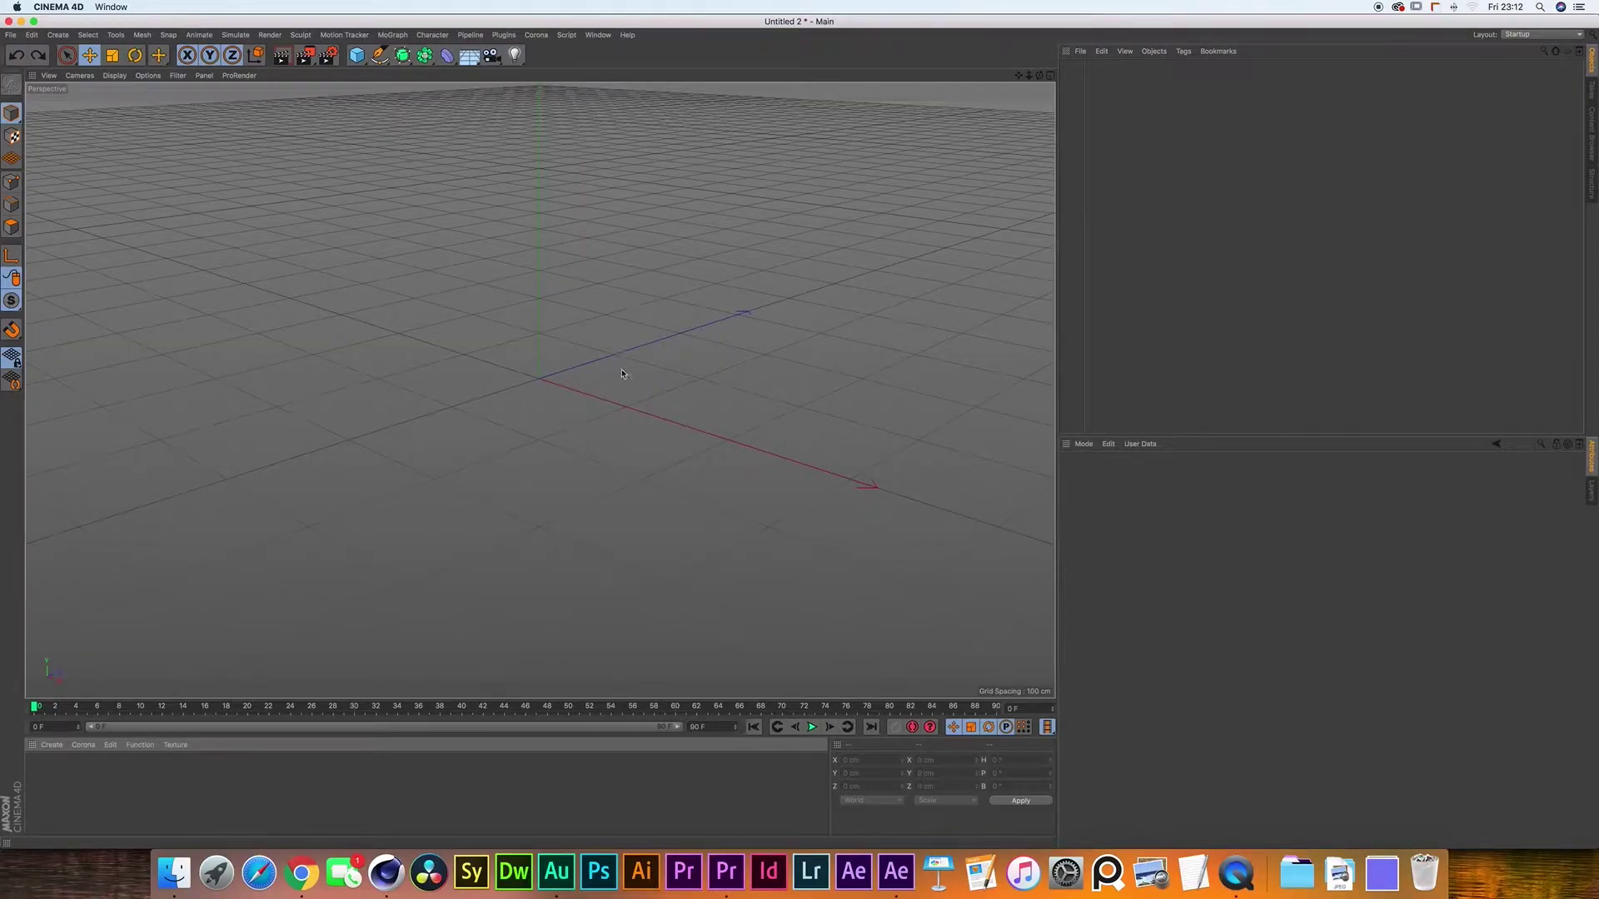
- Open the Final Stickers folder of sticker diffuse and alpha JPGs in Finder
left_click(306, 876)
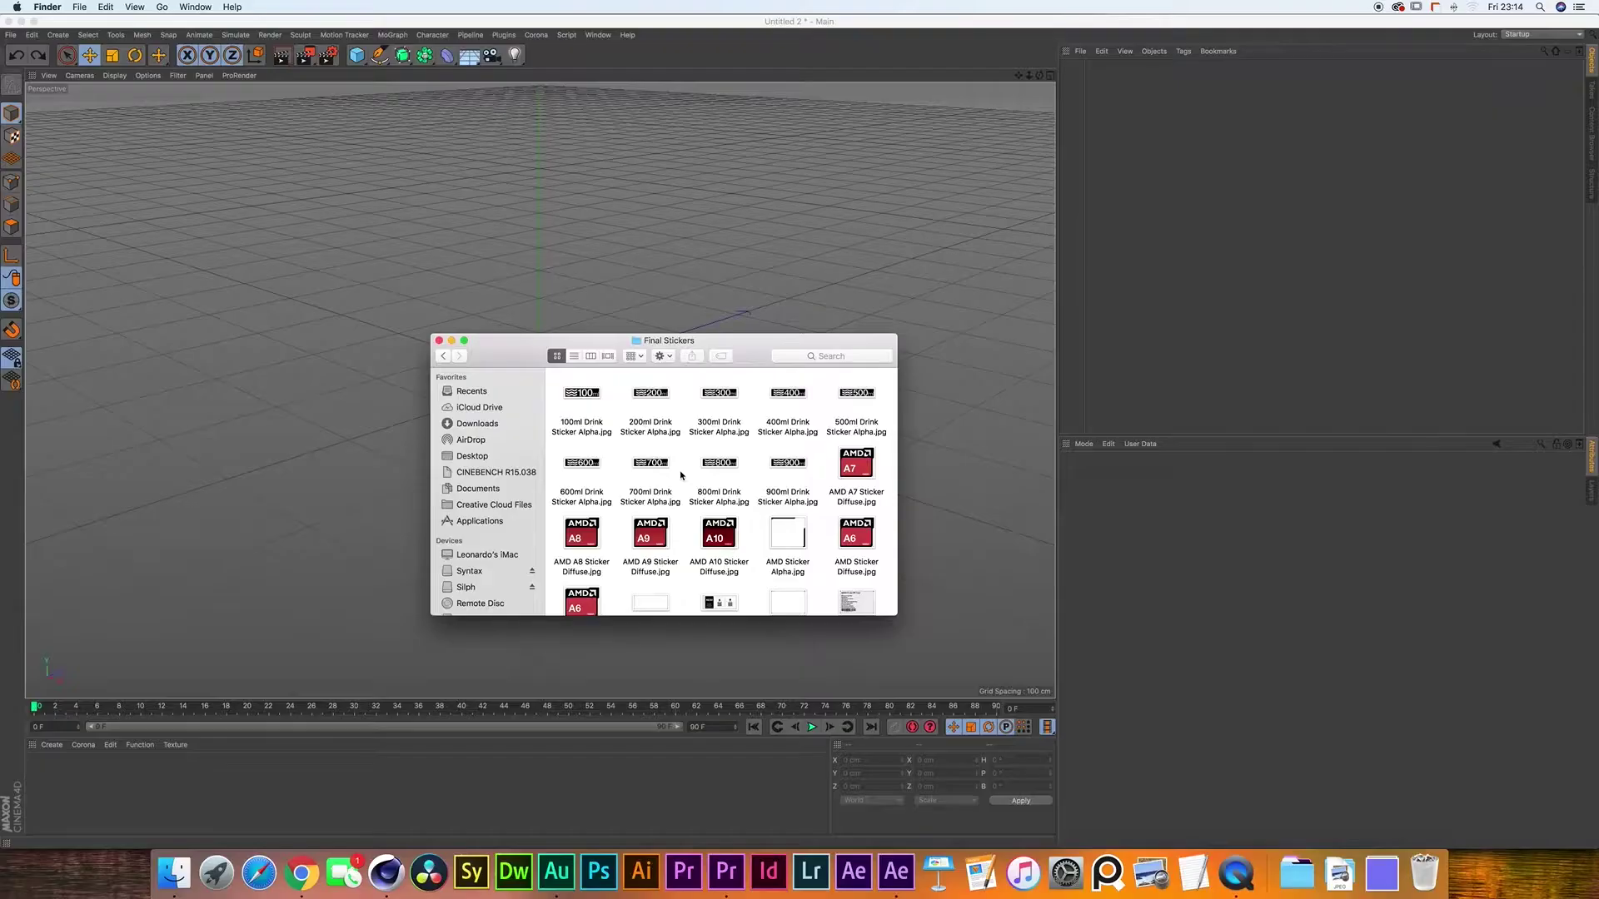
- Quick Look the Construction Machinery Warning Label diffuse and alpha JPGs
scroll(683, 485, "down", 2)
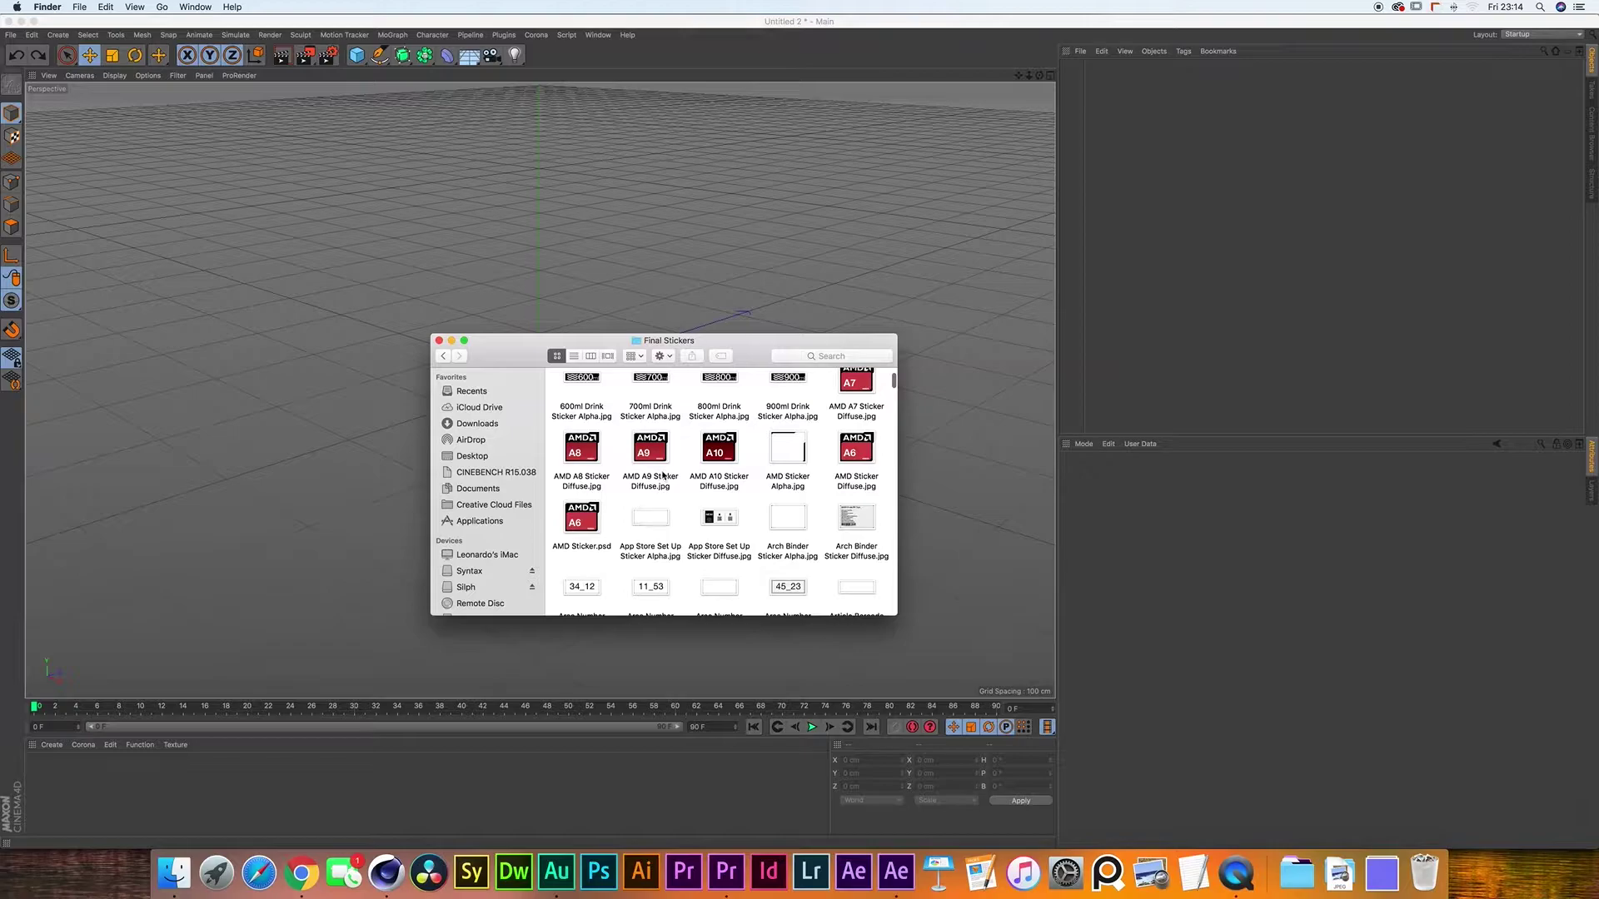
scroll(663, 476, "down", 10)
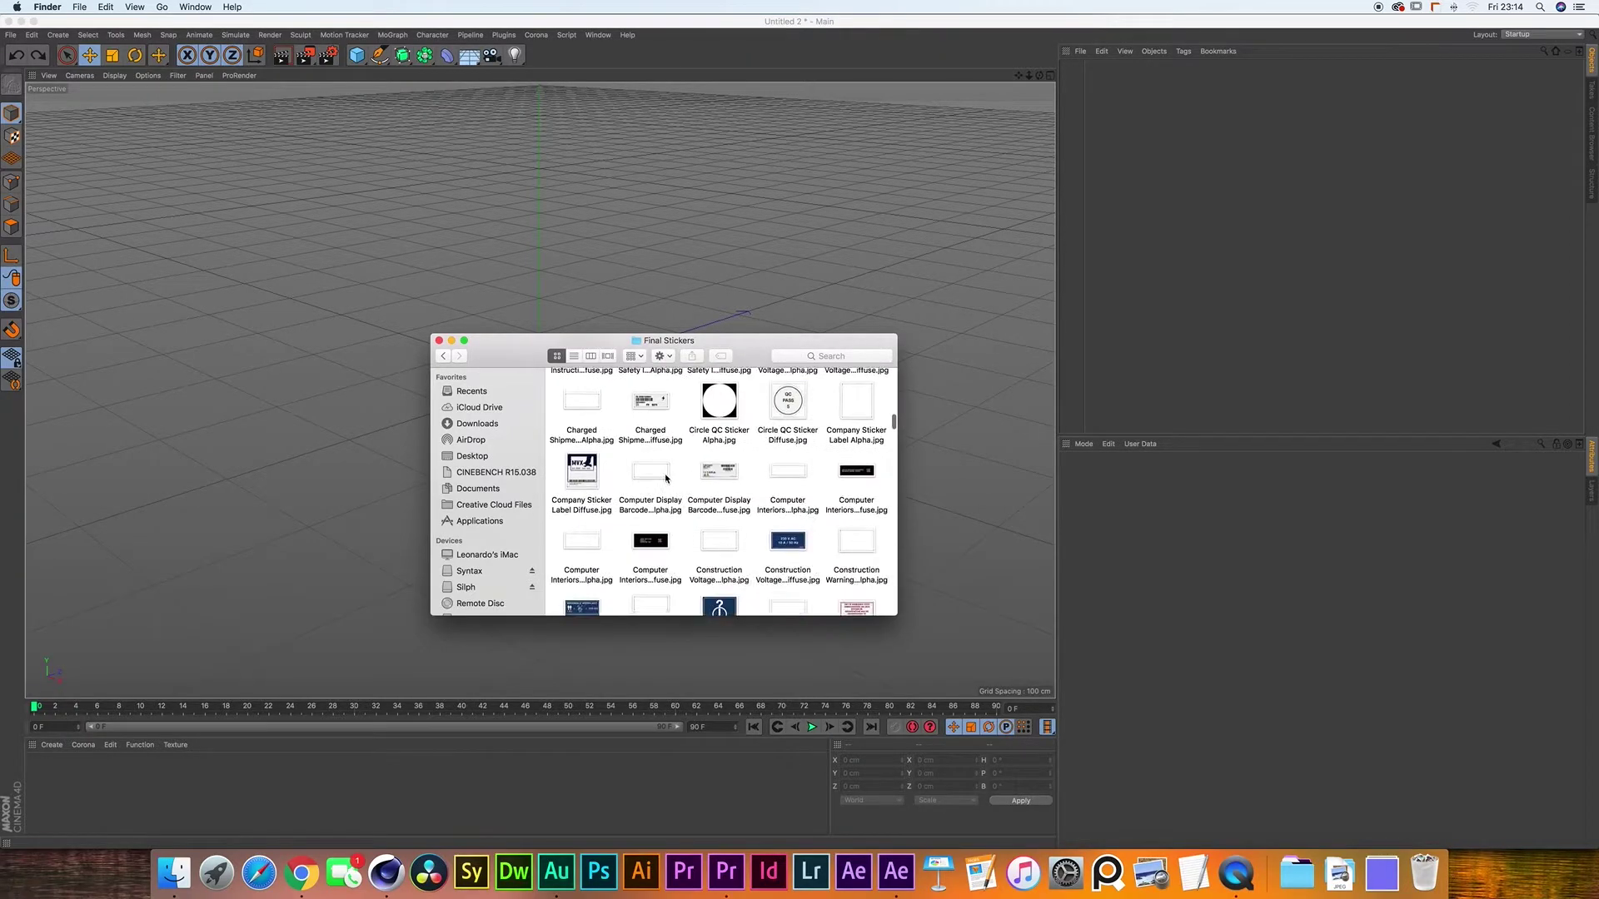
scroll(667, 478, "down", 5)
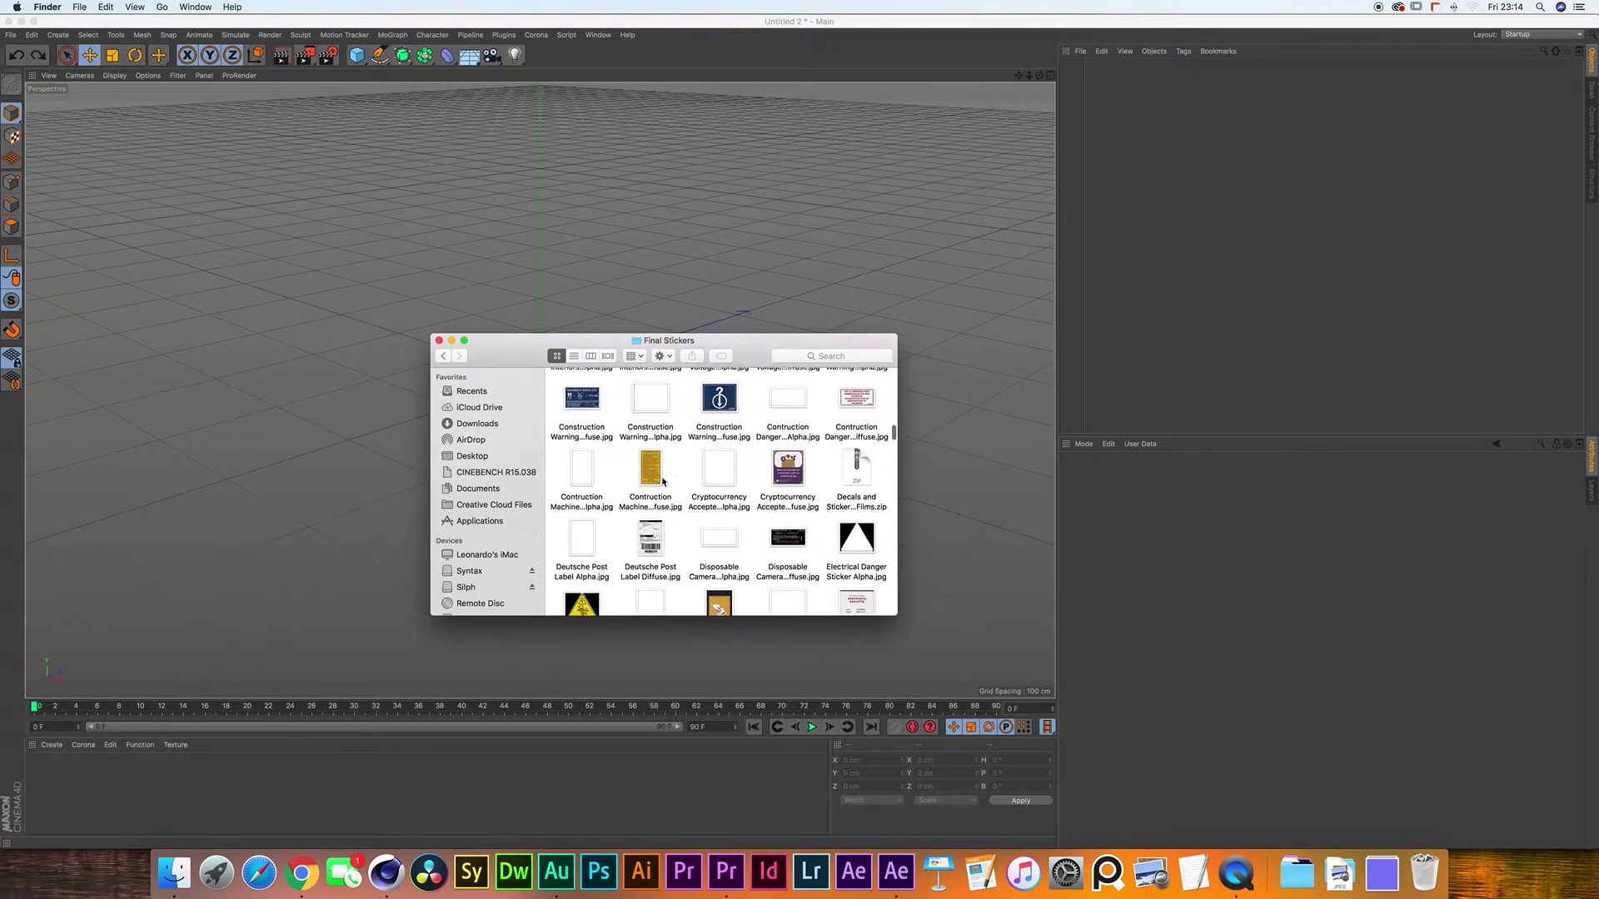
left_click(660, 488)
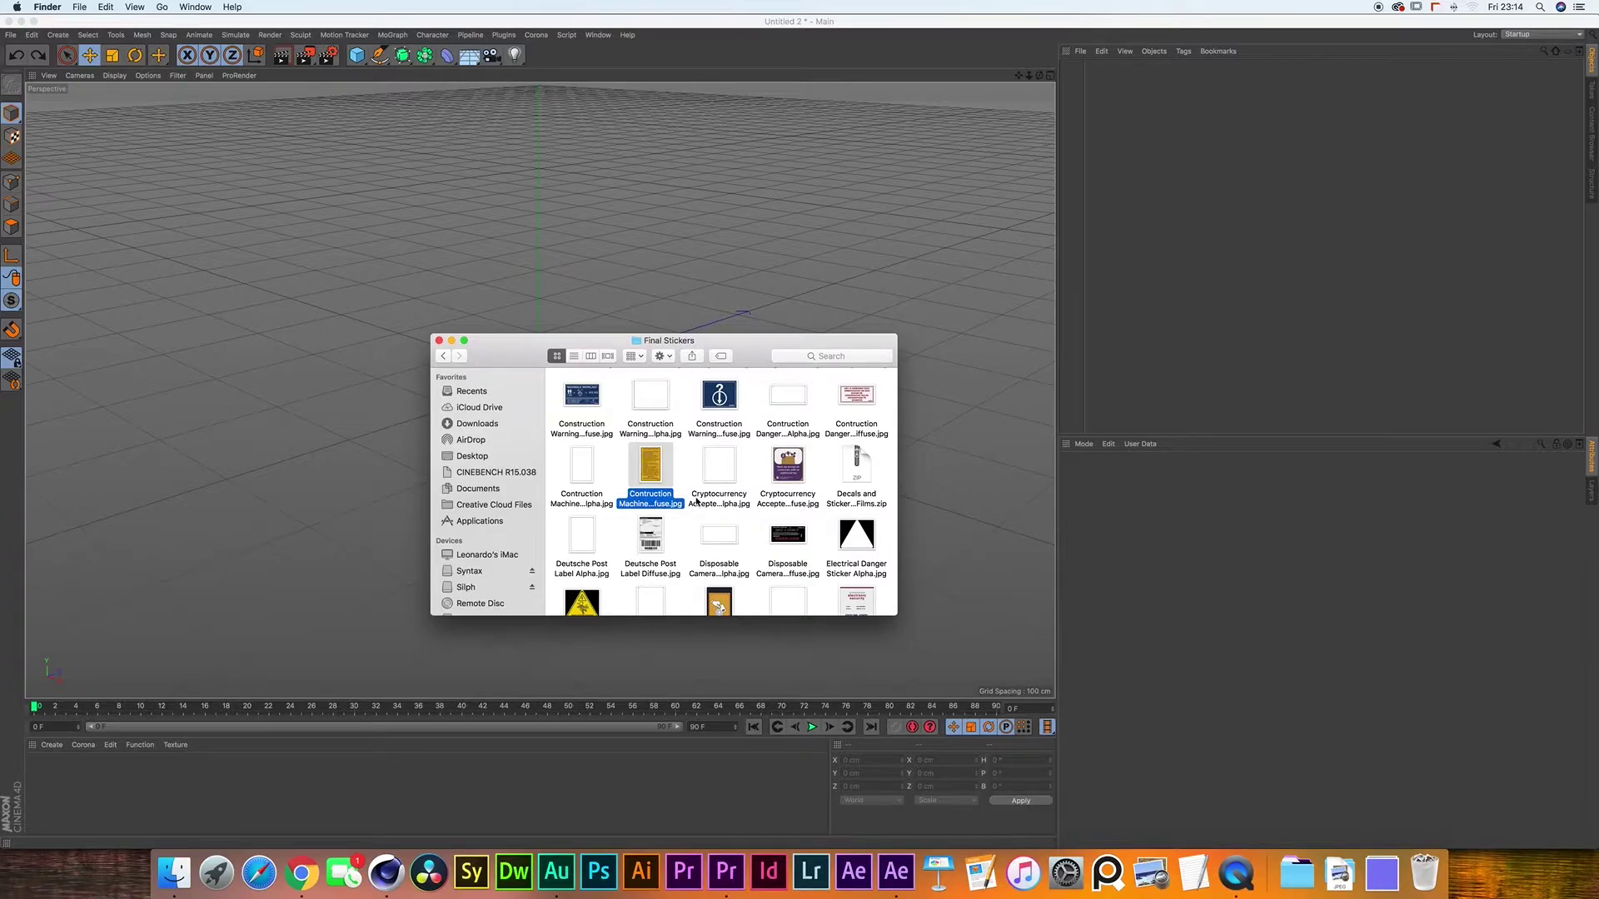
key("space")
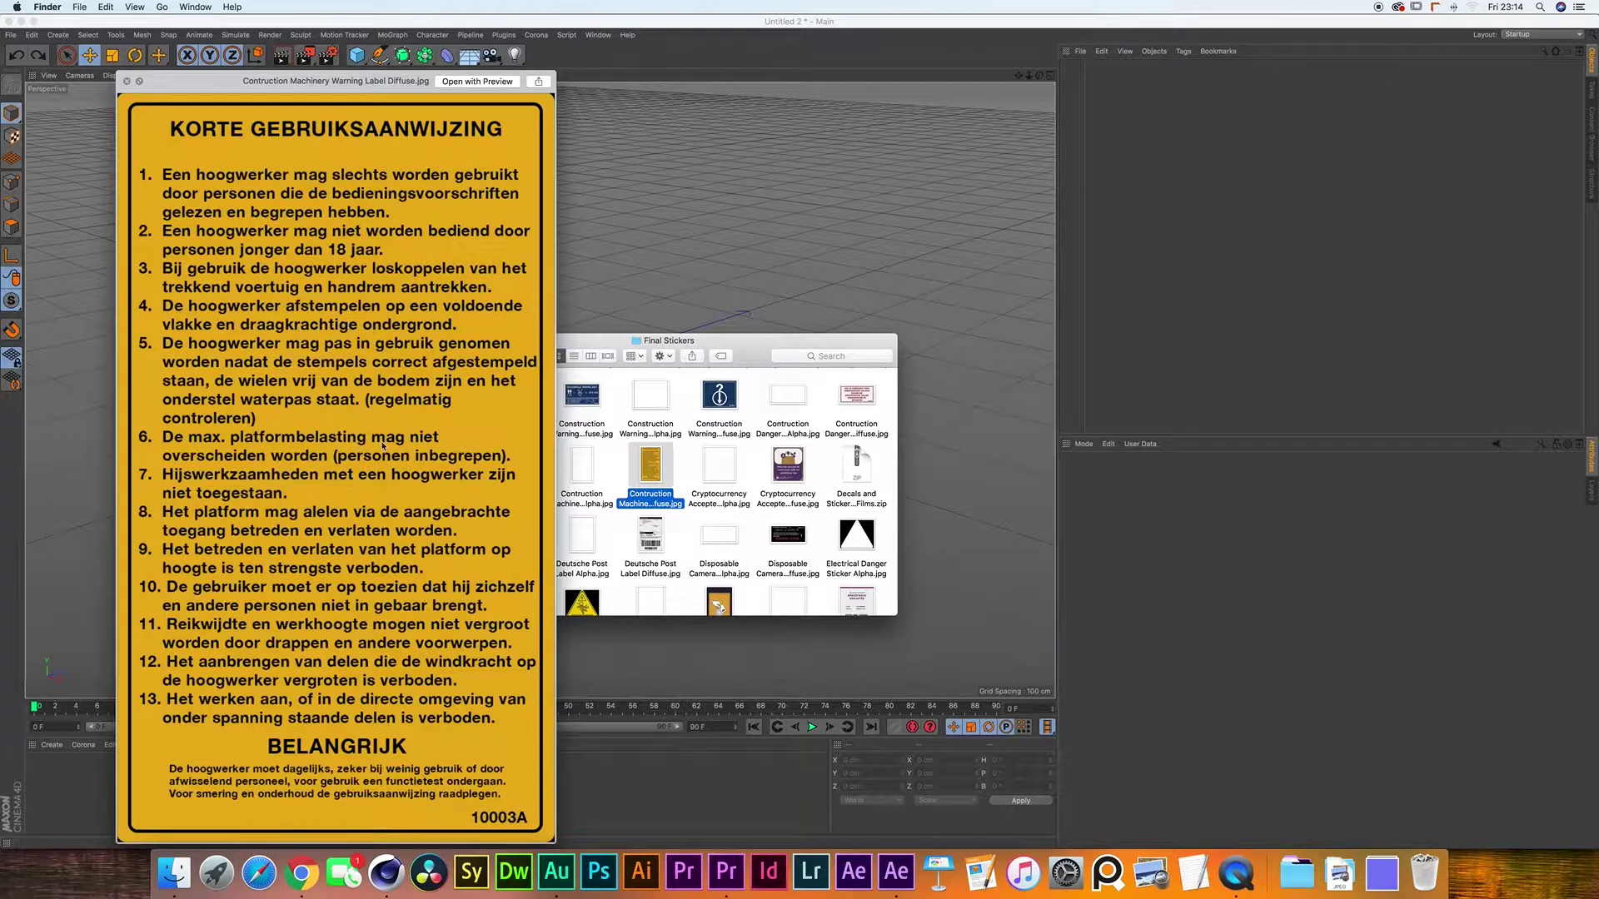
key("Left")
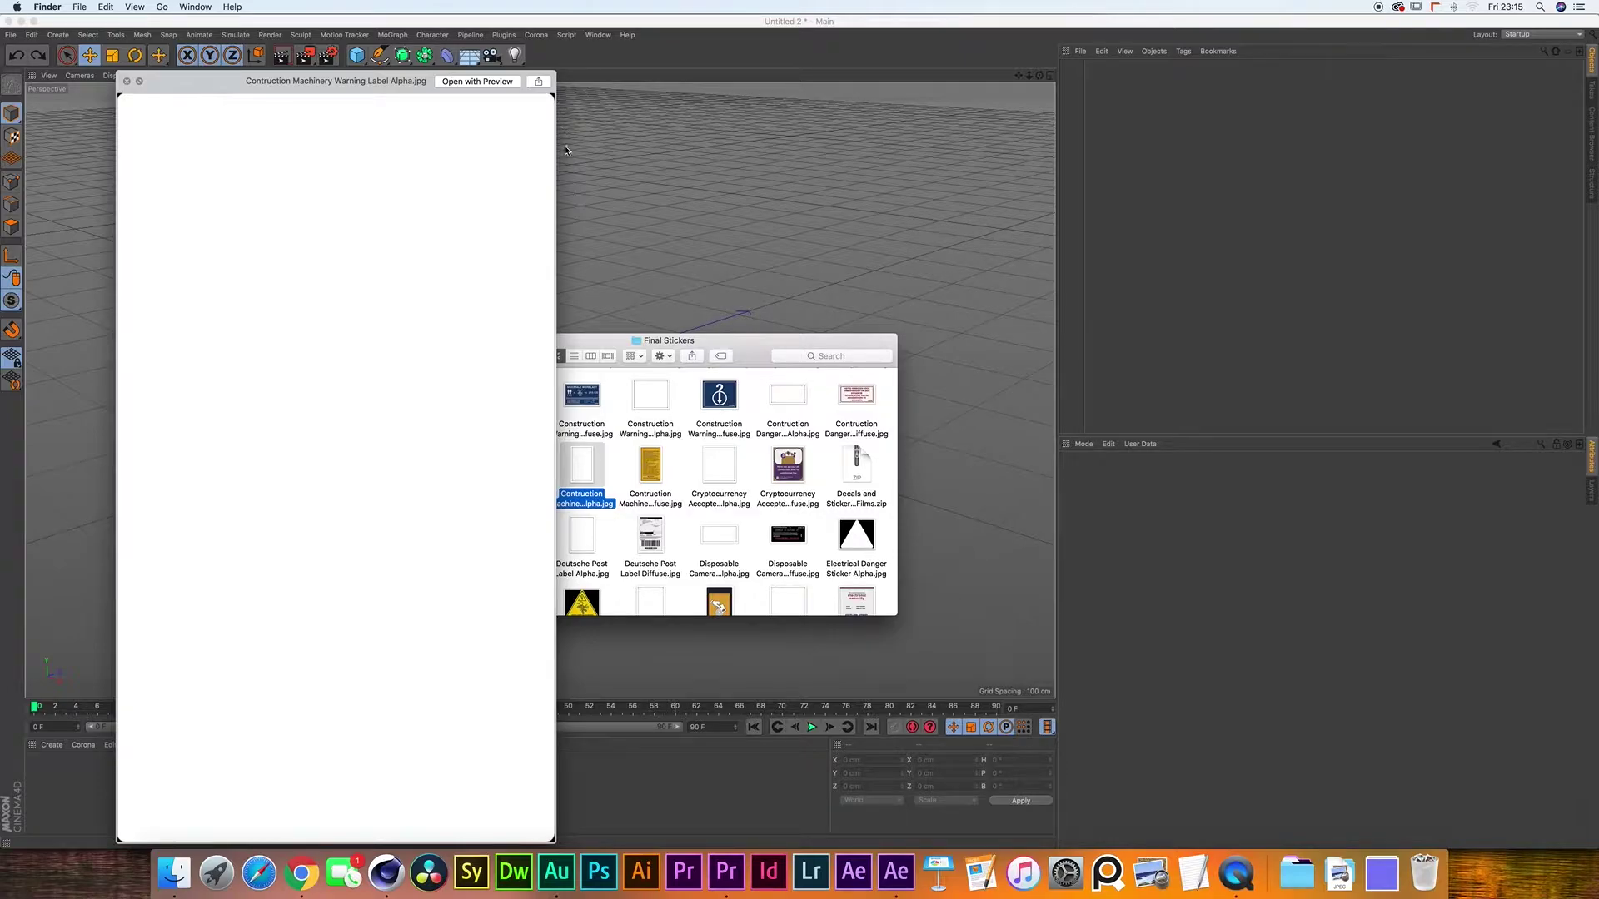
left_click(671, 465)
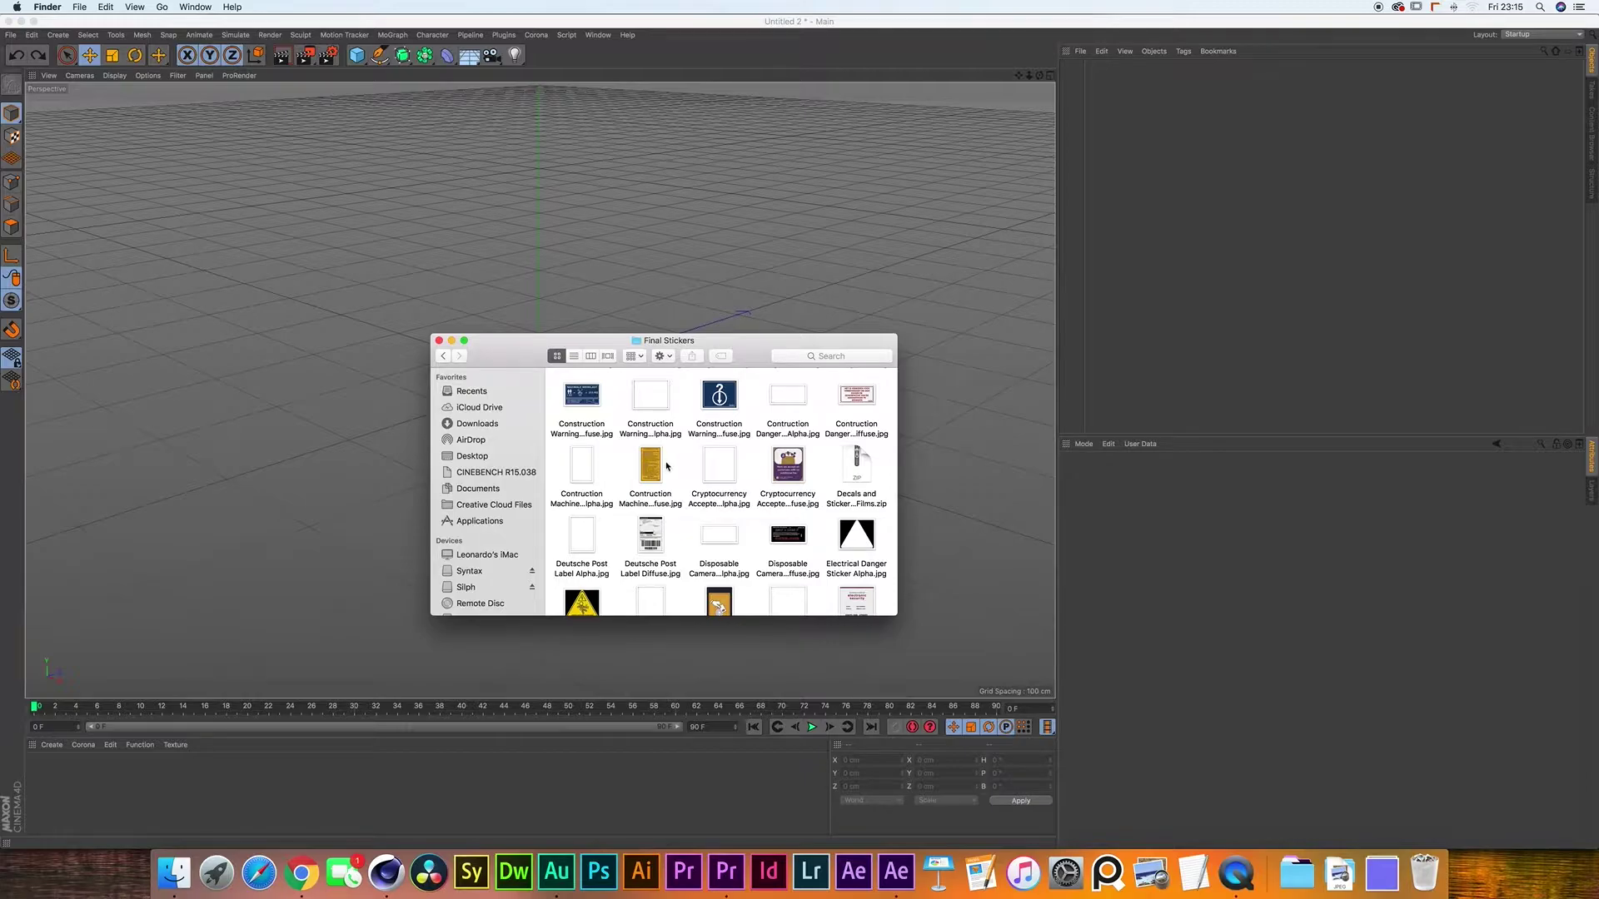
left_click(650, 465)
key("space")
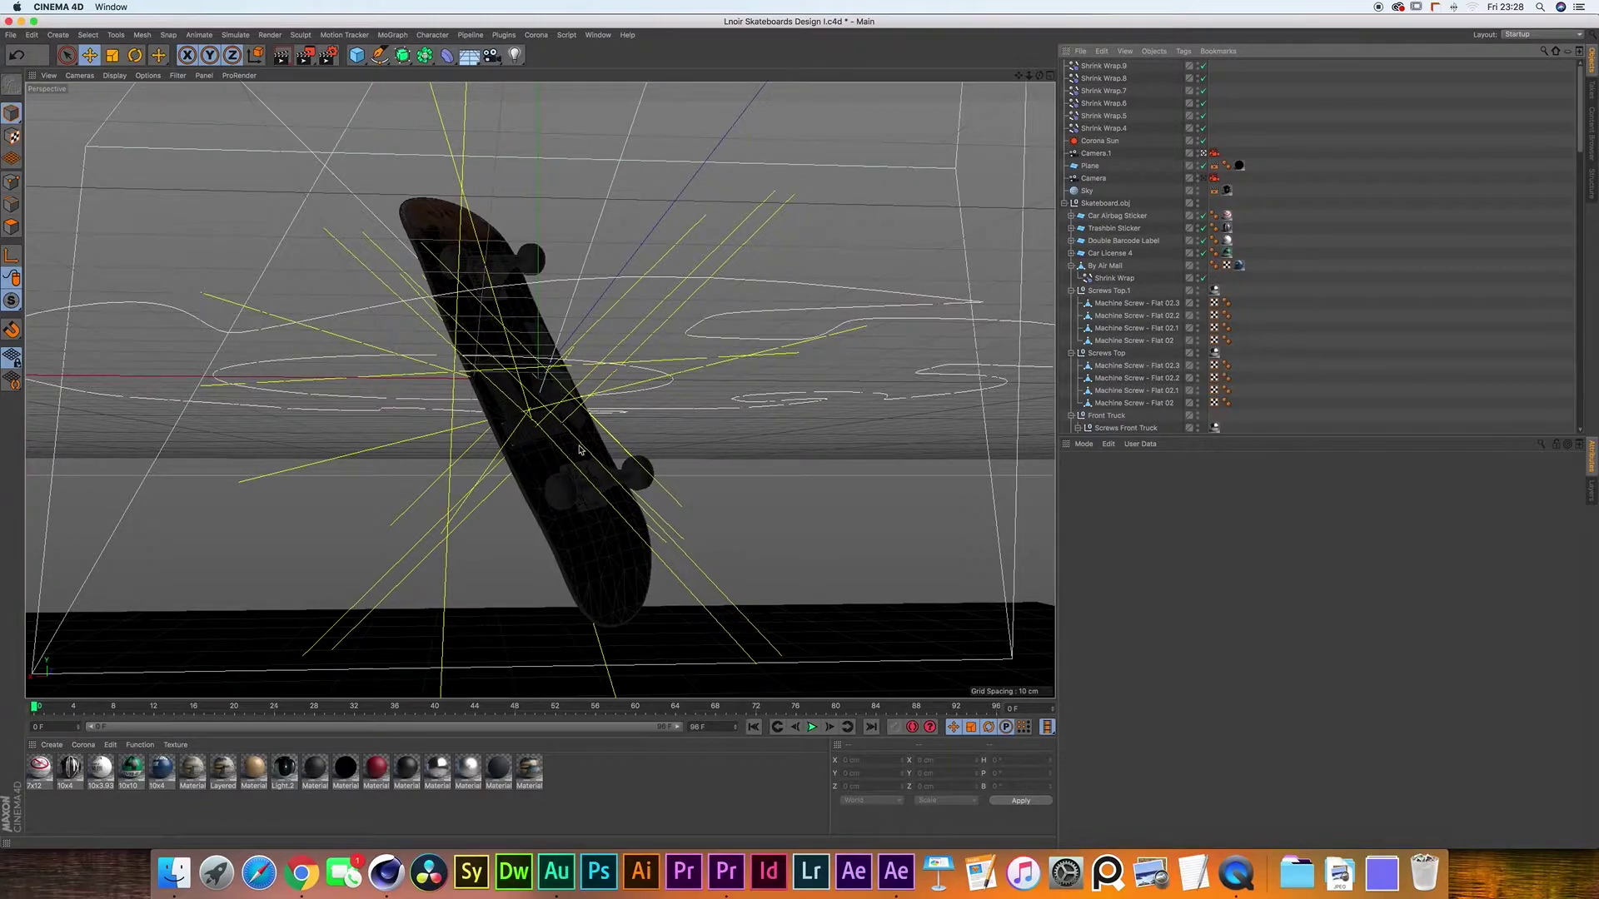
- Play and rewind the animation, then view through Camera.1 with Corona Sun disabled
left_click(813, 728)
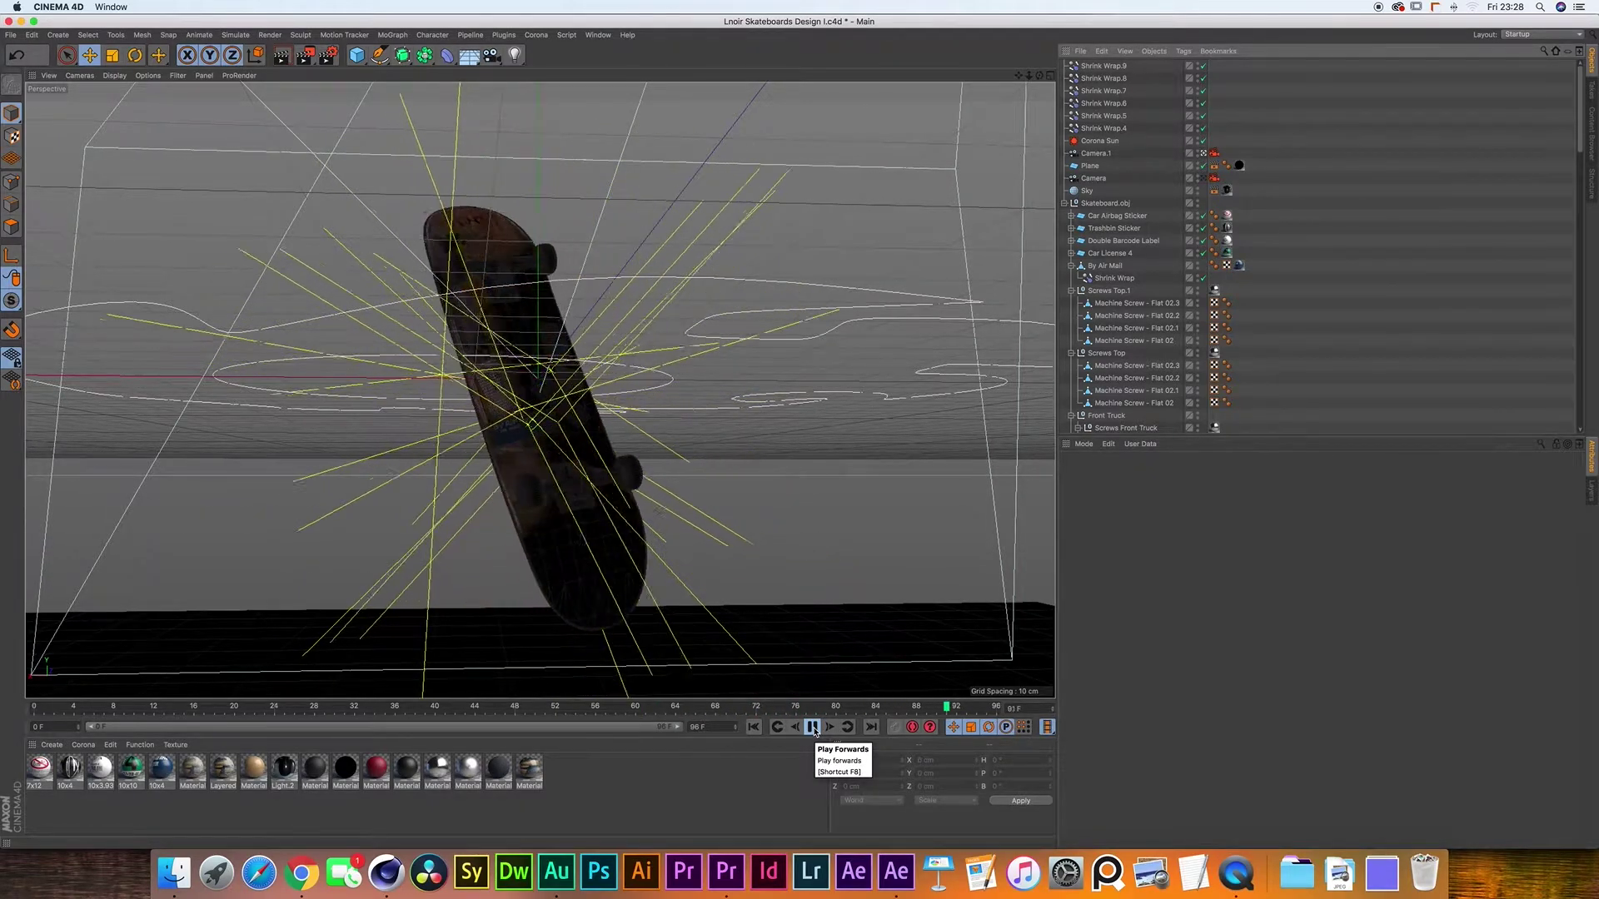
left_click(812, 728)
left_click(752, 728)
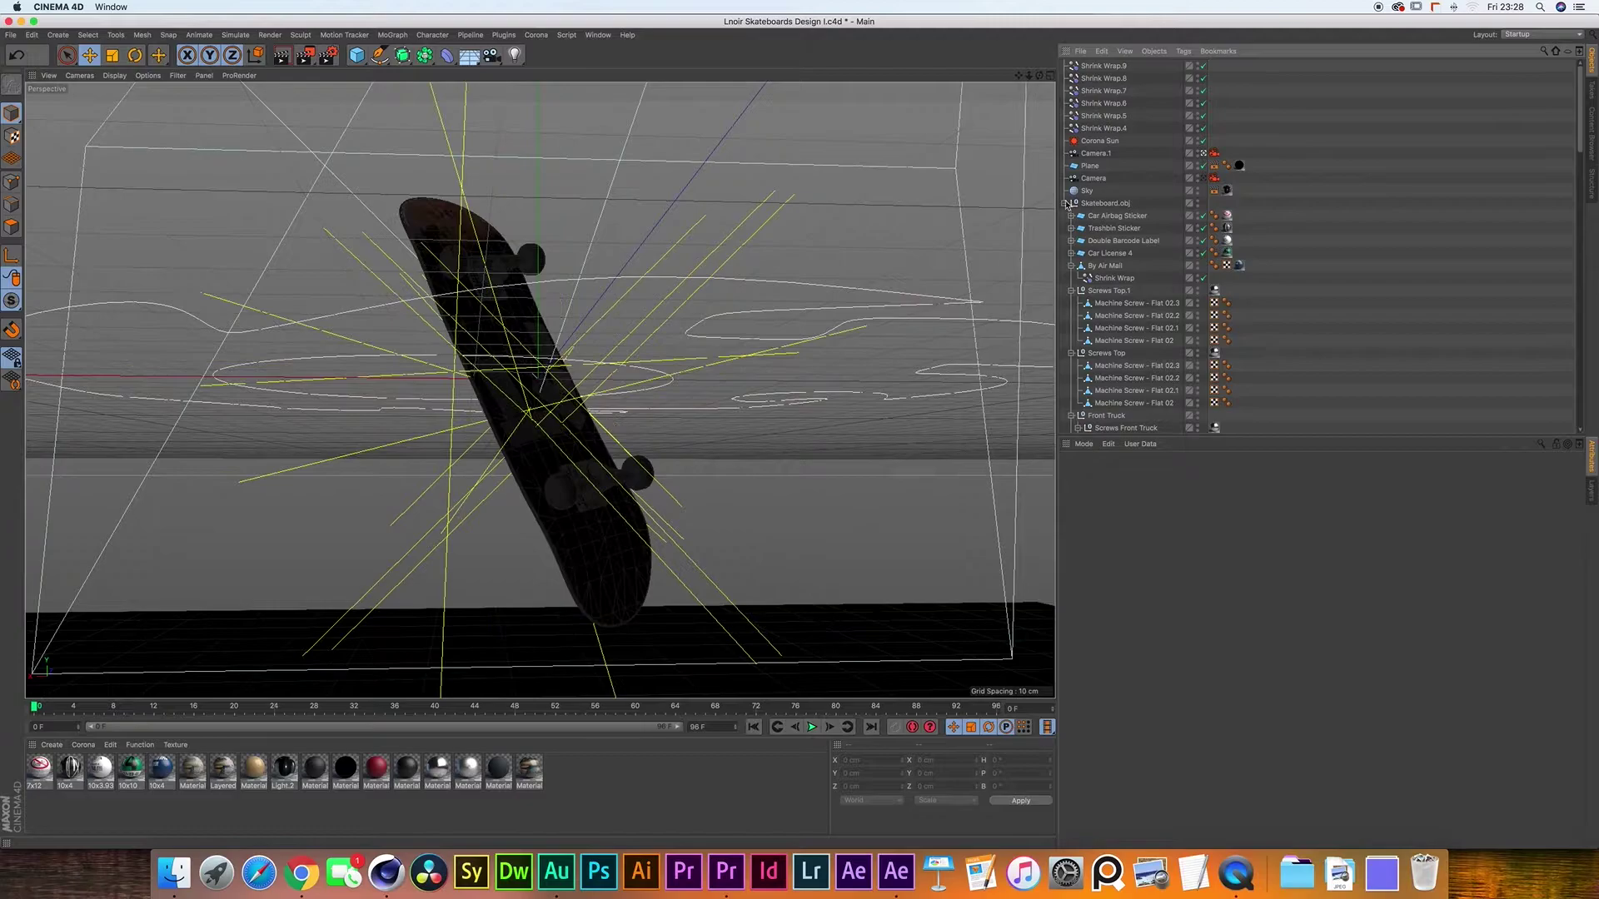
left_click(1091, 204)
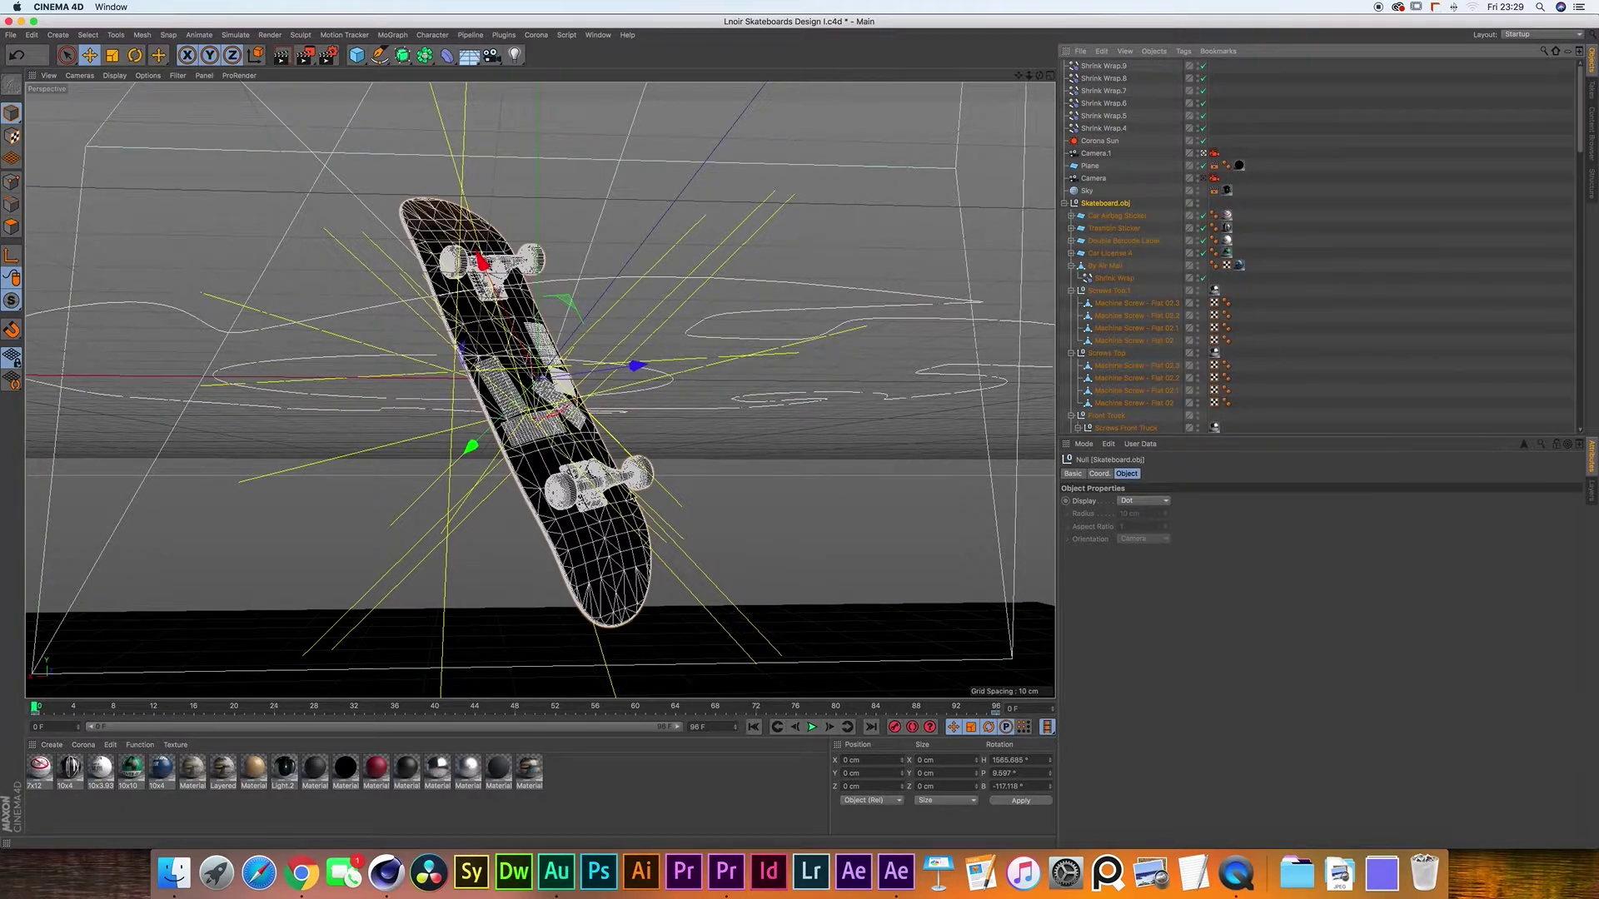
left_click(1204, 153)
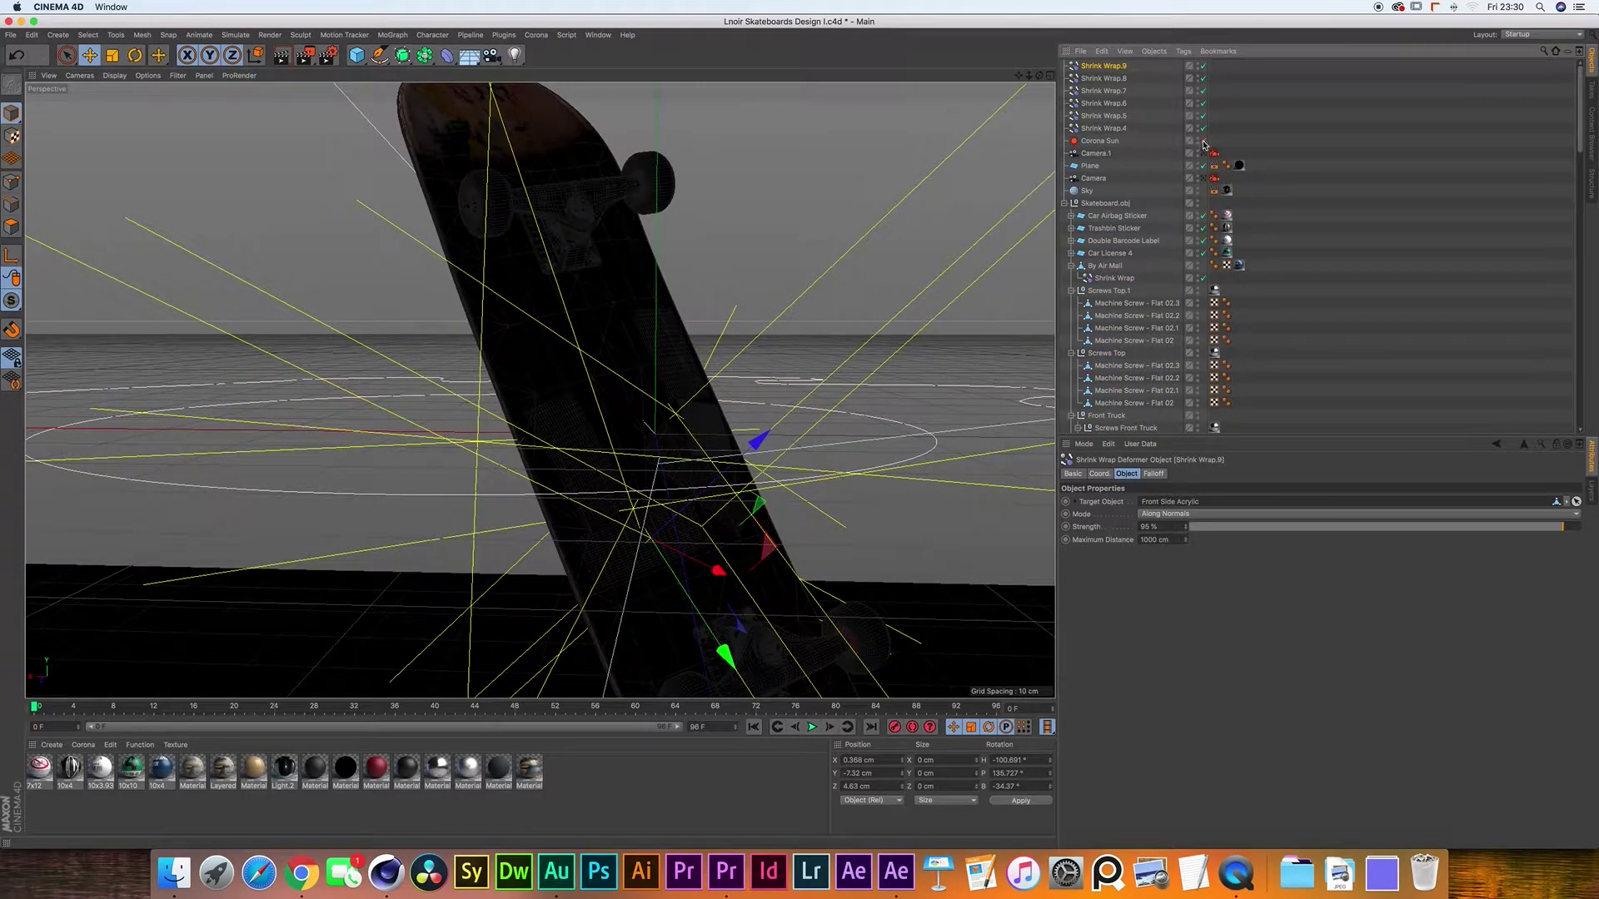
left_click(1204, 141)
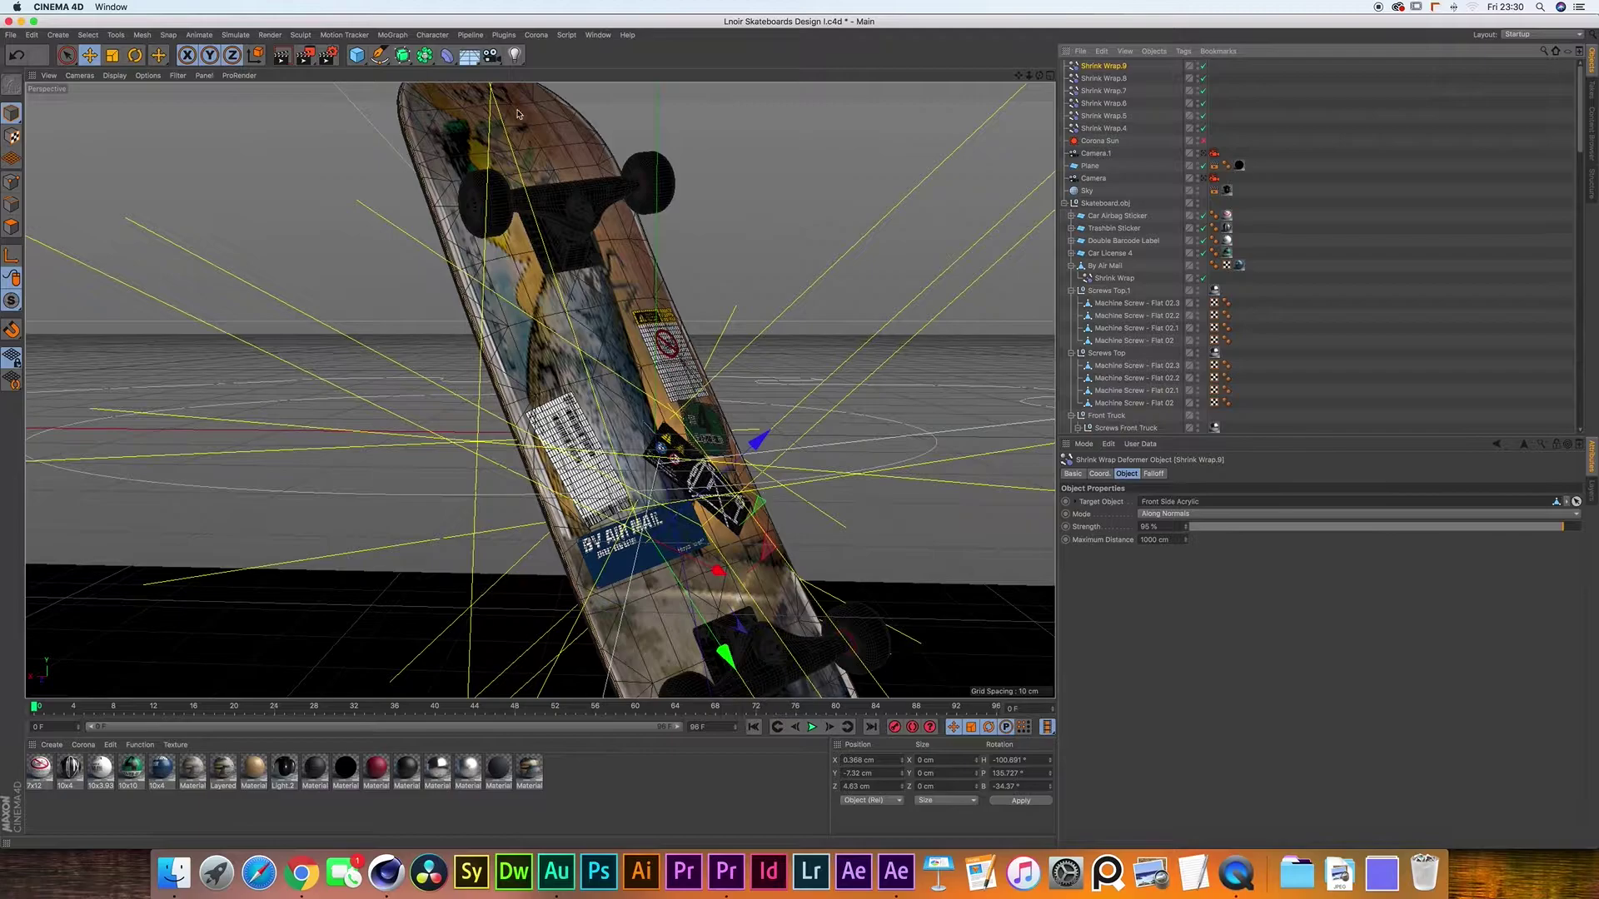
- Select Shrink Wrap.9 to Shrink Wrap.4, then marquee-select the five sticker materials
left_click(1105, 130, "shift")
left_click(1104, 130)
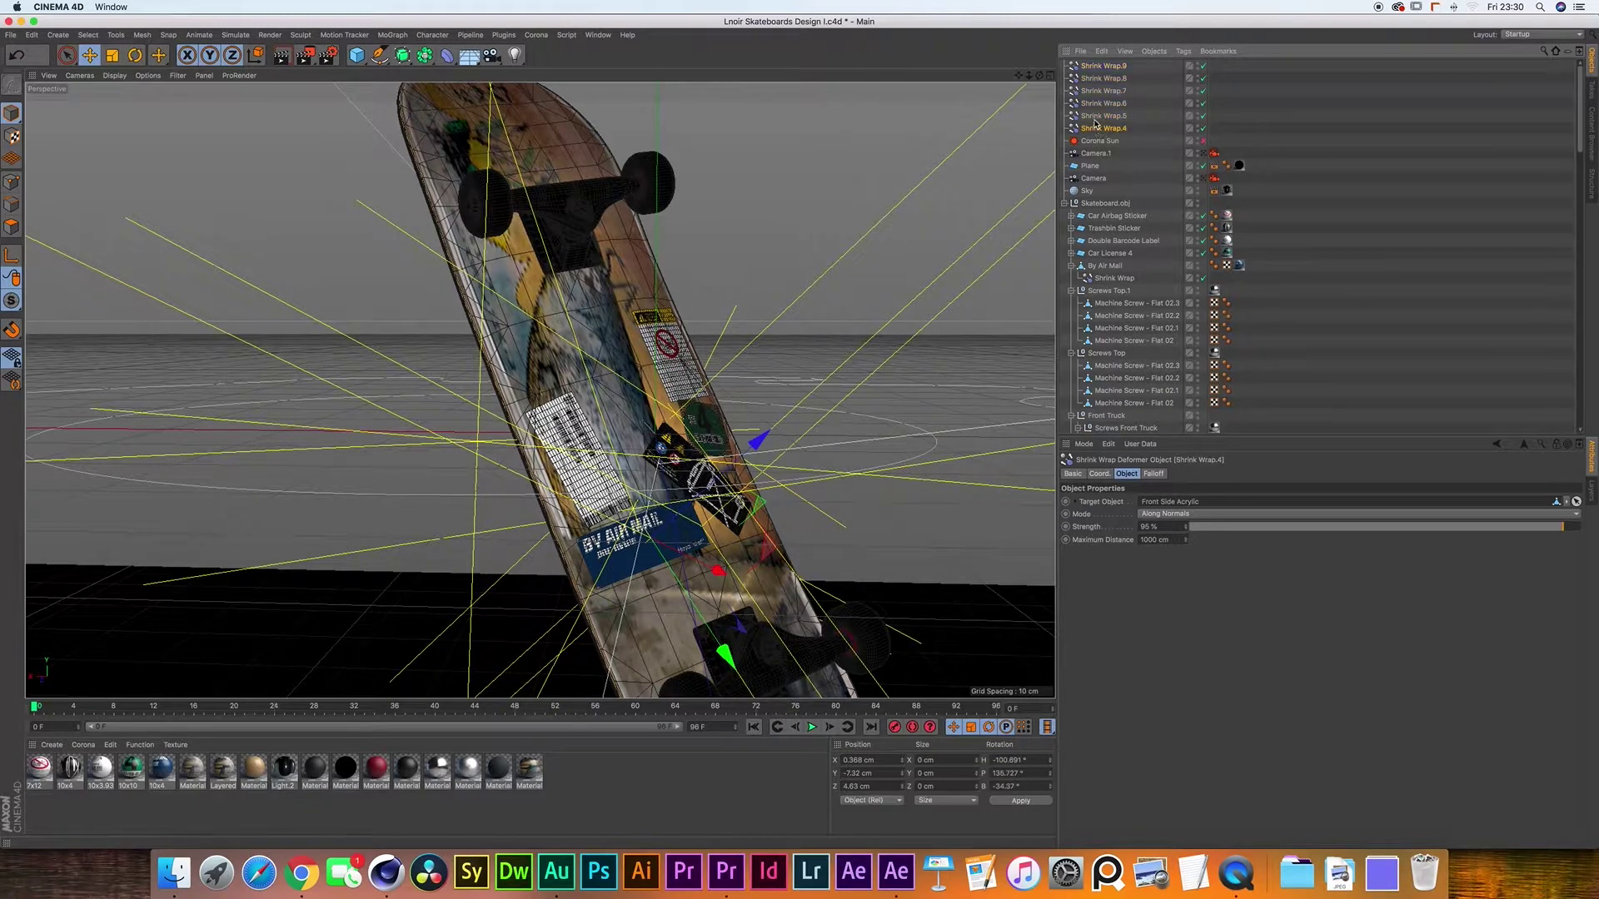
left_click(1098, 67, "shift")
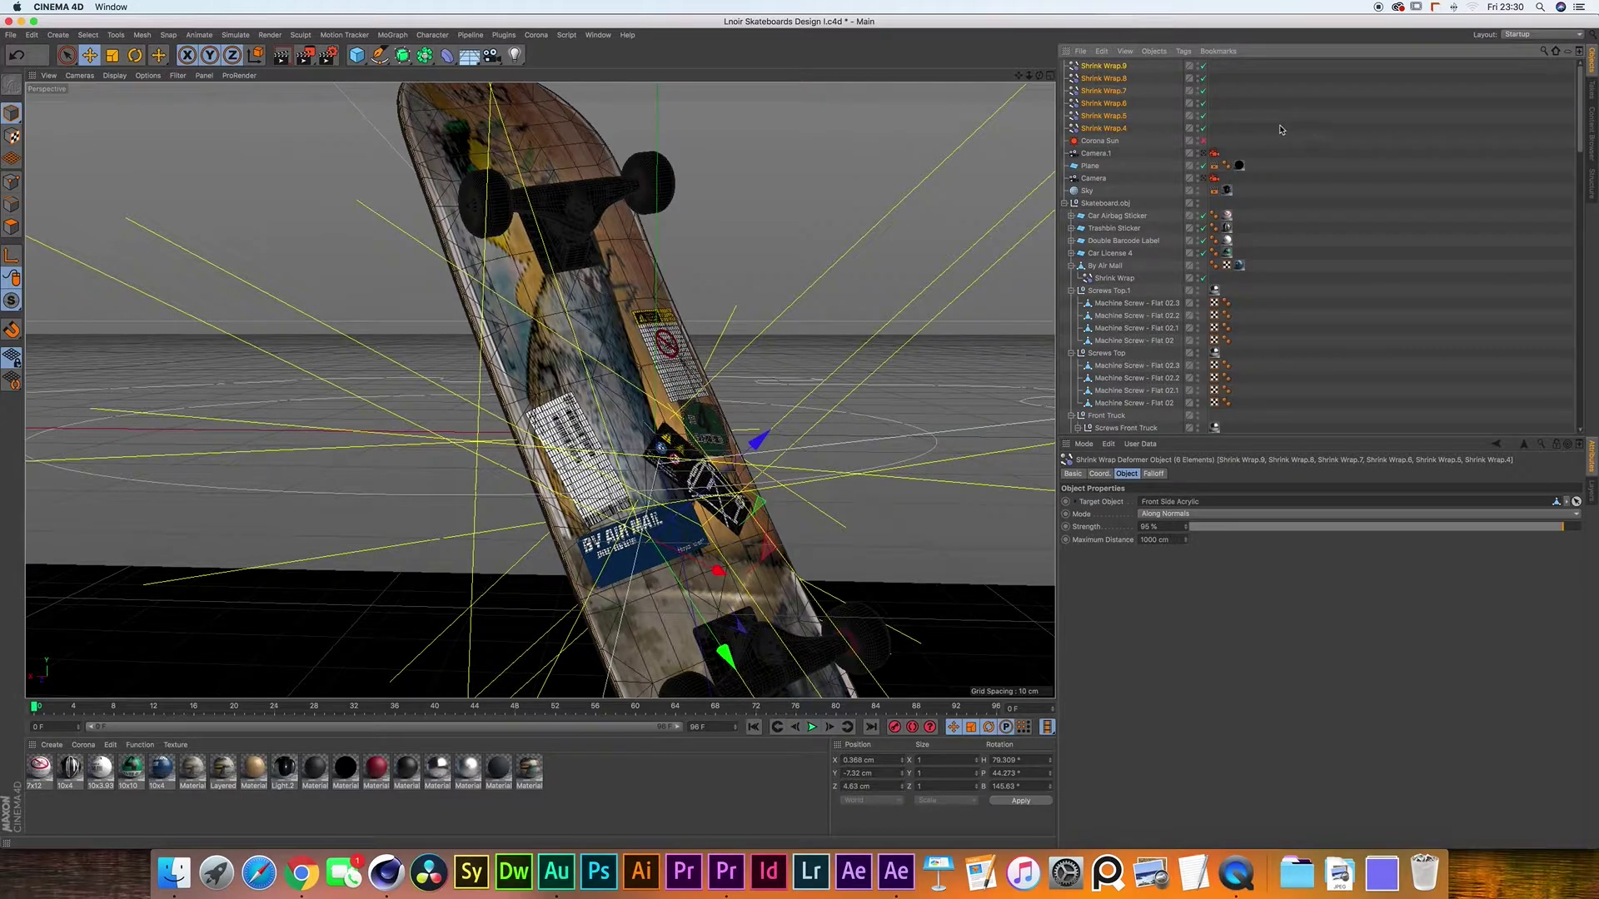
left_click(1235, 123)
left_click_drag(153, 801, 32, 768)
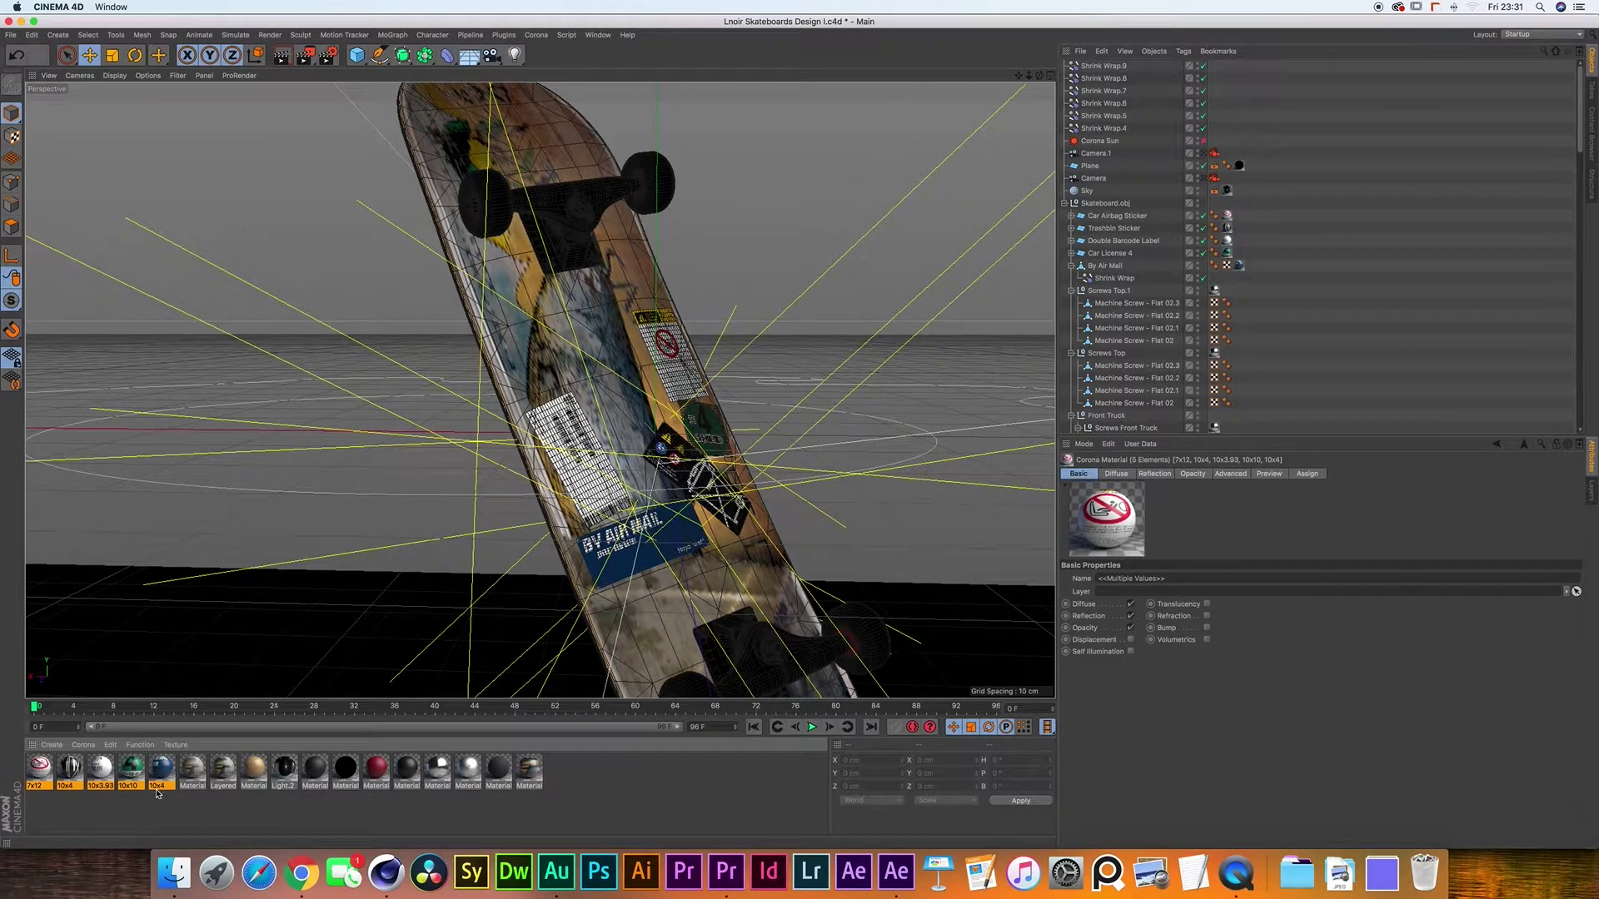
- Paste copies of the 7x12 material and load the Caution Battery colour image as its Diffuse texture
left_click(52, 802)
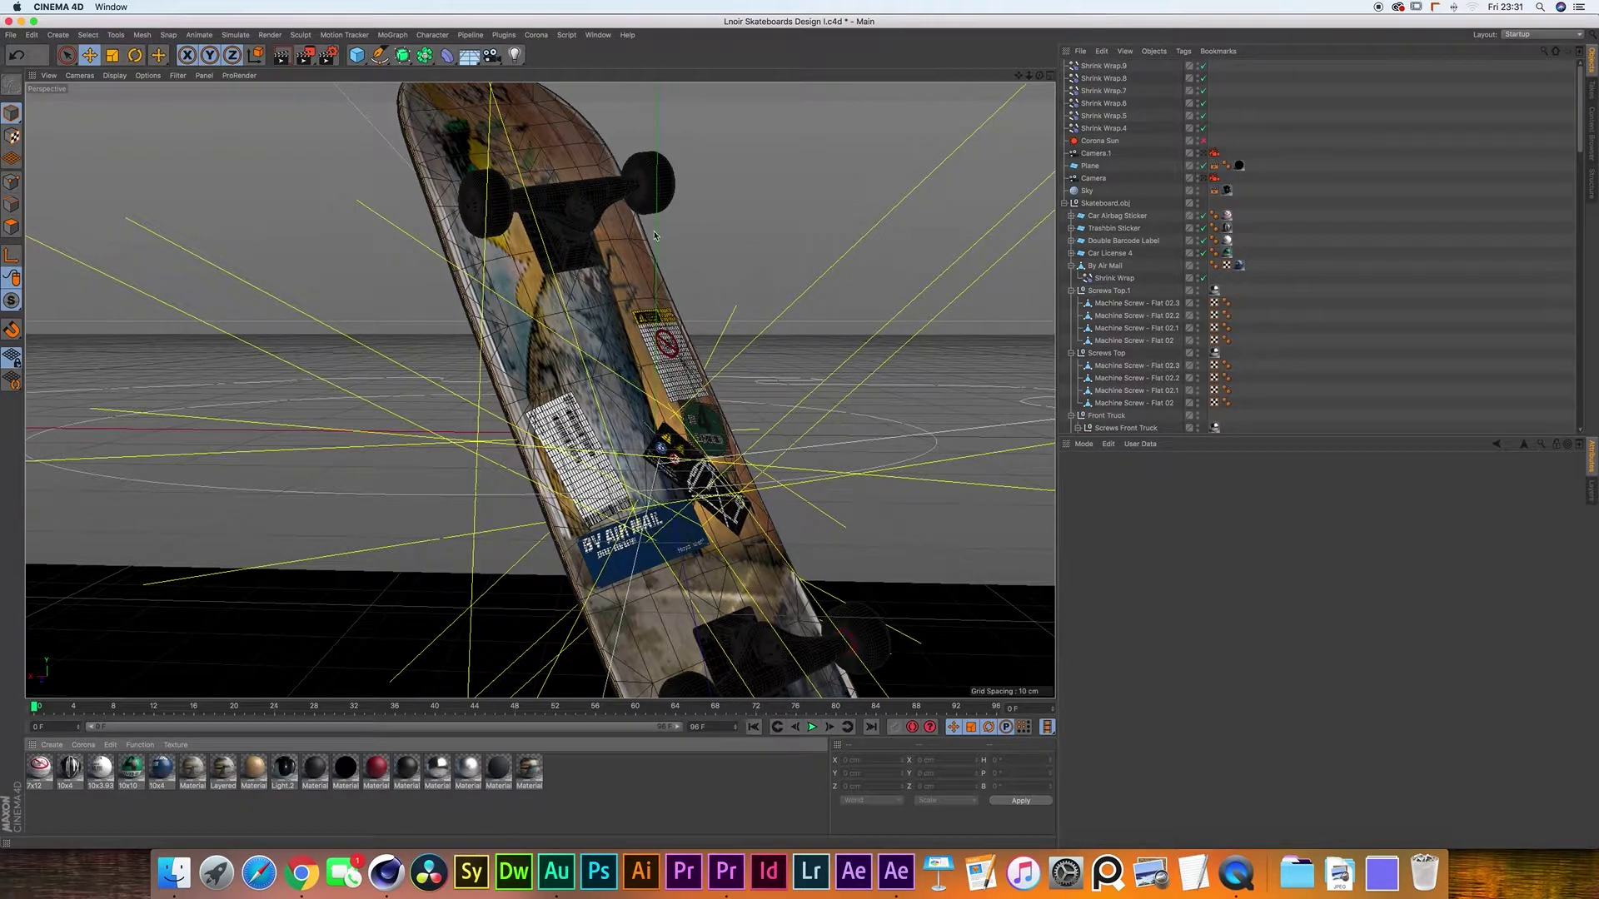
left_click(40, 766)
key("ctrl+v")
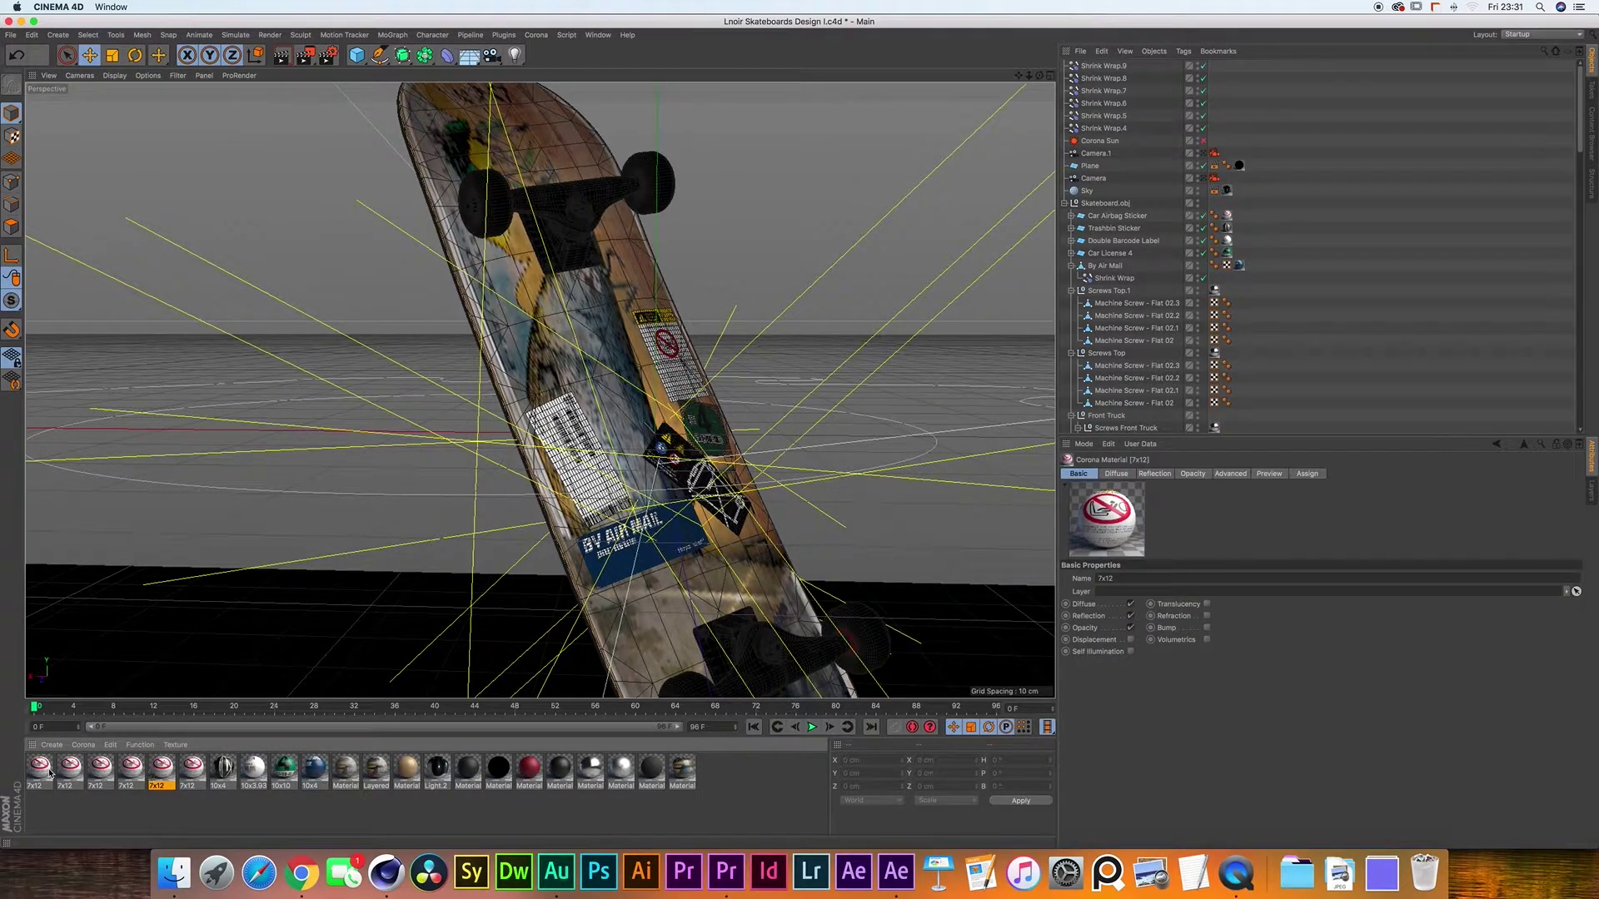
double_click(163, 767)
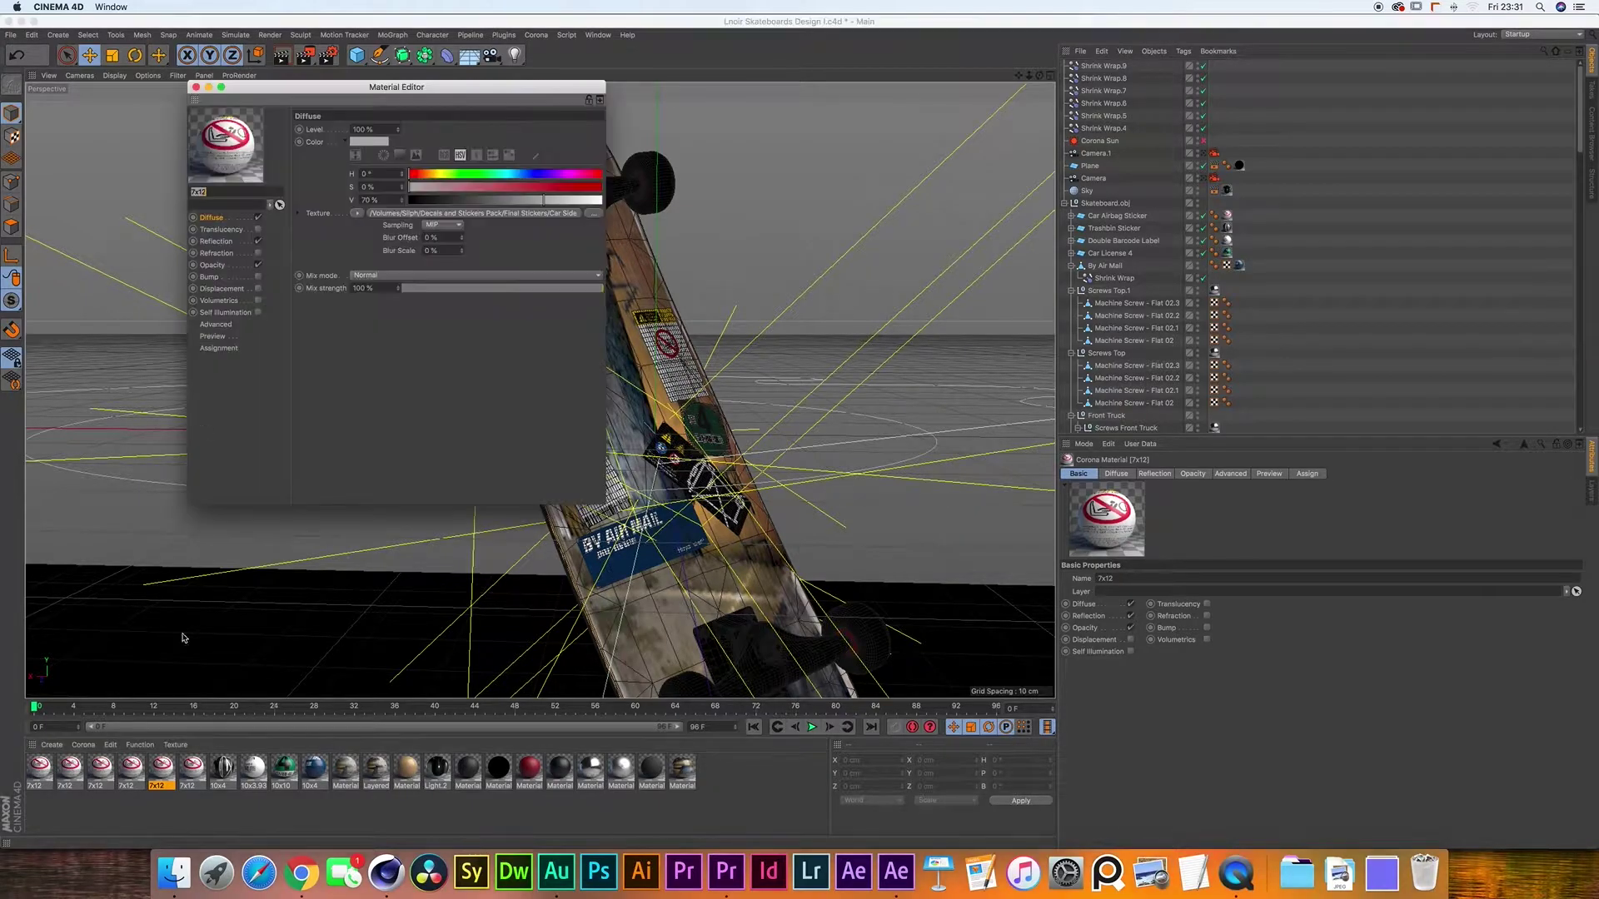
left_click(355, 215)
left_click(359, 241)
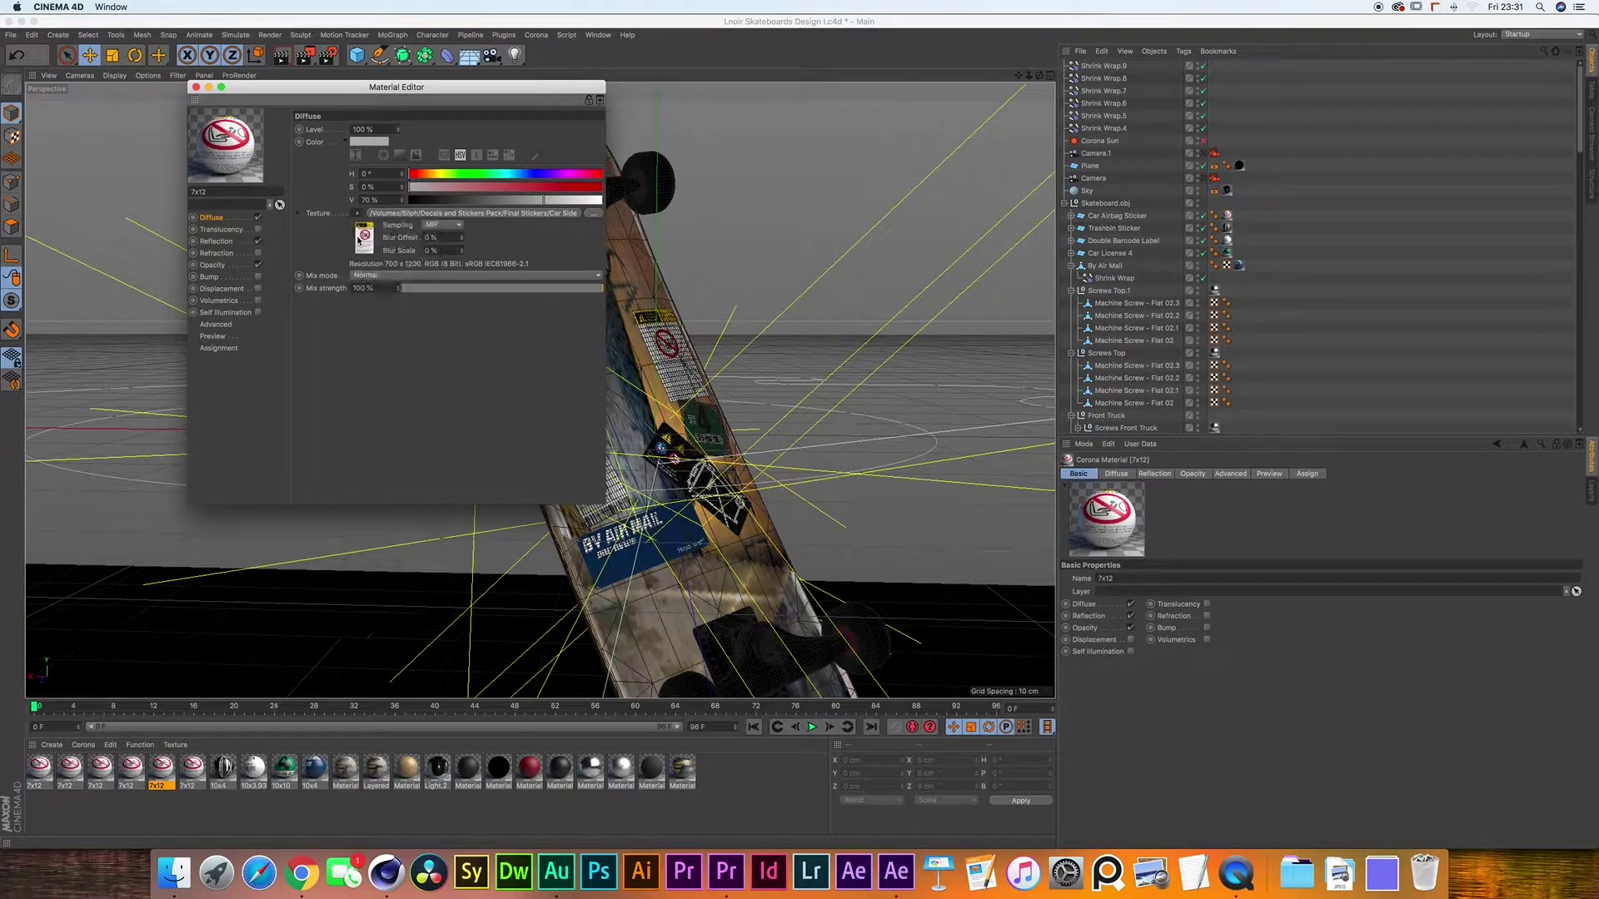
scroll(869, 270, "down", 2)
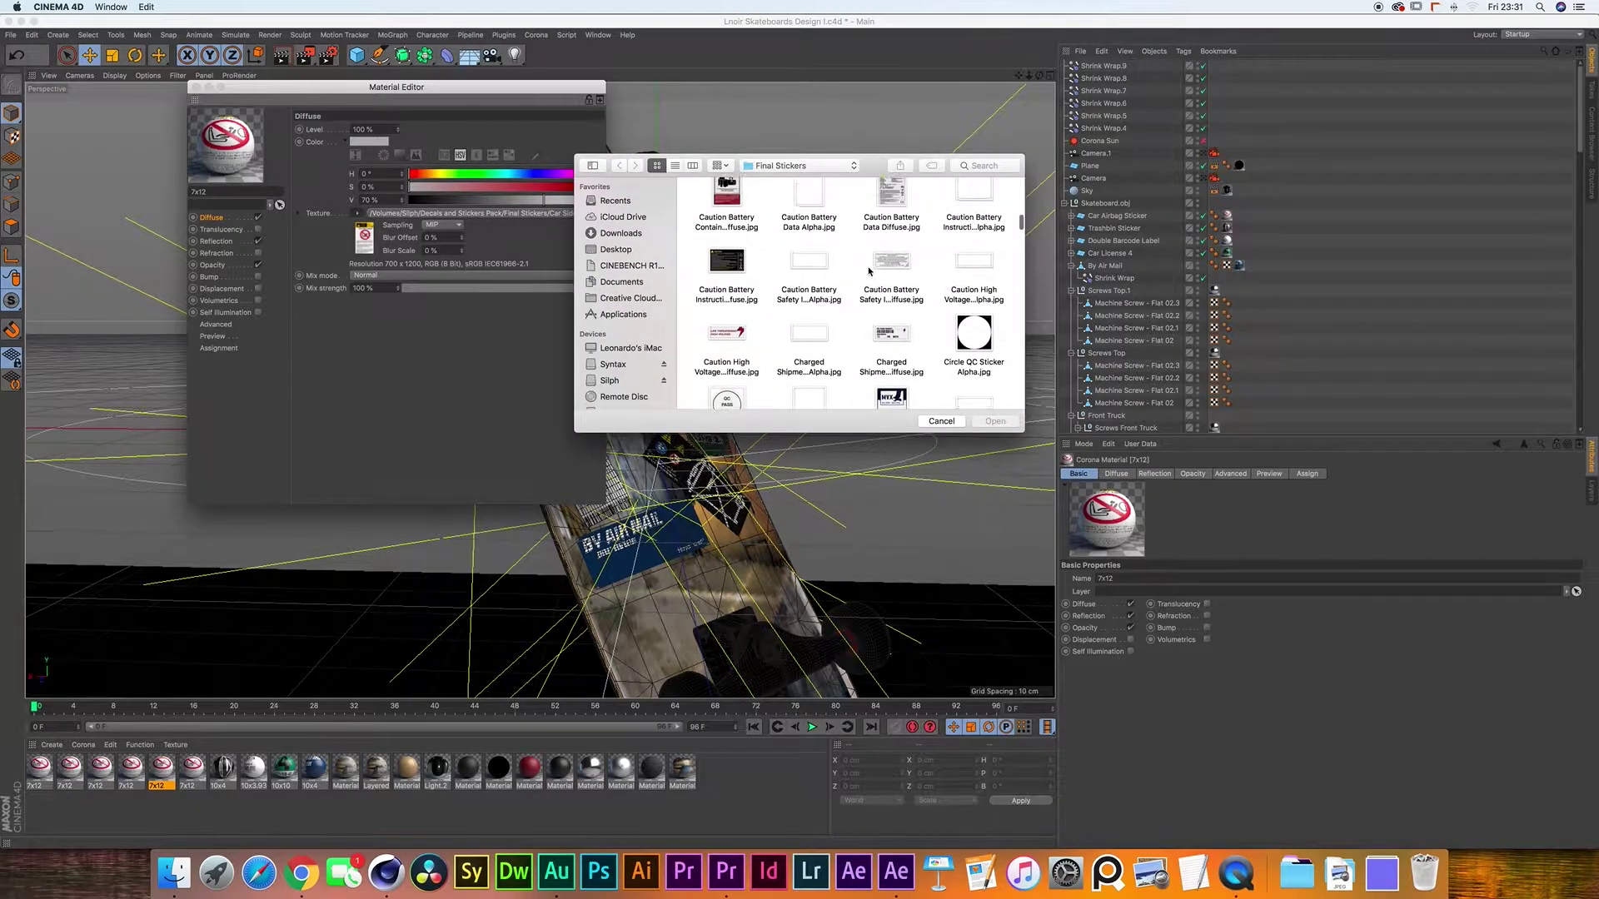
scroll(869, 270, "up", 3)
left_click(727, 343)
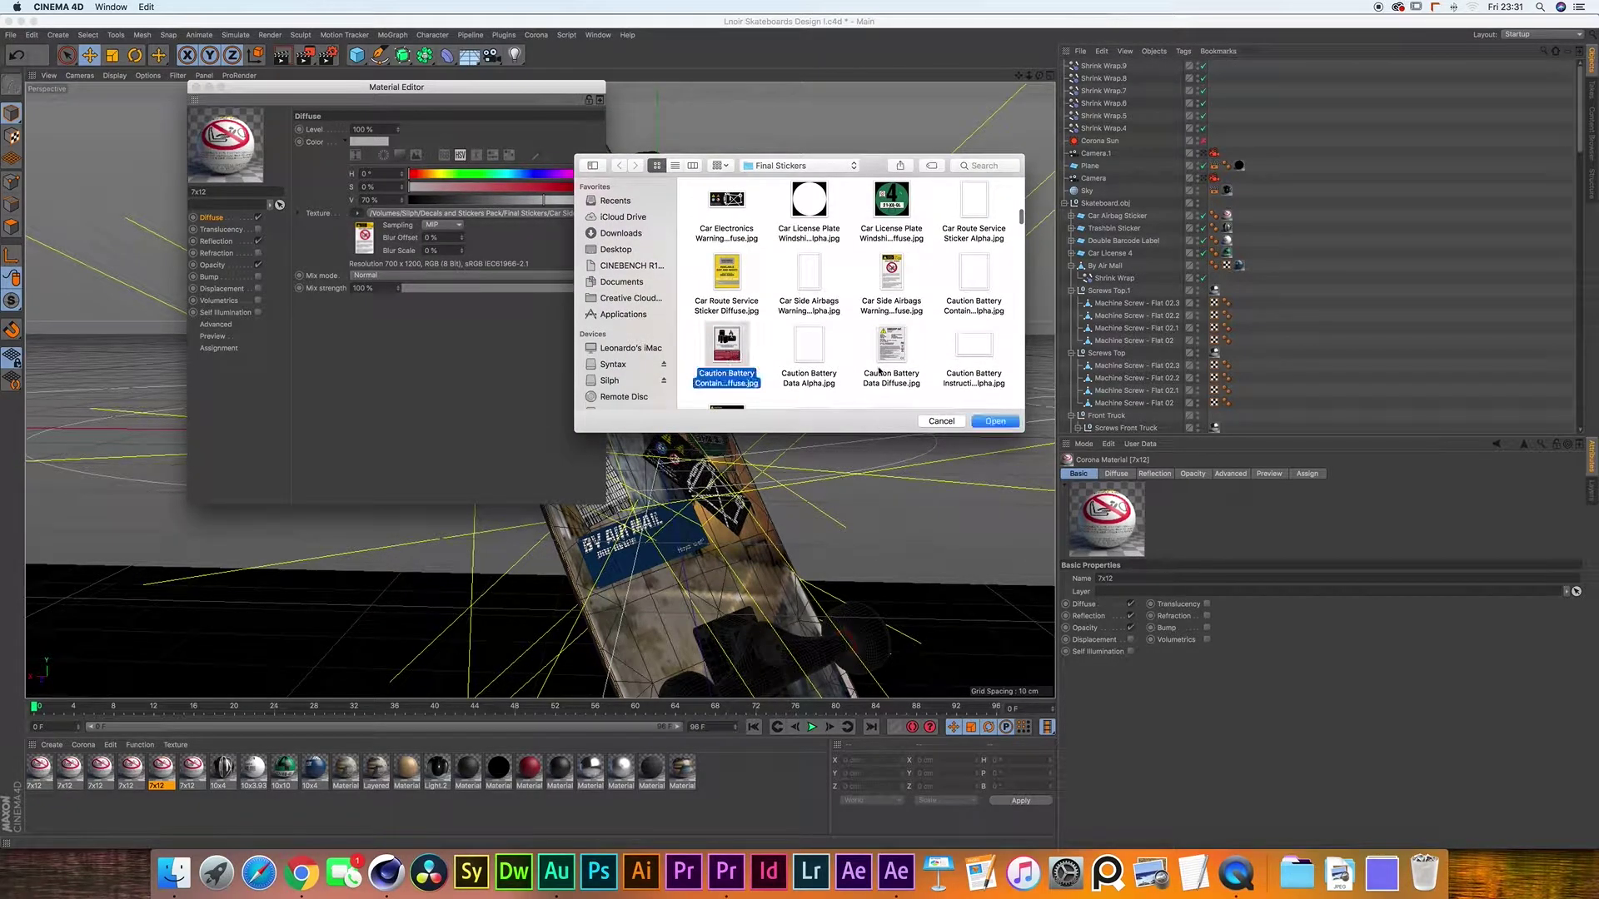
key("Return")
left_click(848, 280)
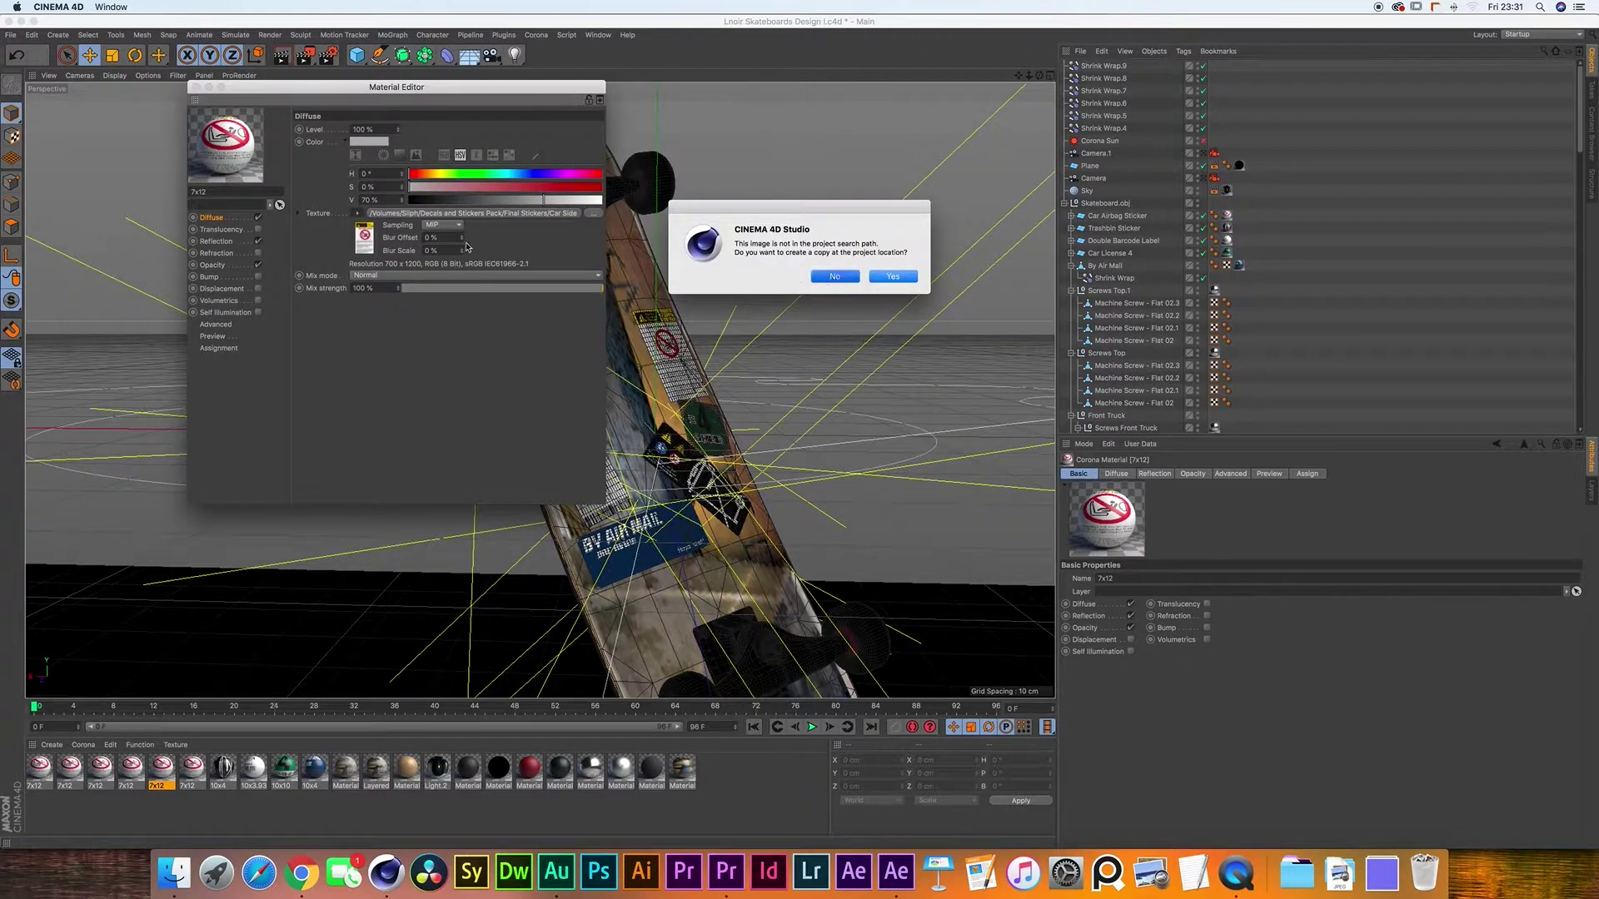
- Load the Caution Battery alpha image into Opacity and rename the material
left_click(212, 265)
left_click(358, 213)
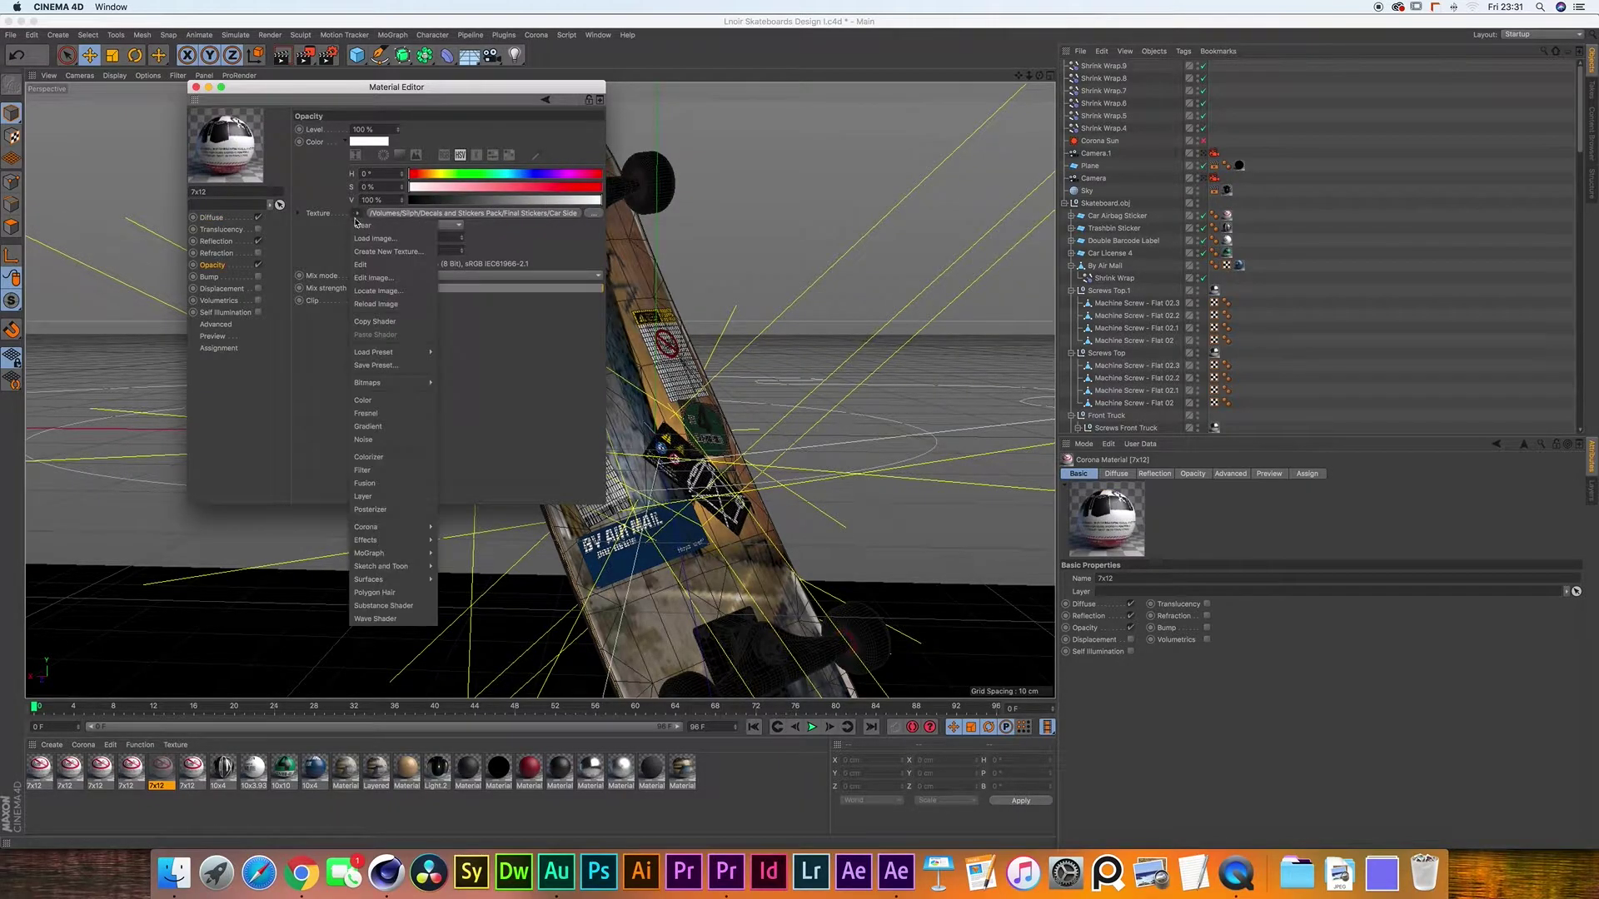
left_click(383, 235)
scroll(821, 316, "down", 3)
scroll(822, 316, "up", 2)
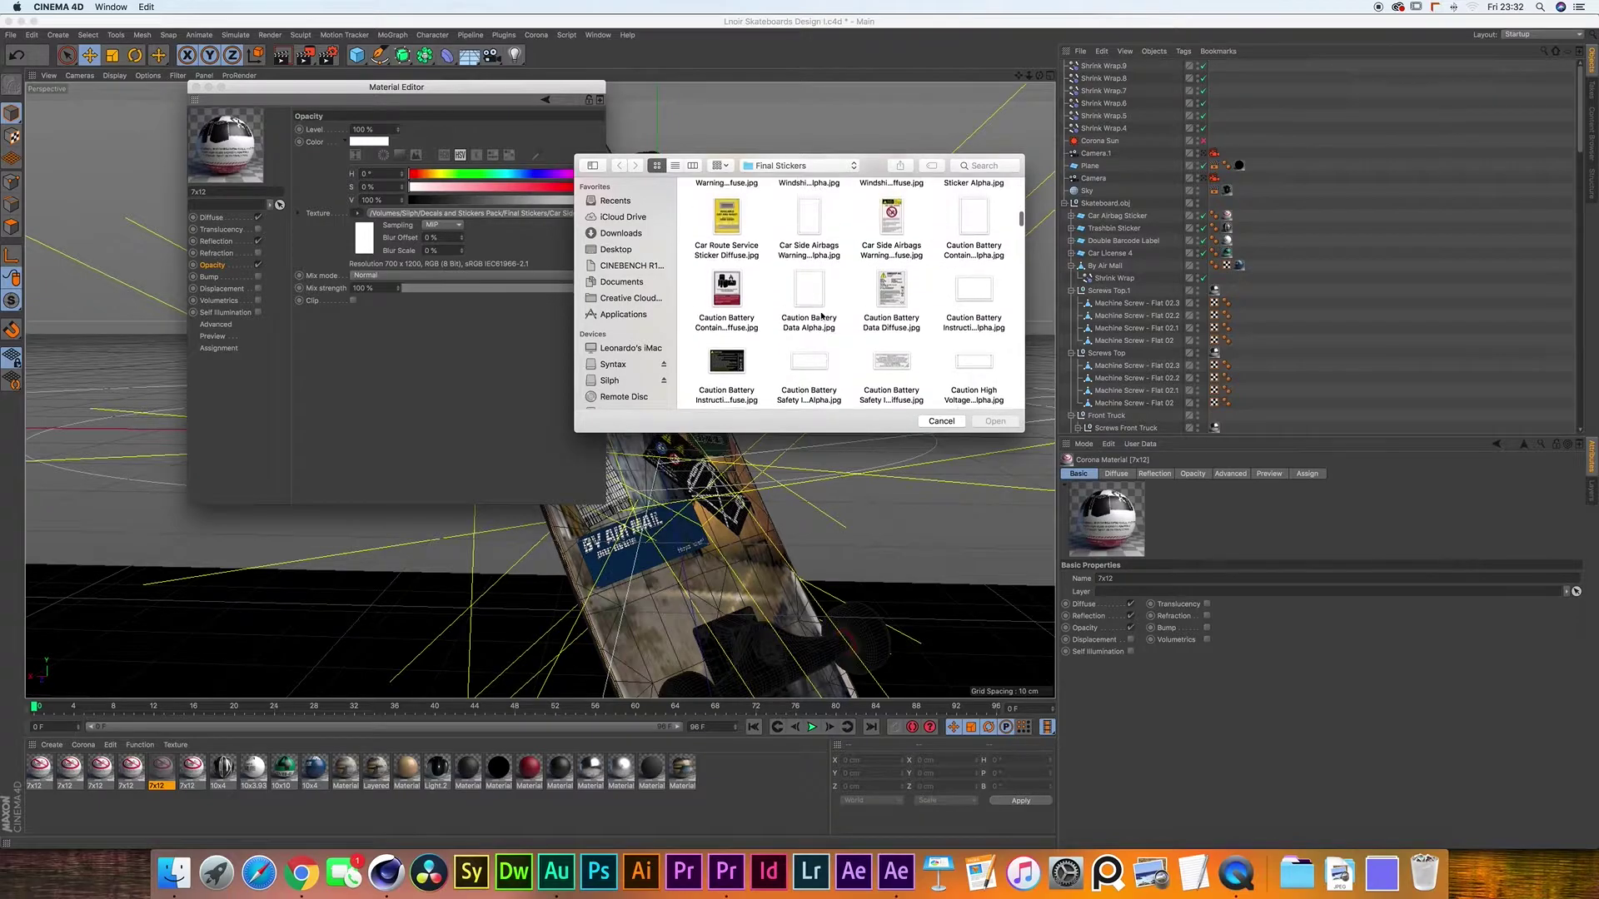
left_click(973, 223)
left_click(979, 422)
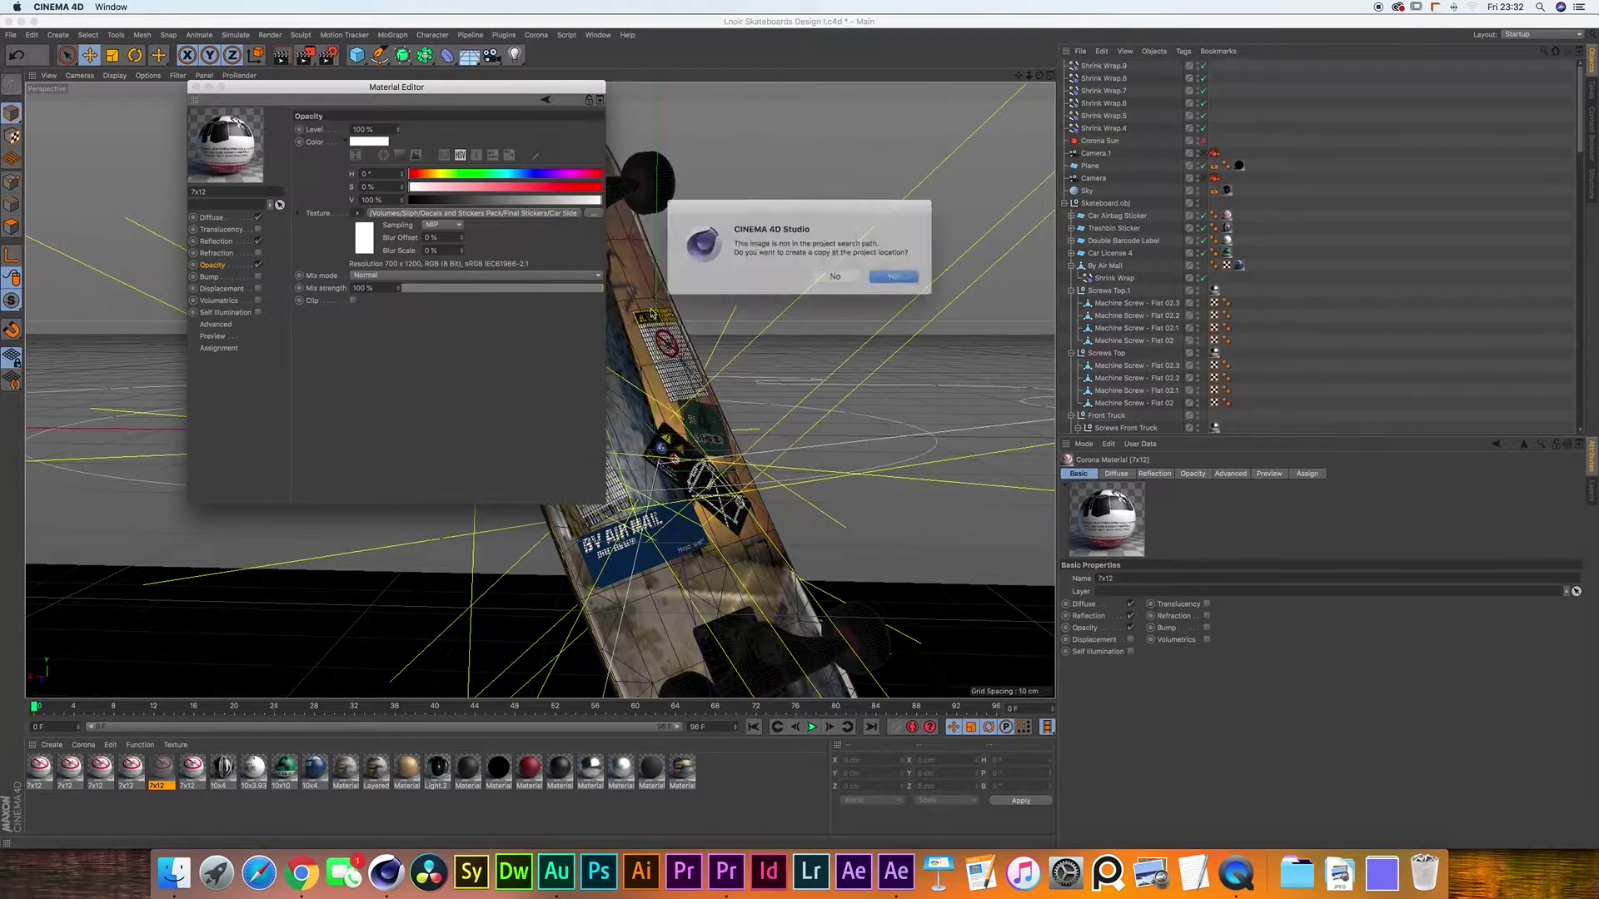
left_click(849, 280)
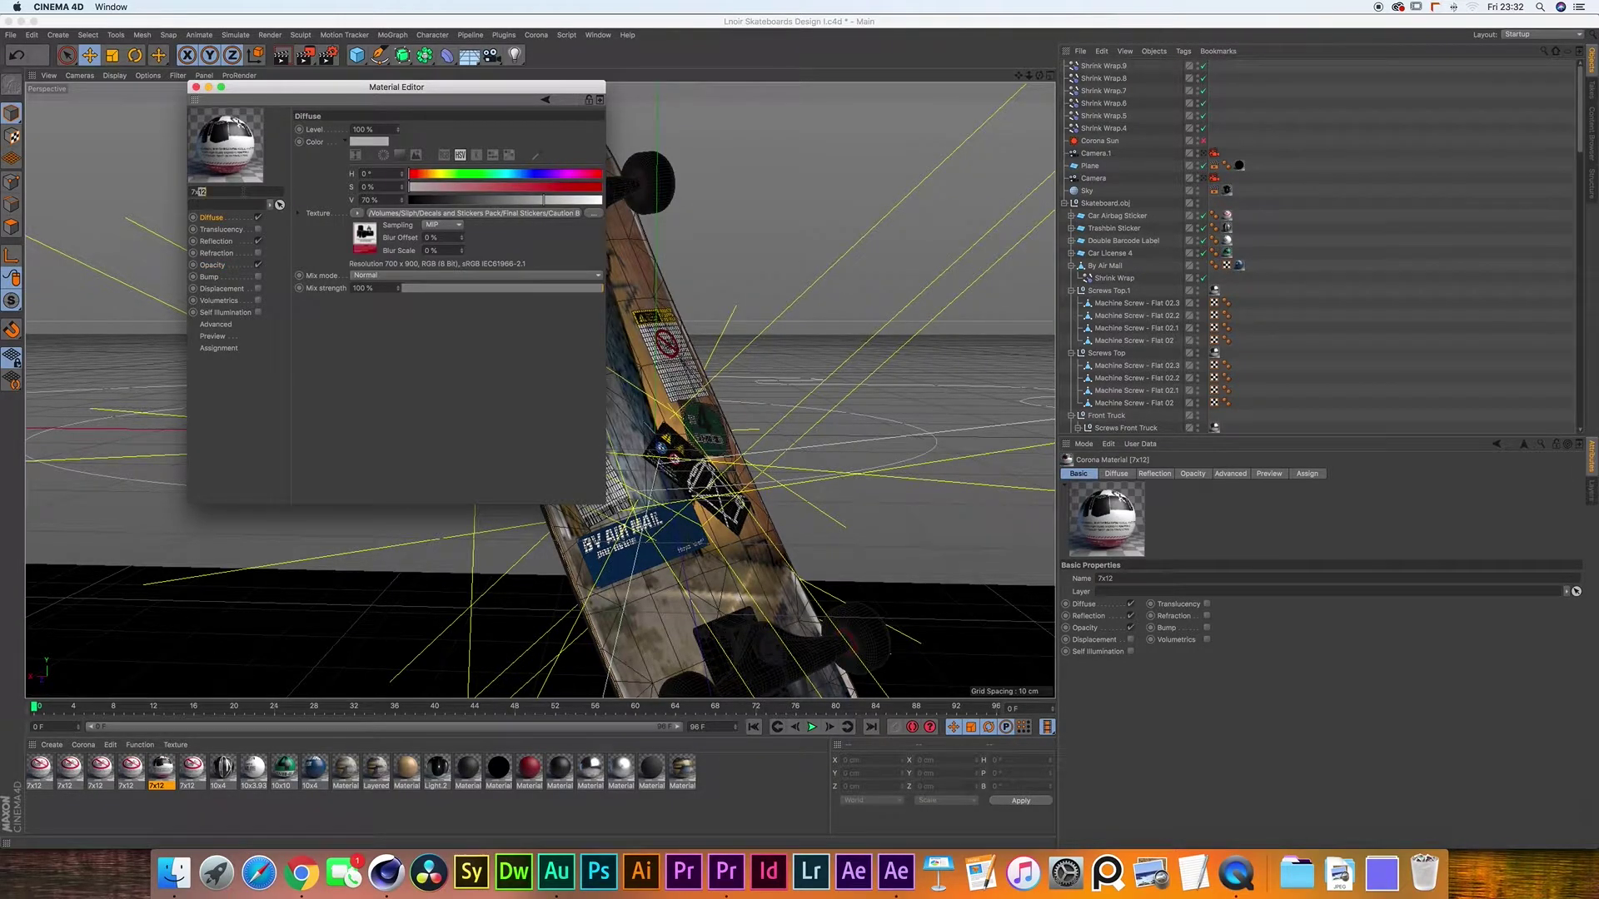
type("6")
key("Return")
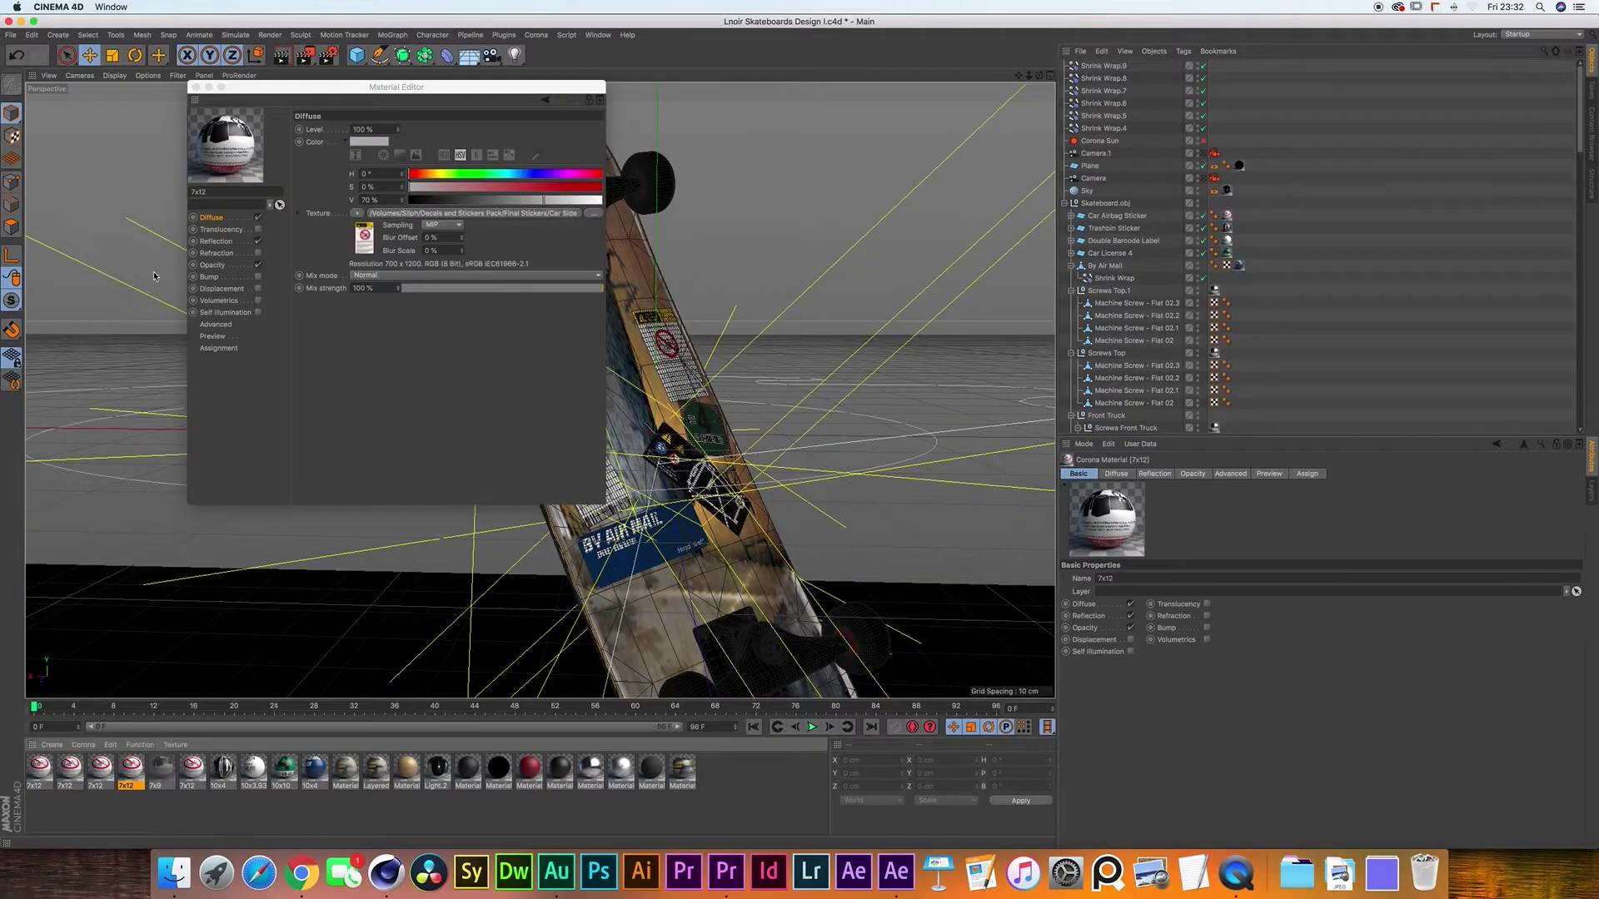
- Load the Liquid Propane diffuse image into the next material and name it 12x3.56
left_click(357, 213)
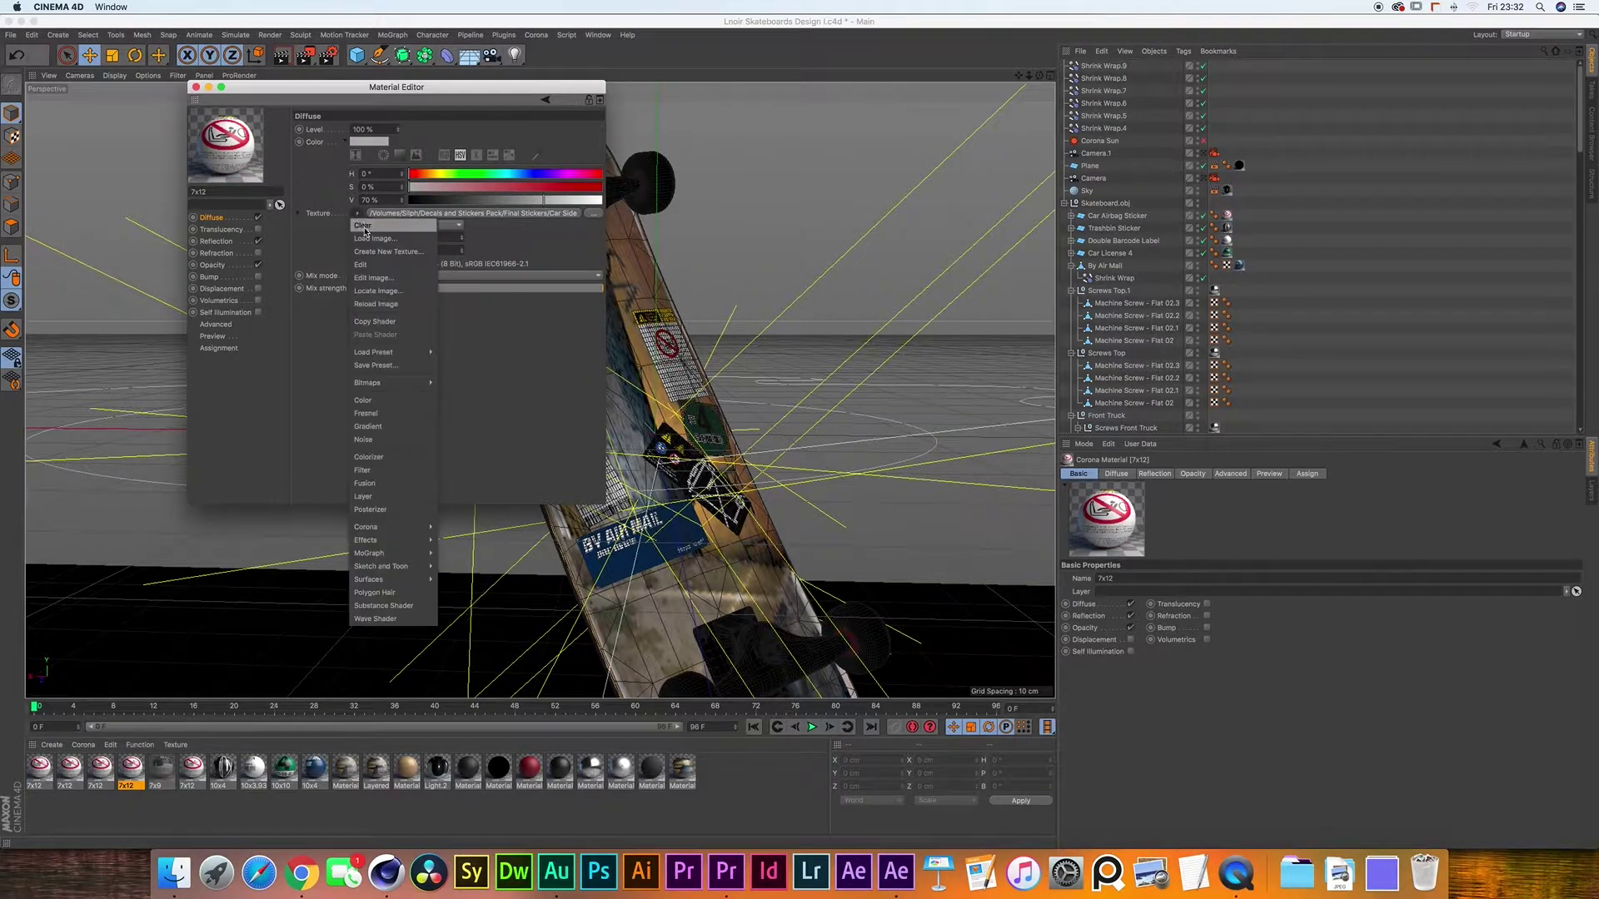
left_click(379, 230)
scroll(844, 356, "up", 1)
scroll(844, 356, "up", 10)
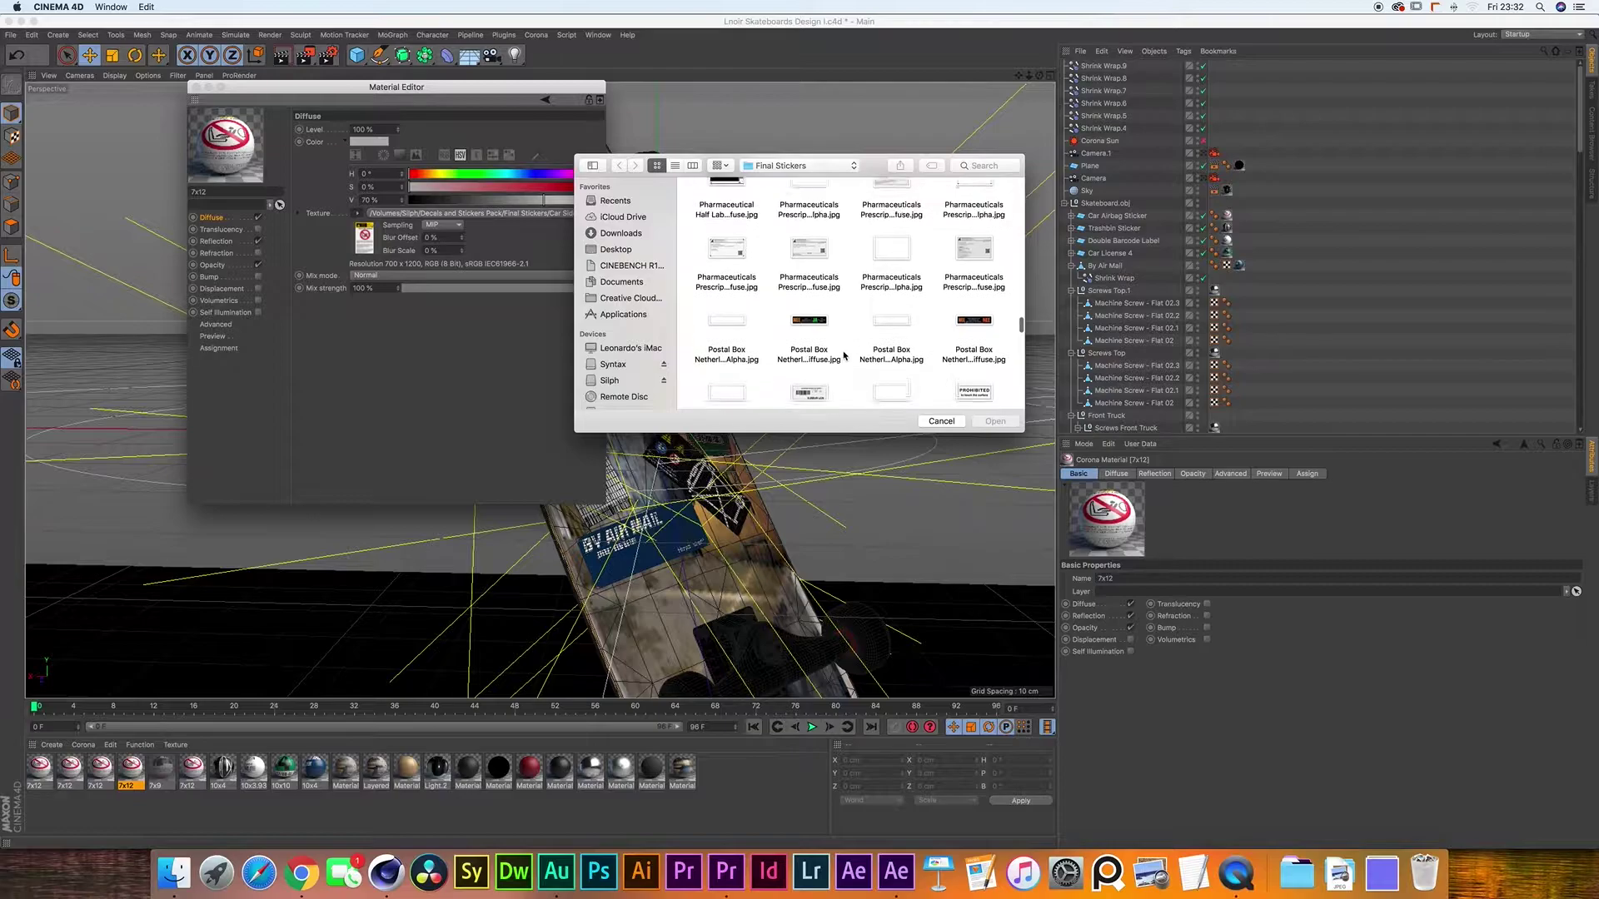
scroll(844, 356, "up", 8)
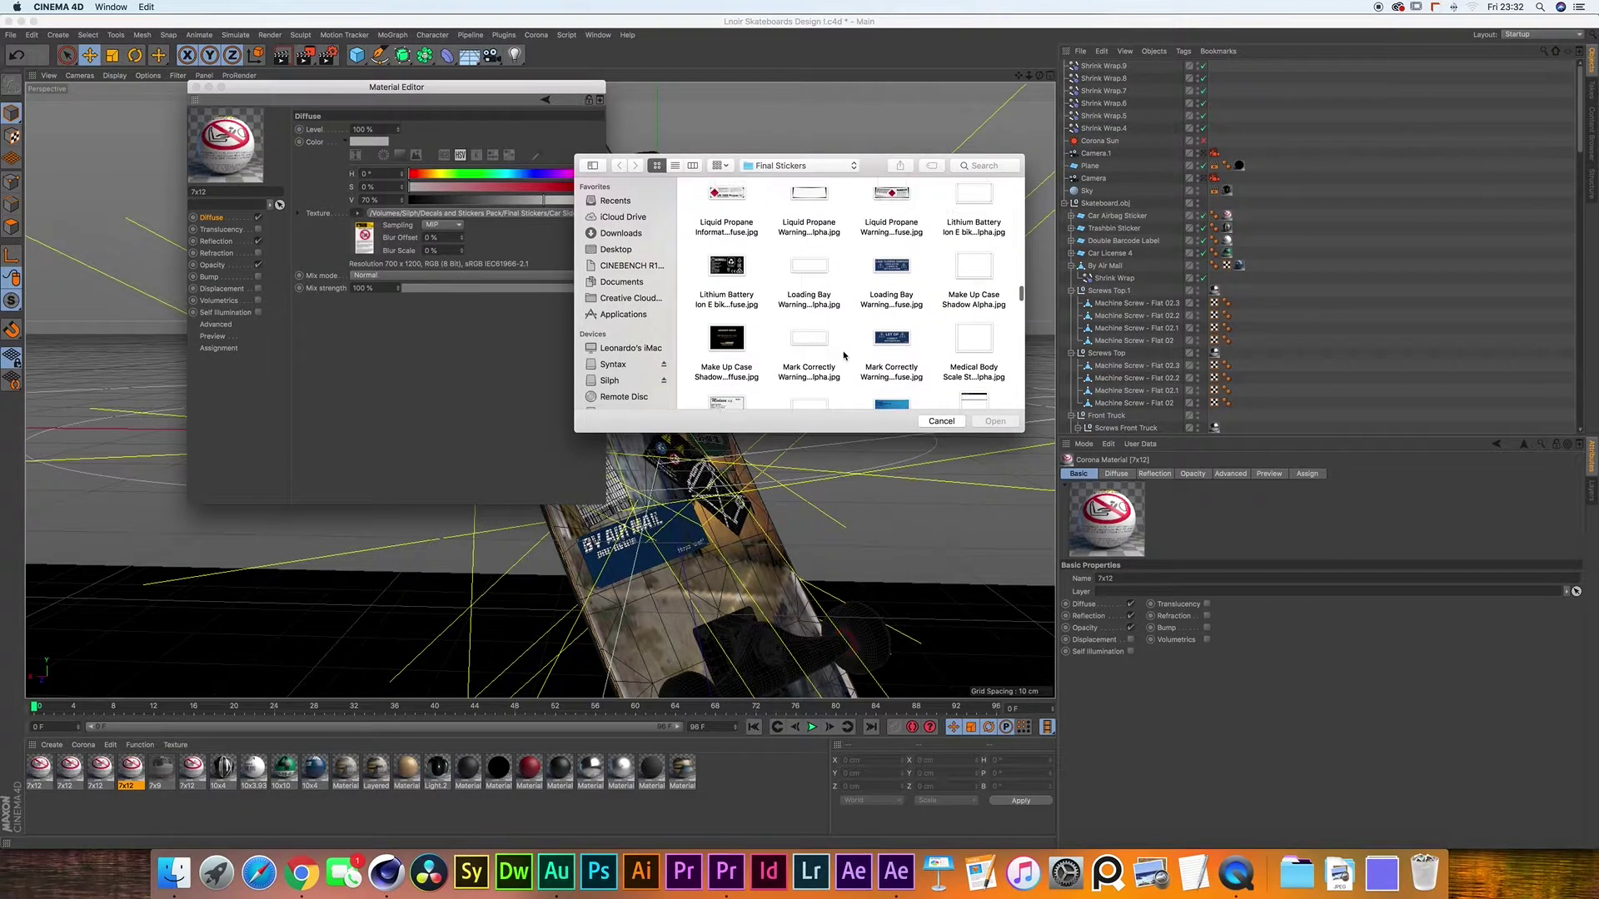
left_click(727, 374)
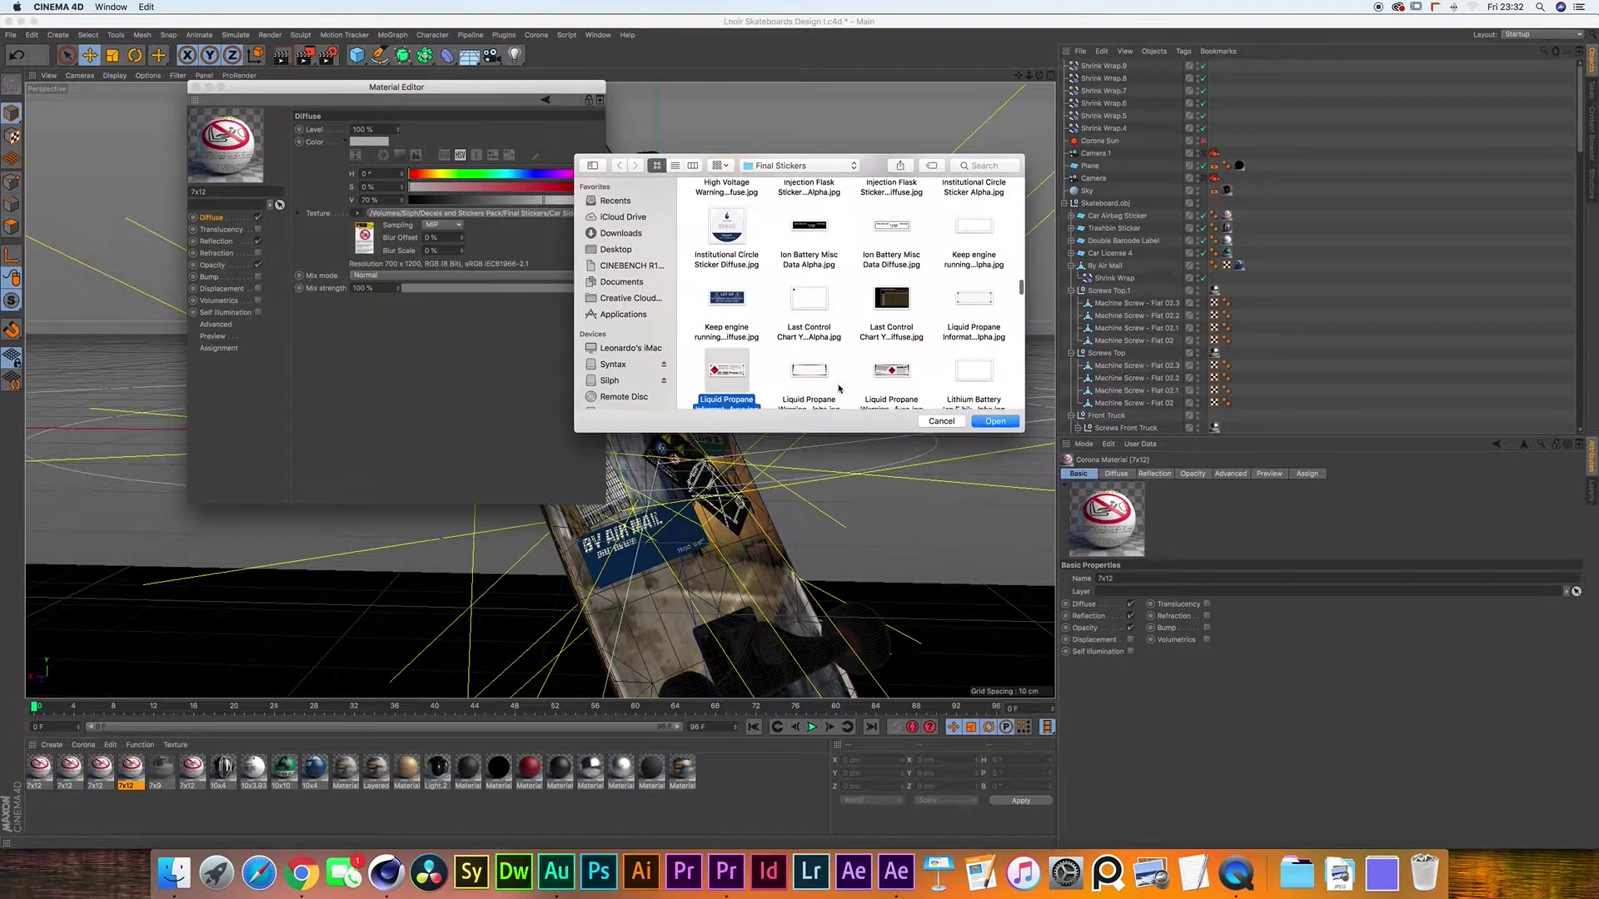
left_click(995, 421)
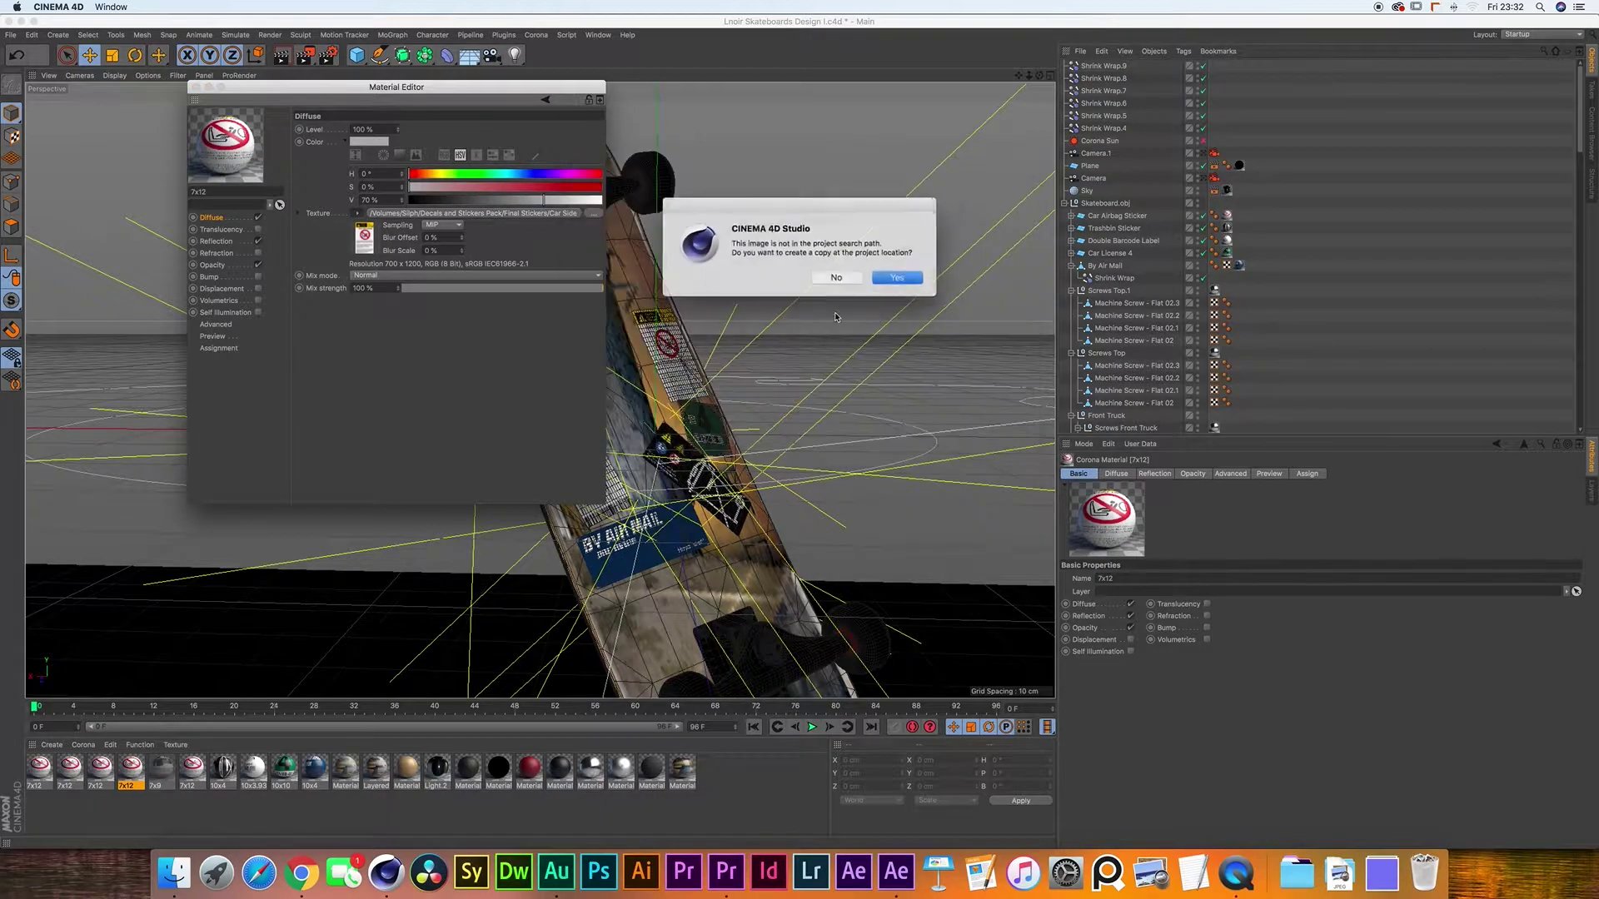
left_click(836, 280)
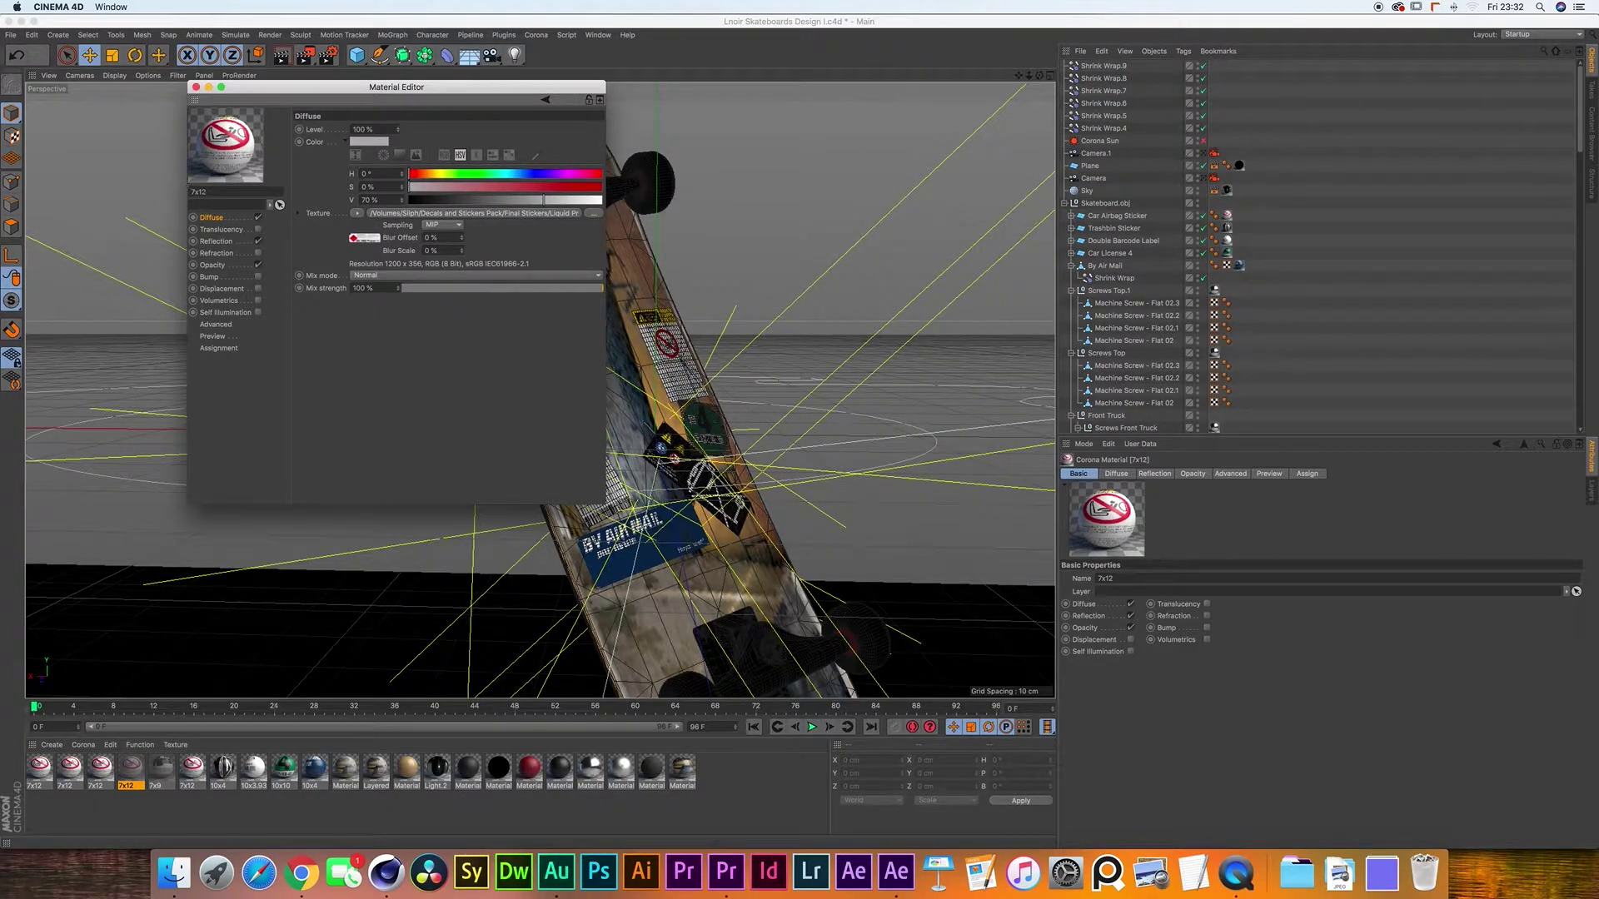
type("12x3.56")
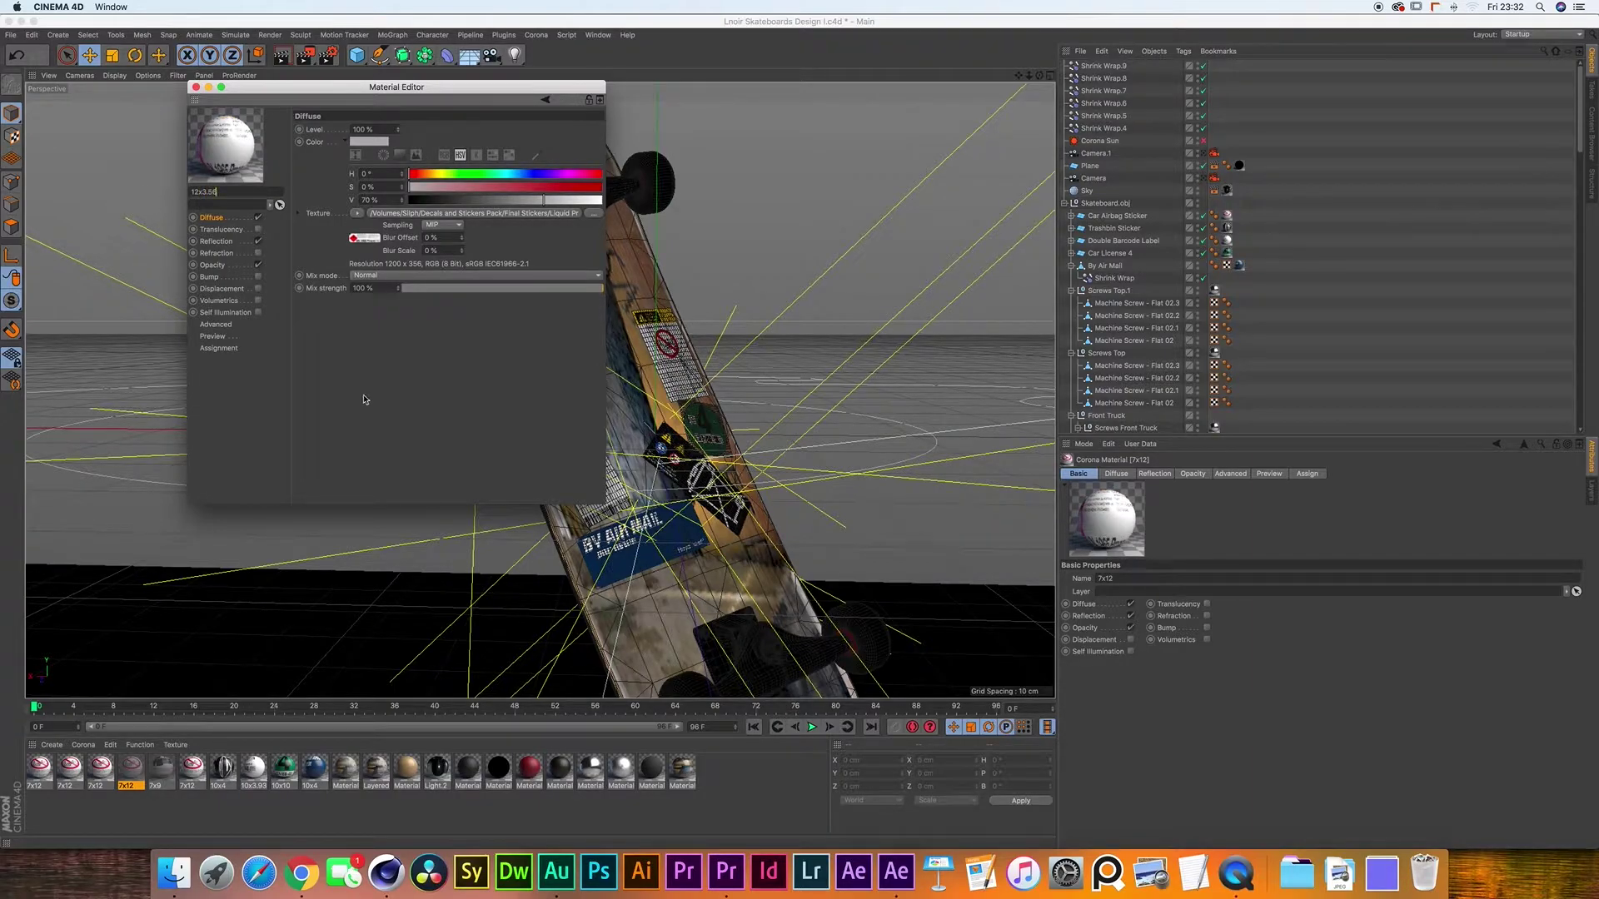
key("Return")
- Load the matching Liquid Propane alpha image into Opacity and close the Material Editor
left_click(212, 265)
left_click(593, 213)
left_click(974, 398)
scroll(967, 292, "down", 3)
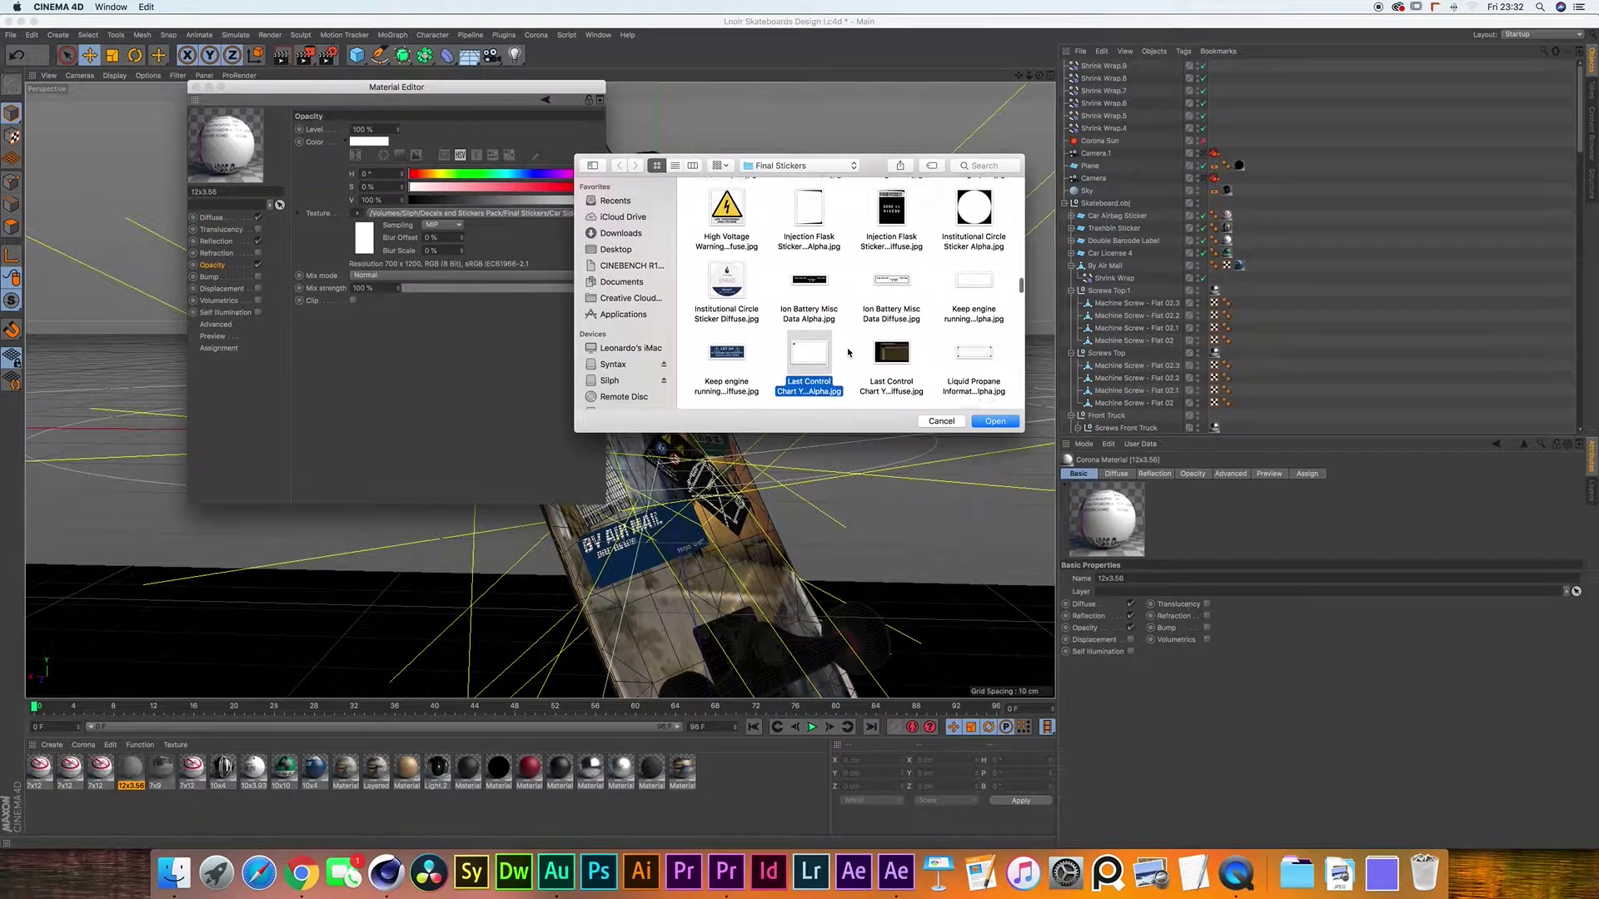
left_click(993, 422)
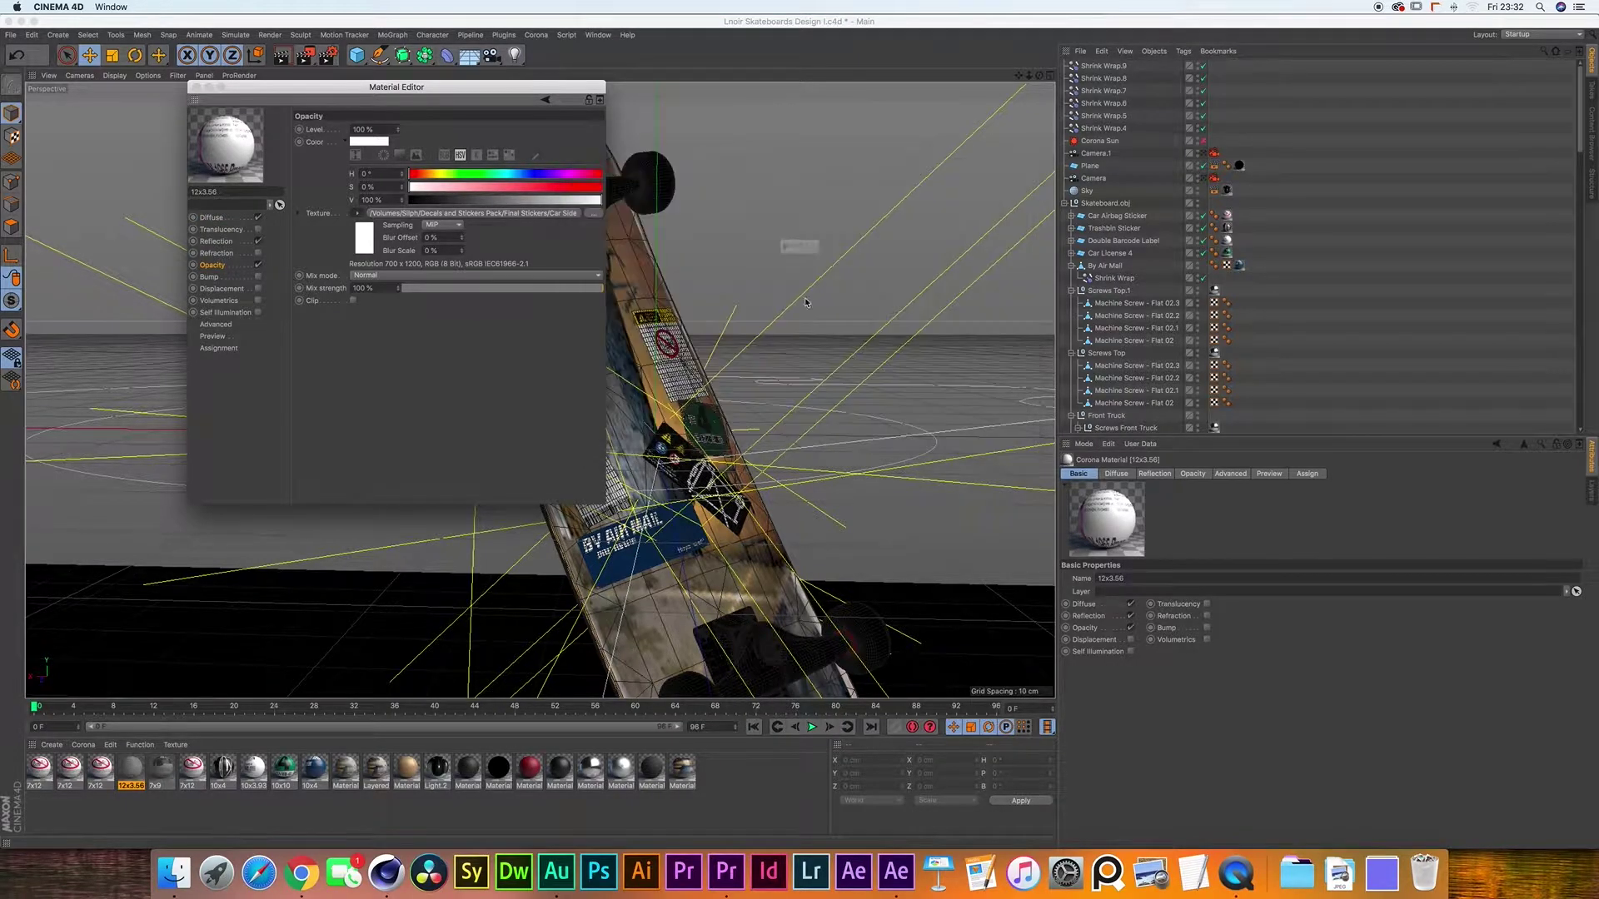
key("Return")
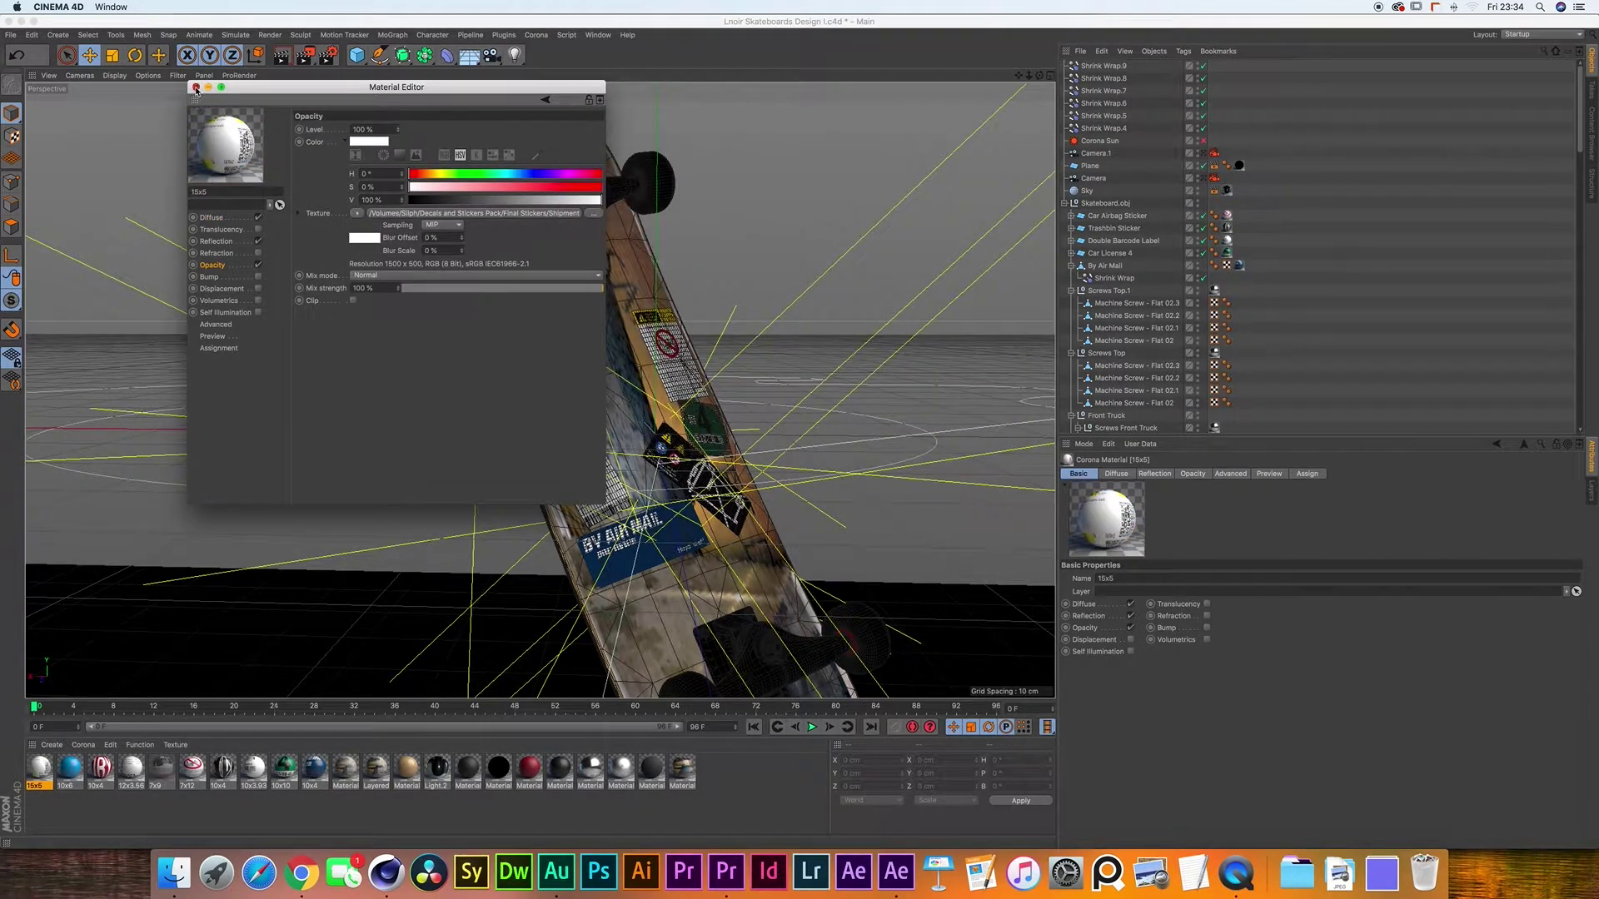
left_click(195, 87)
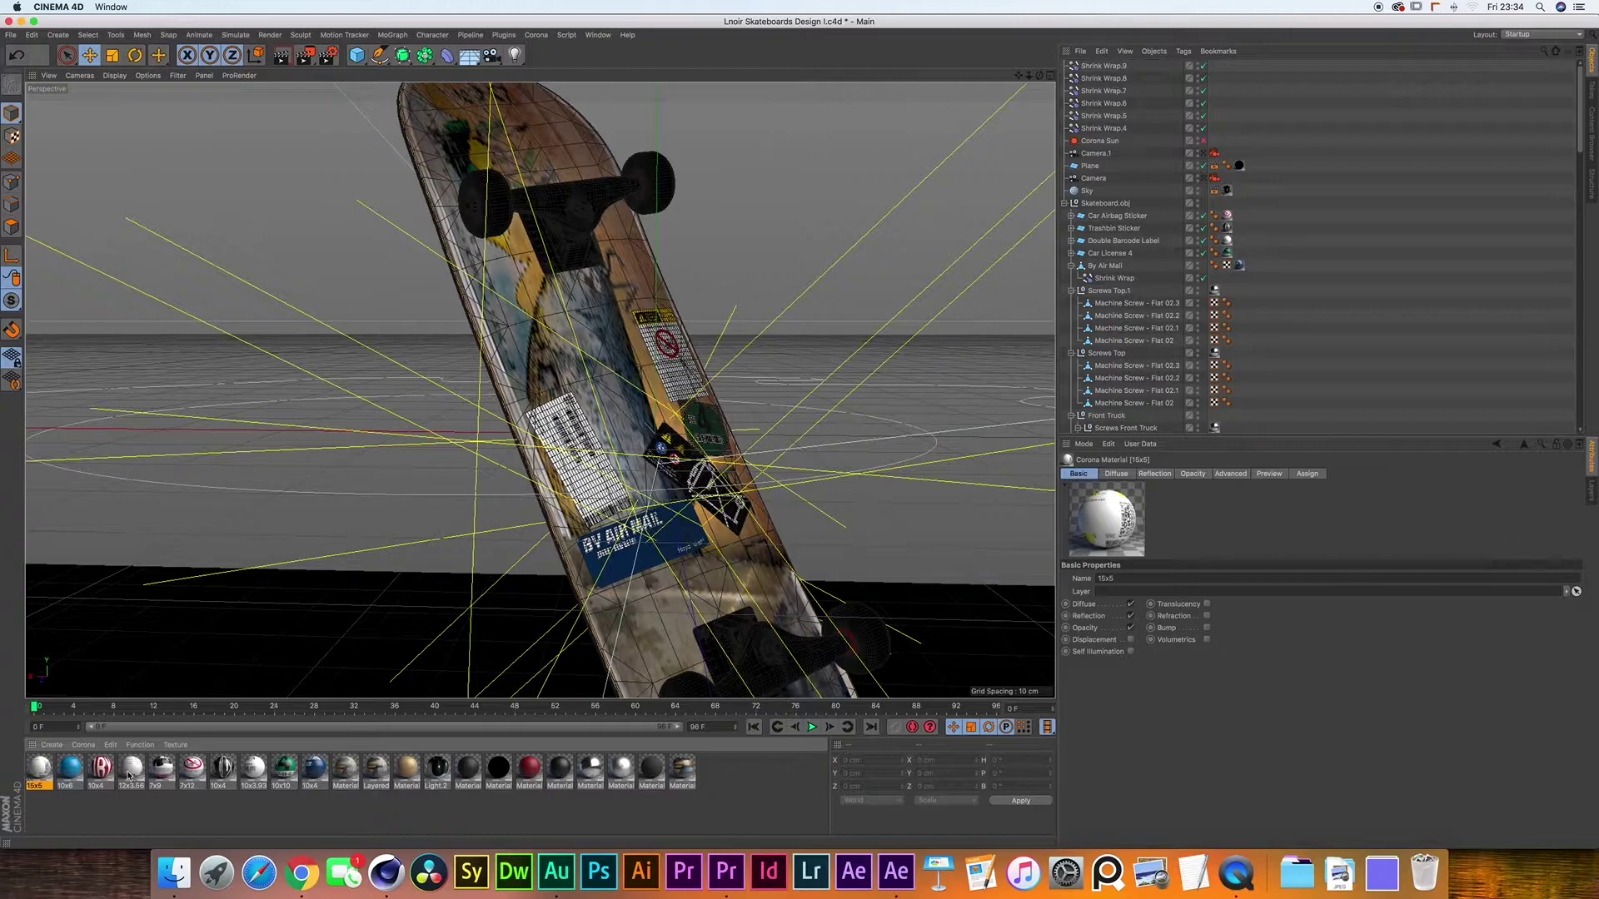
- Add a Plane primitive and duplicate it into five planes, Plane.1 to Plane.5
left_click_drag(356, 55, 463, 116)
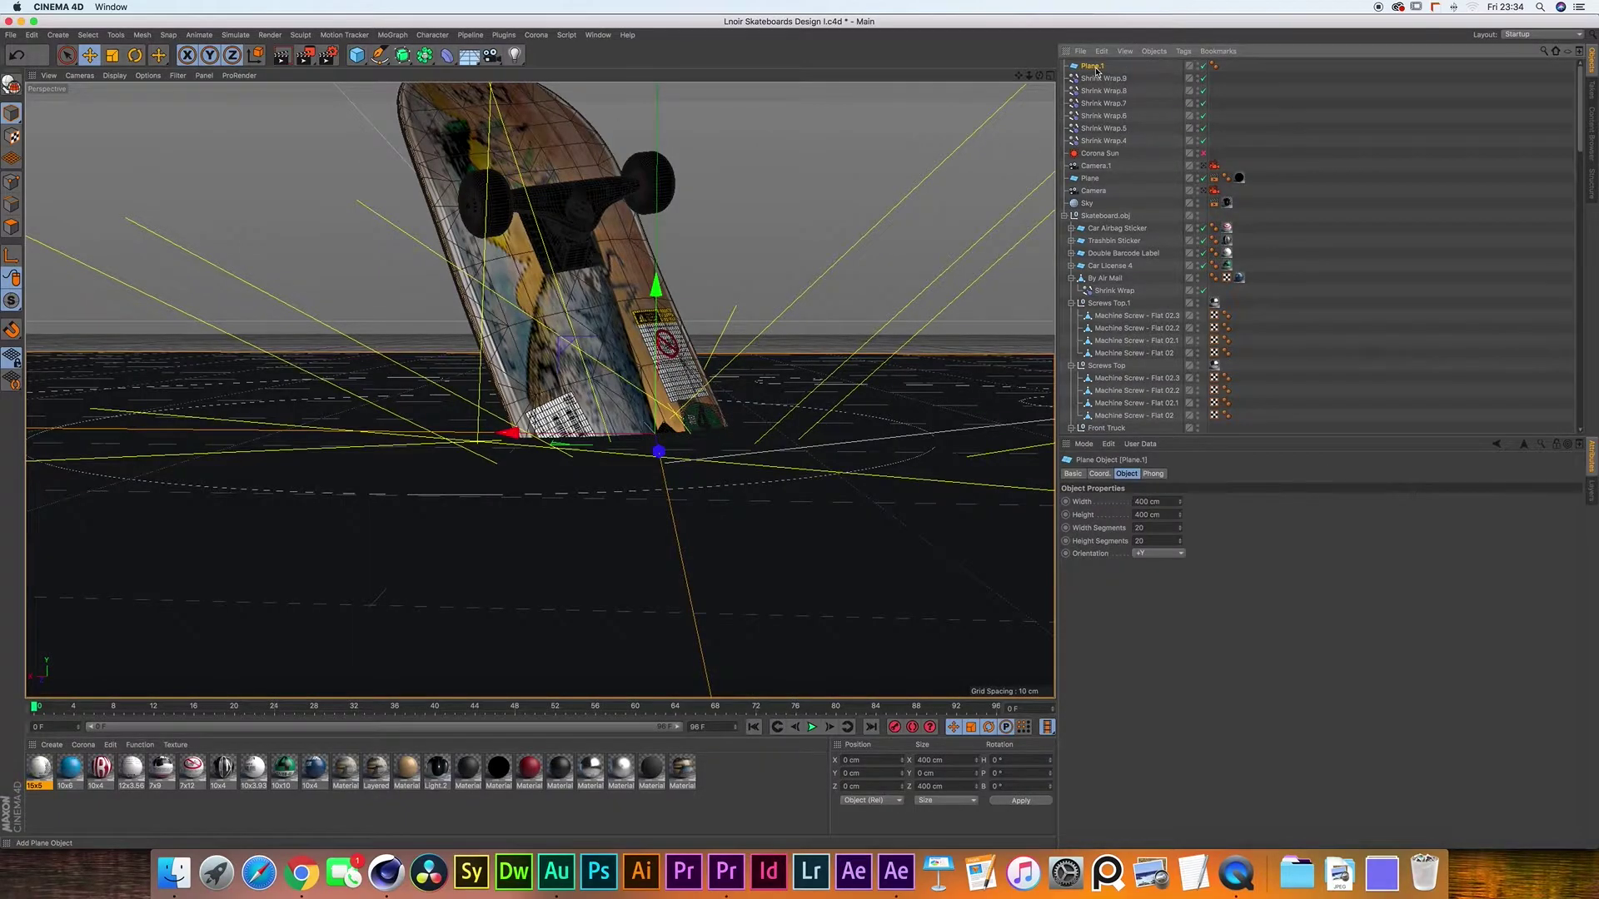
key("ctrl+v")
key("ctrl+v")
key("ctrl+v")
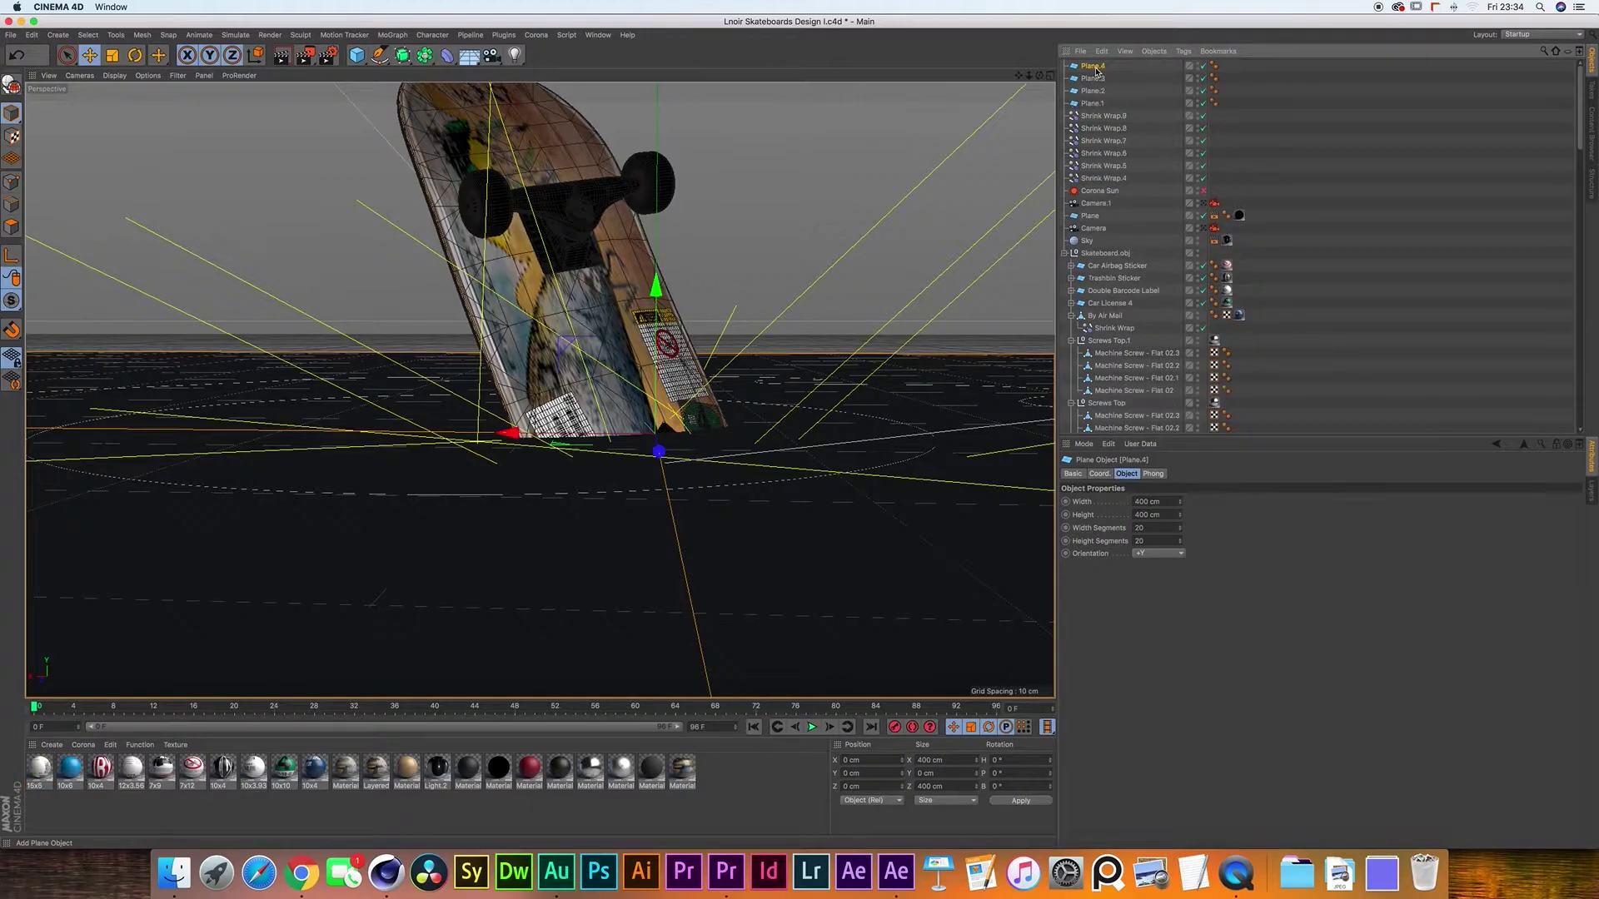
key("ctrl+v")
key("ctrl+v")
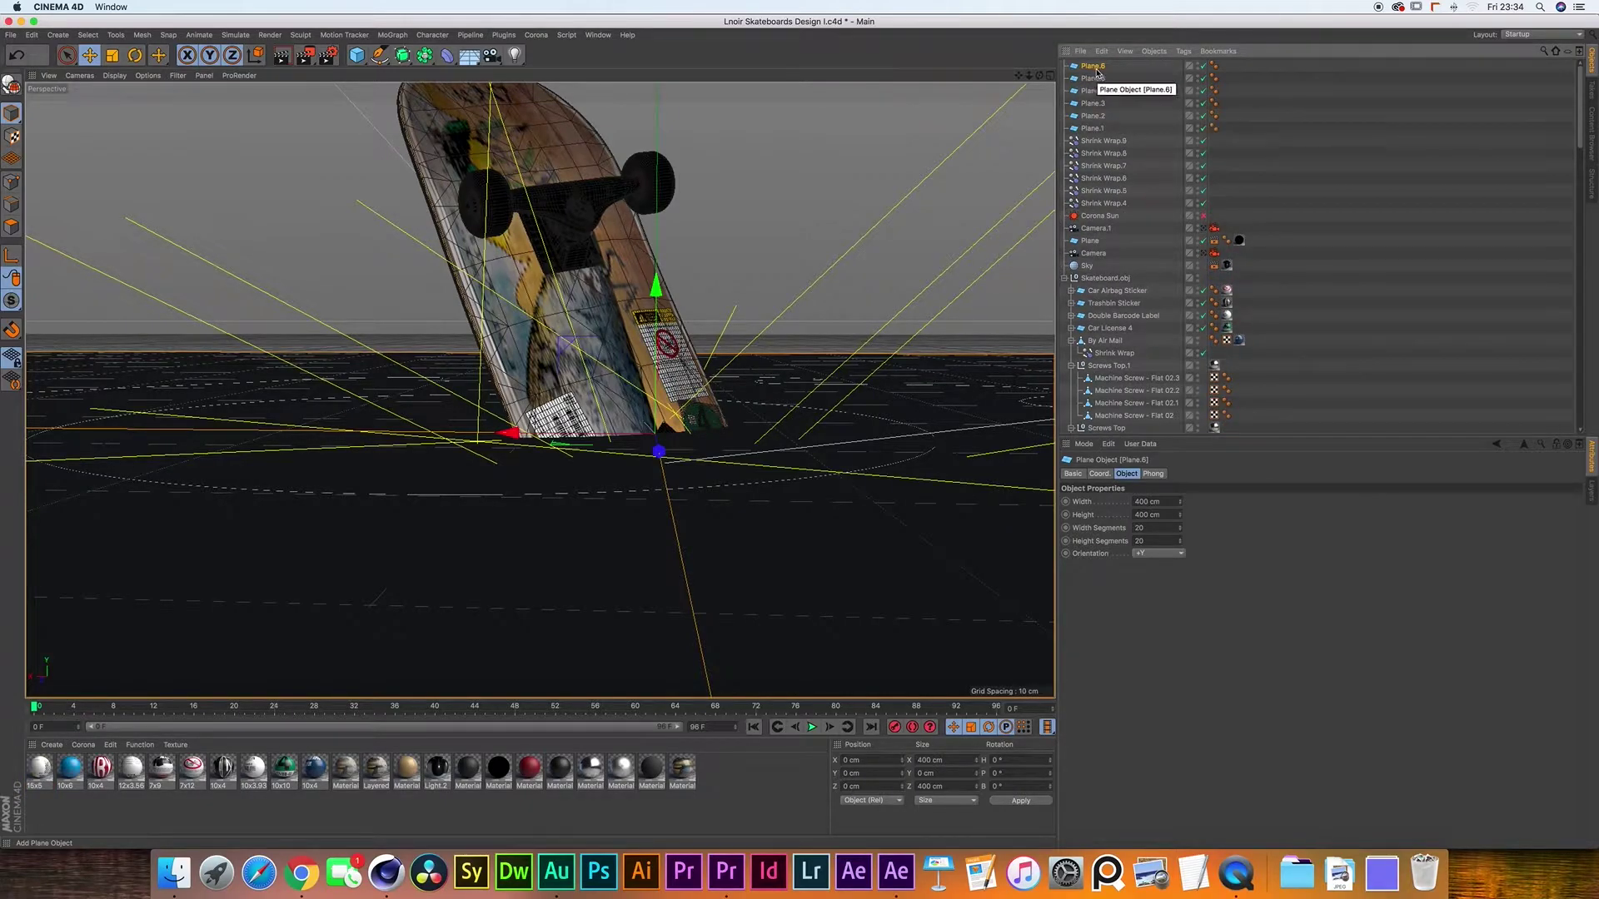
key("Delete")
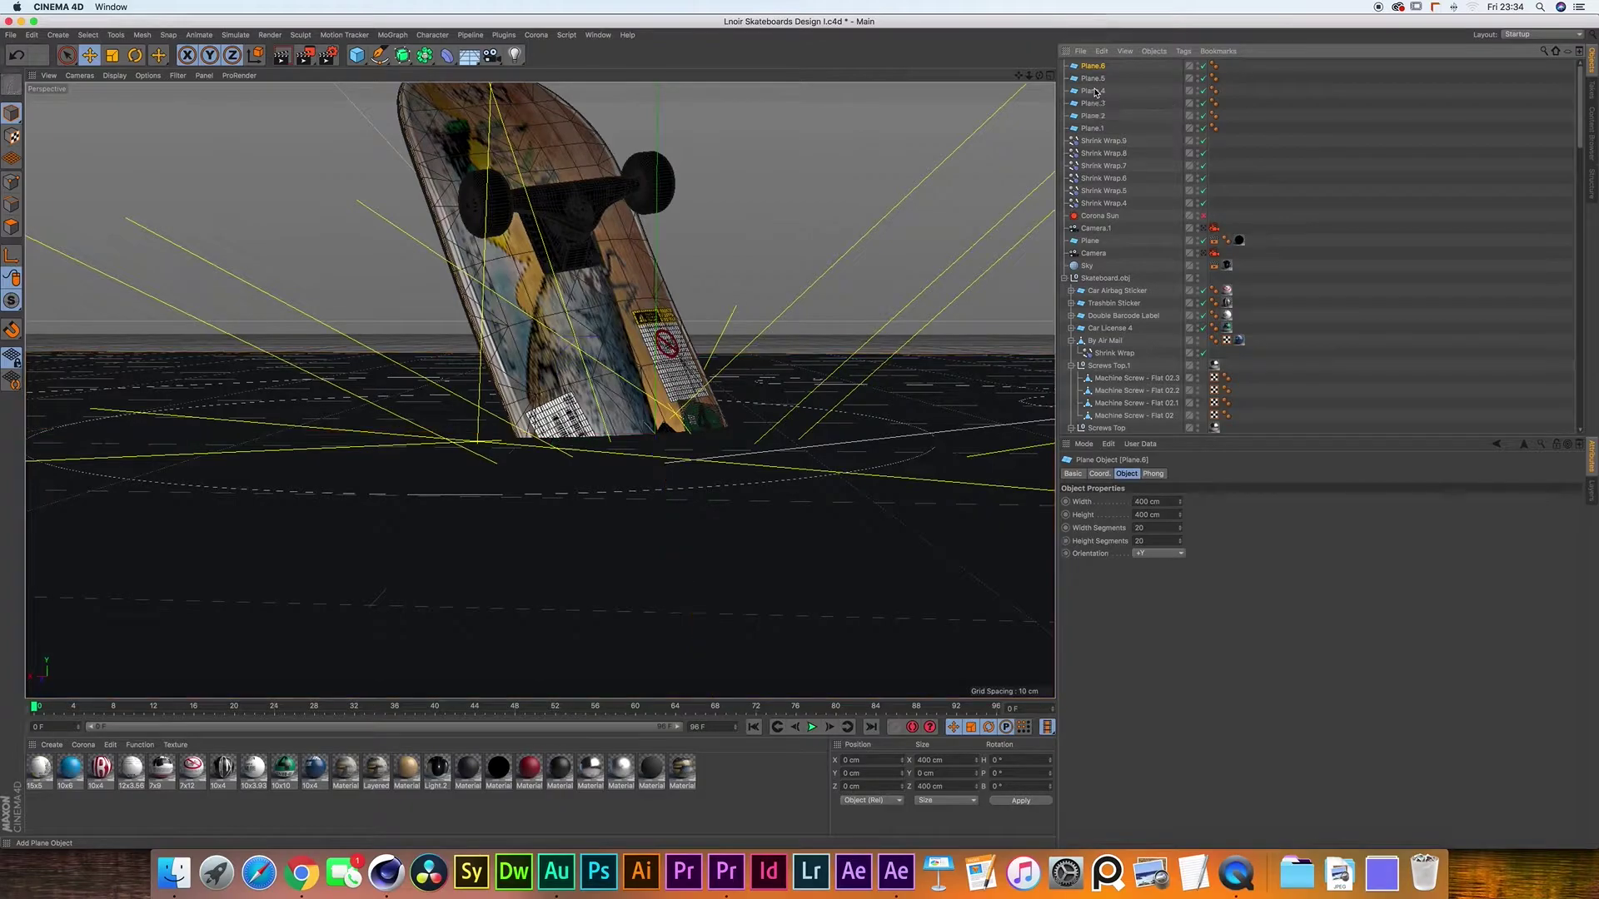
- Size Plane.1 to 7 × 9 cm and Plane.2 to 12 × 3.56 cm, then start Plane.3
left_click(1098, 116)
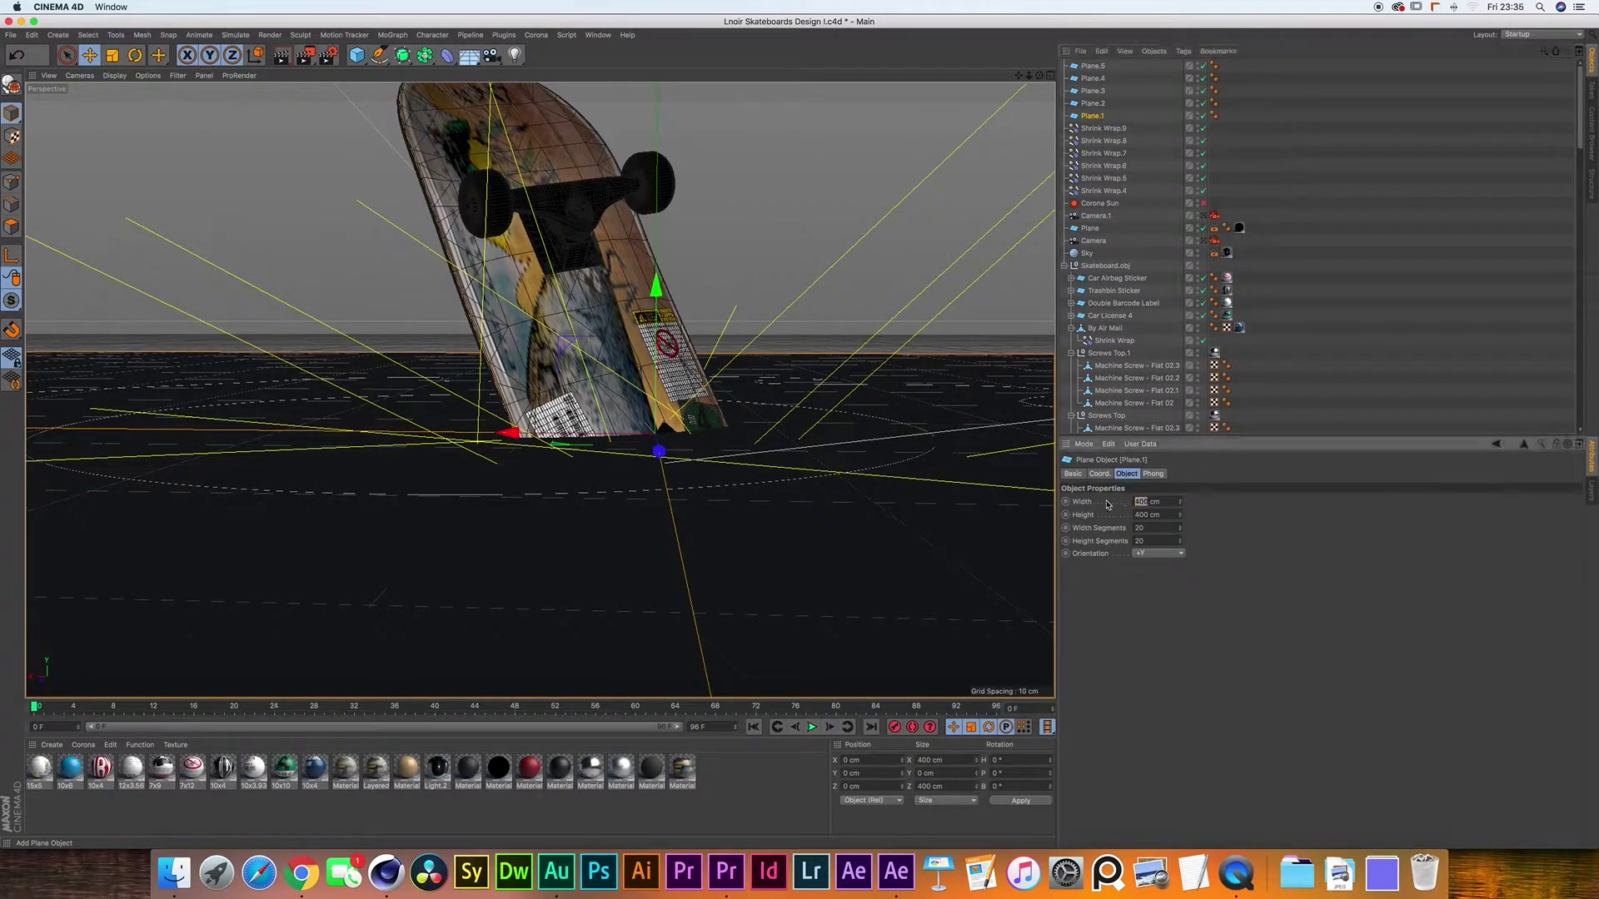
type("7")
key("Tab")
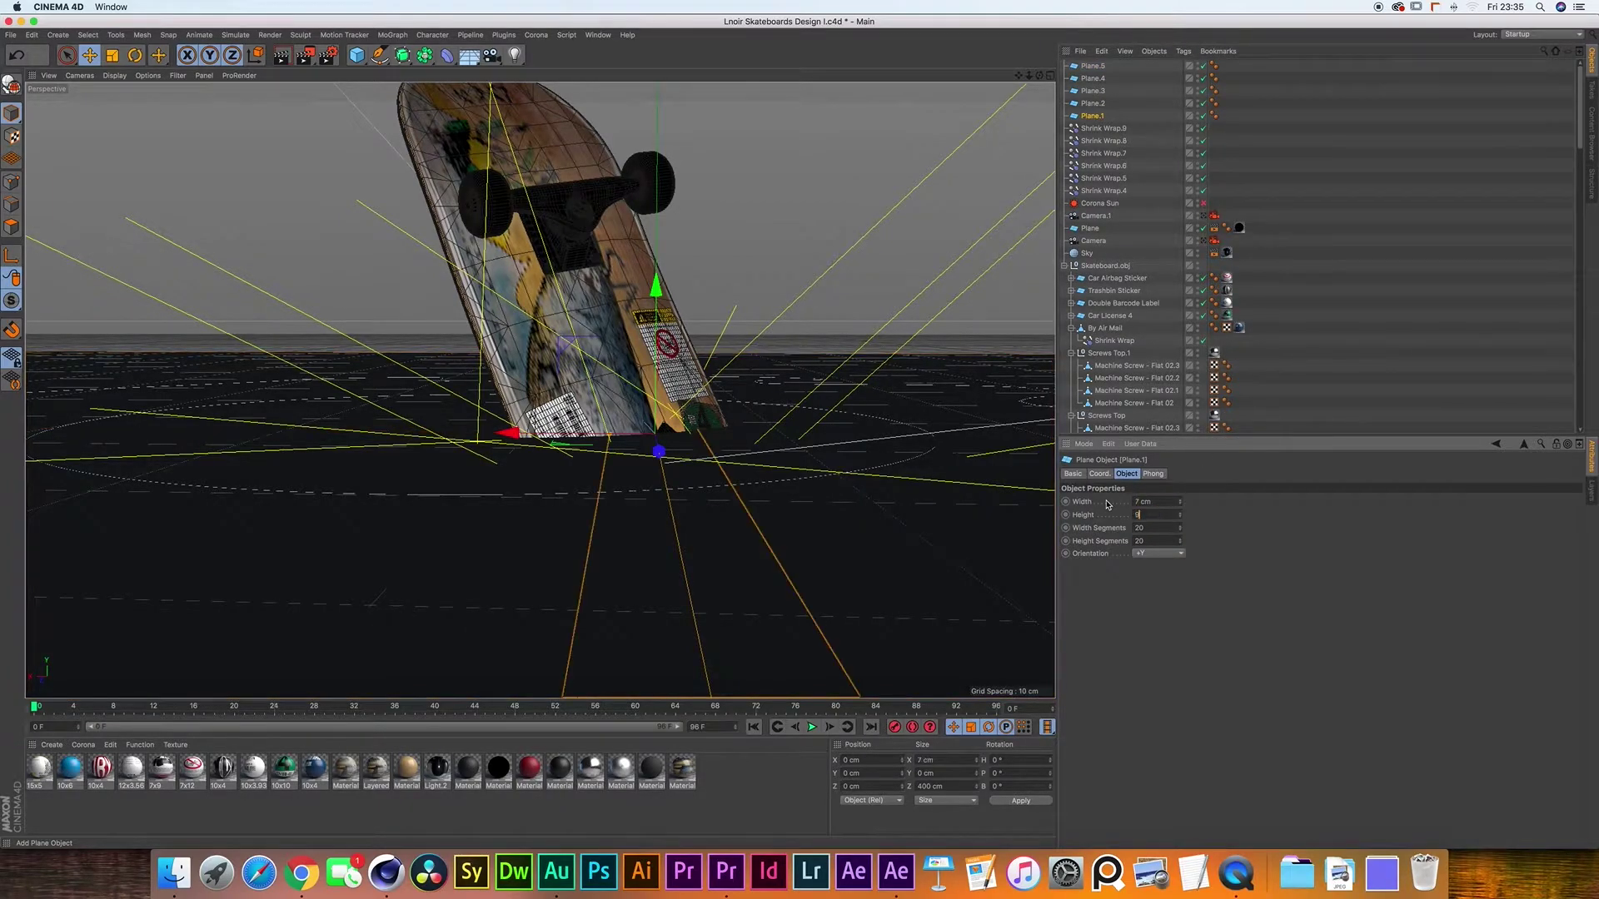
key("Return")
left_click(1093, 104)
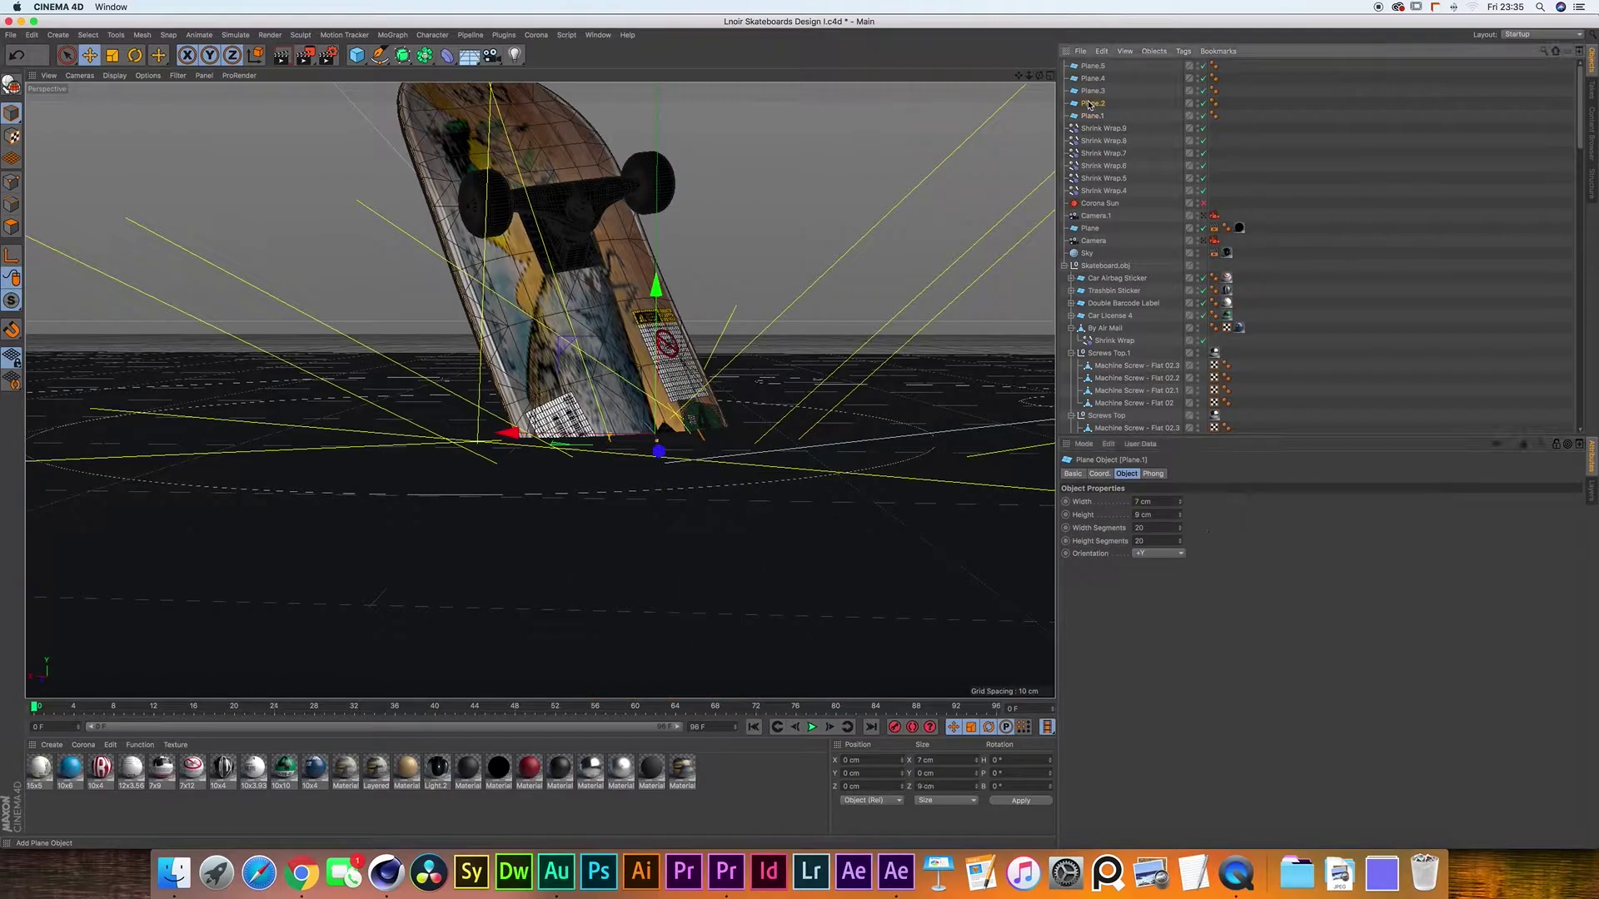
double_click(1141, 501)
type("1")
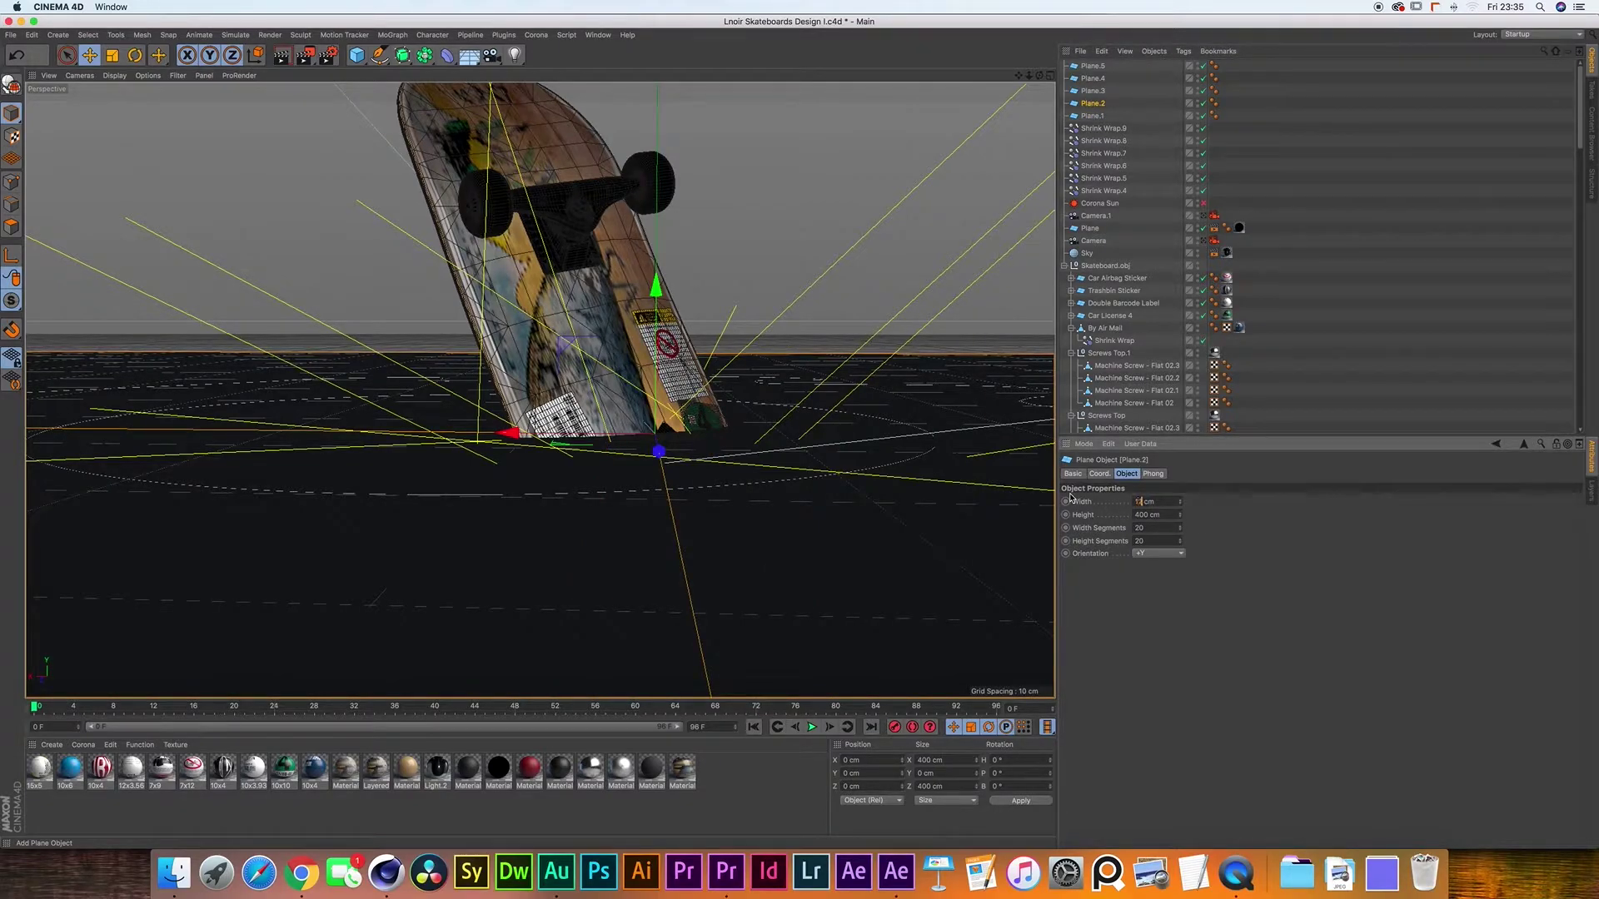
type("2")
key("Tab")
type("3")
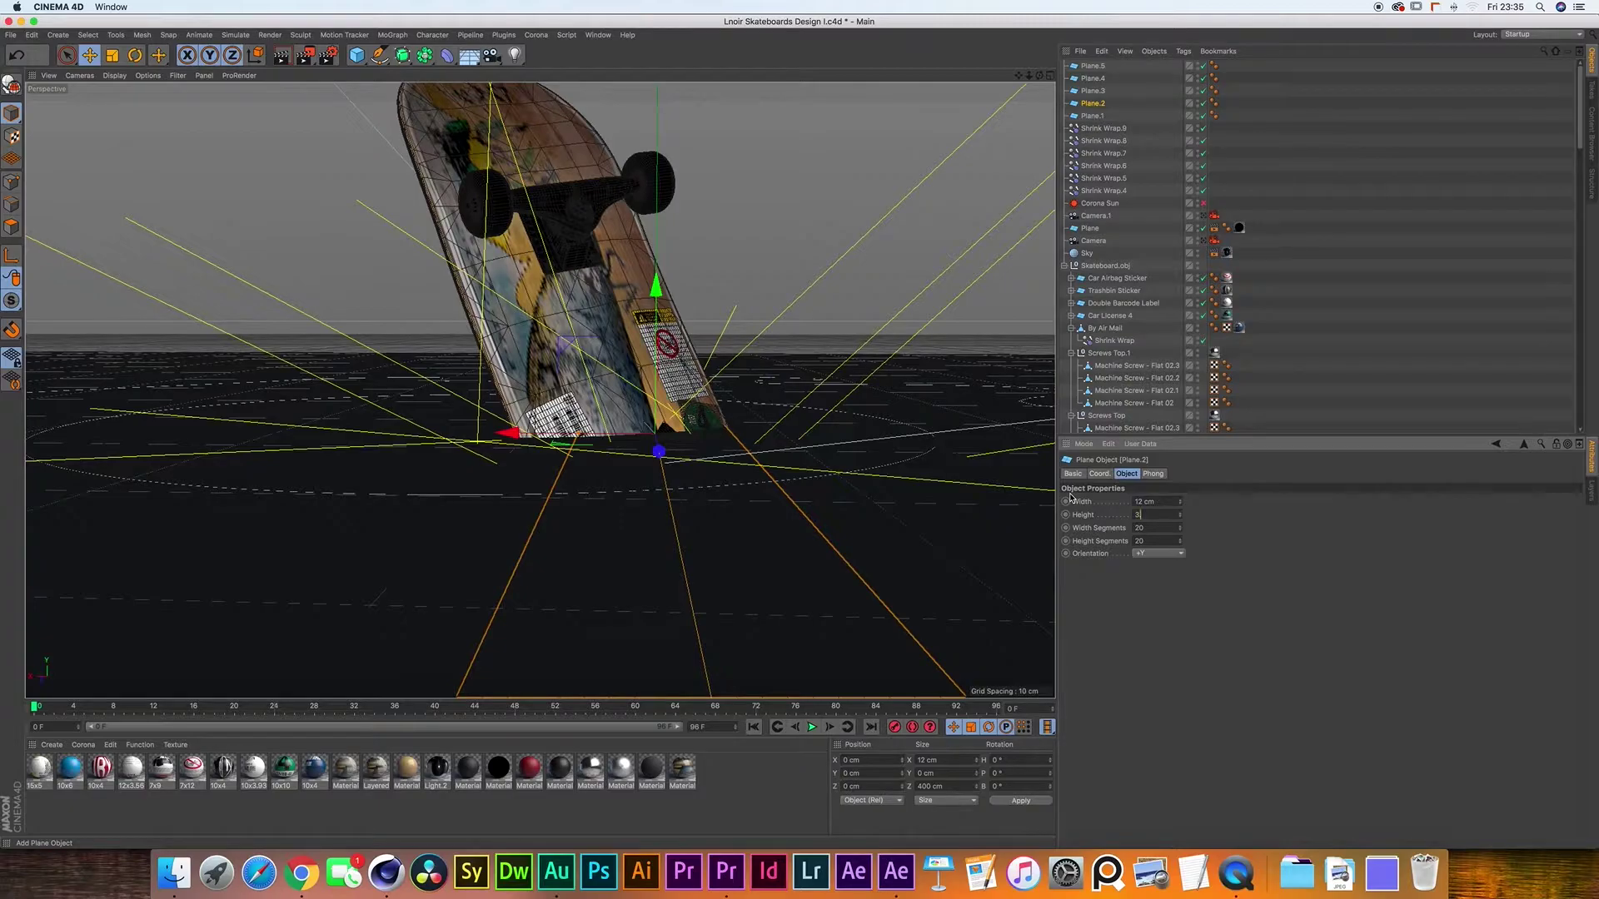
type(".56")
key("Return")
key("Up")
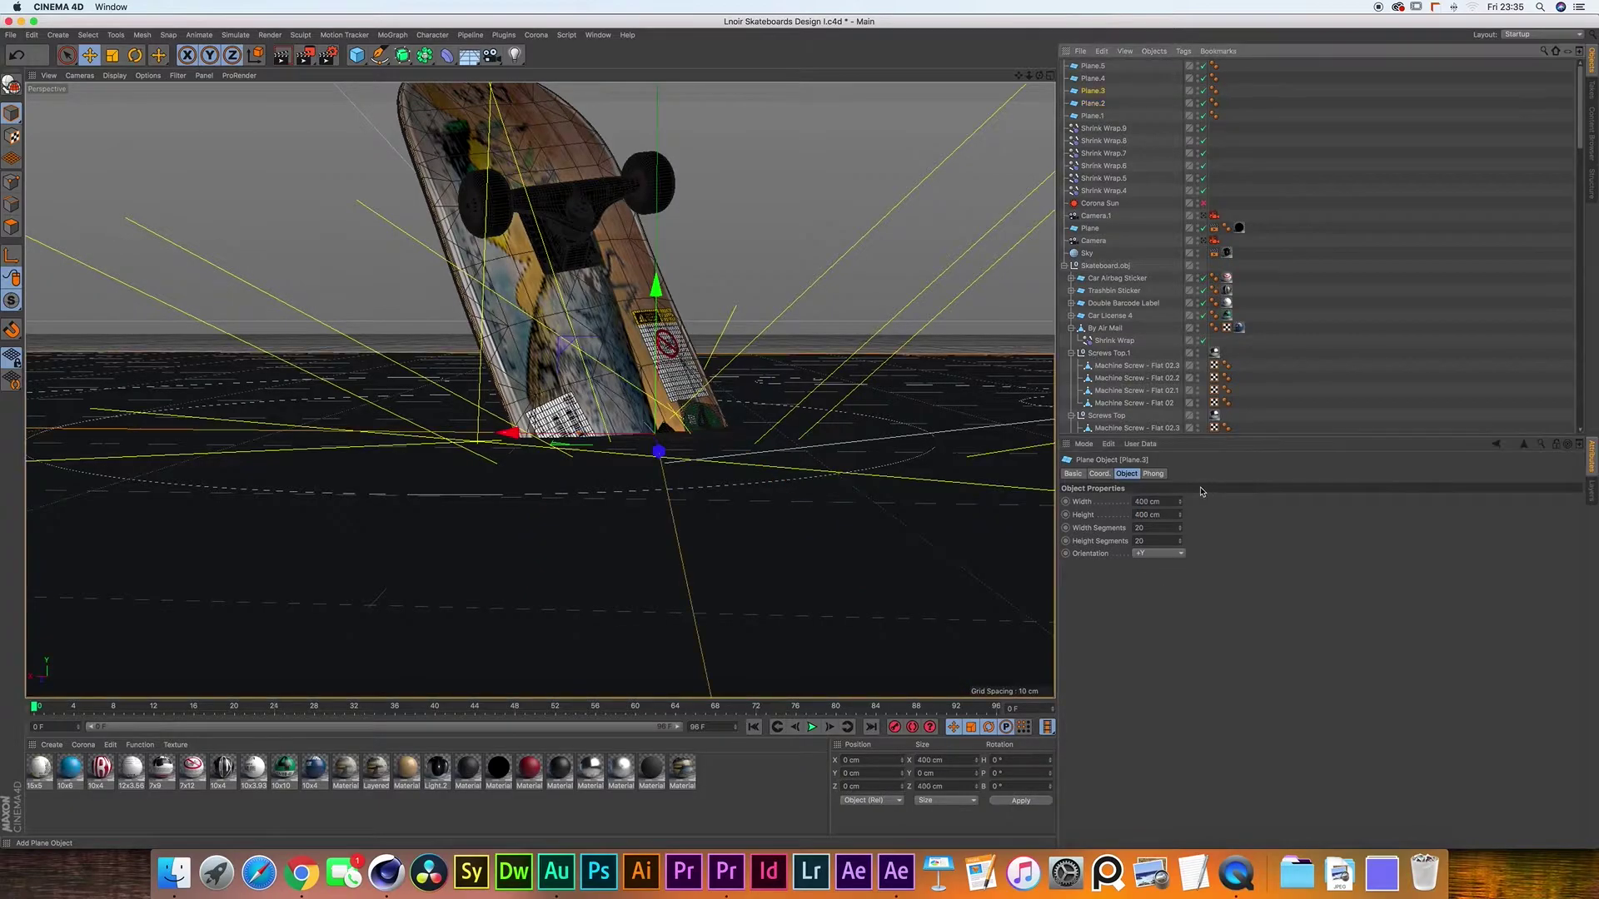
double_click(1140, 501)
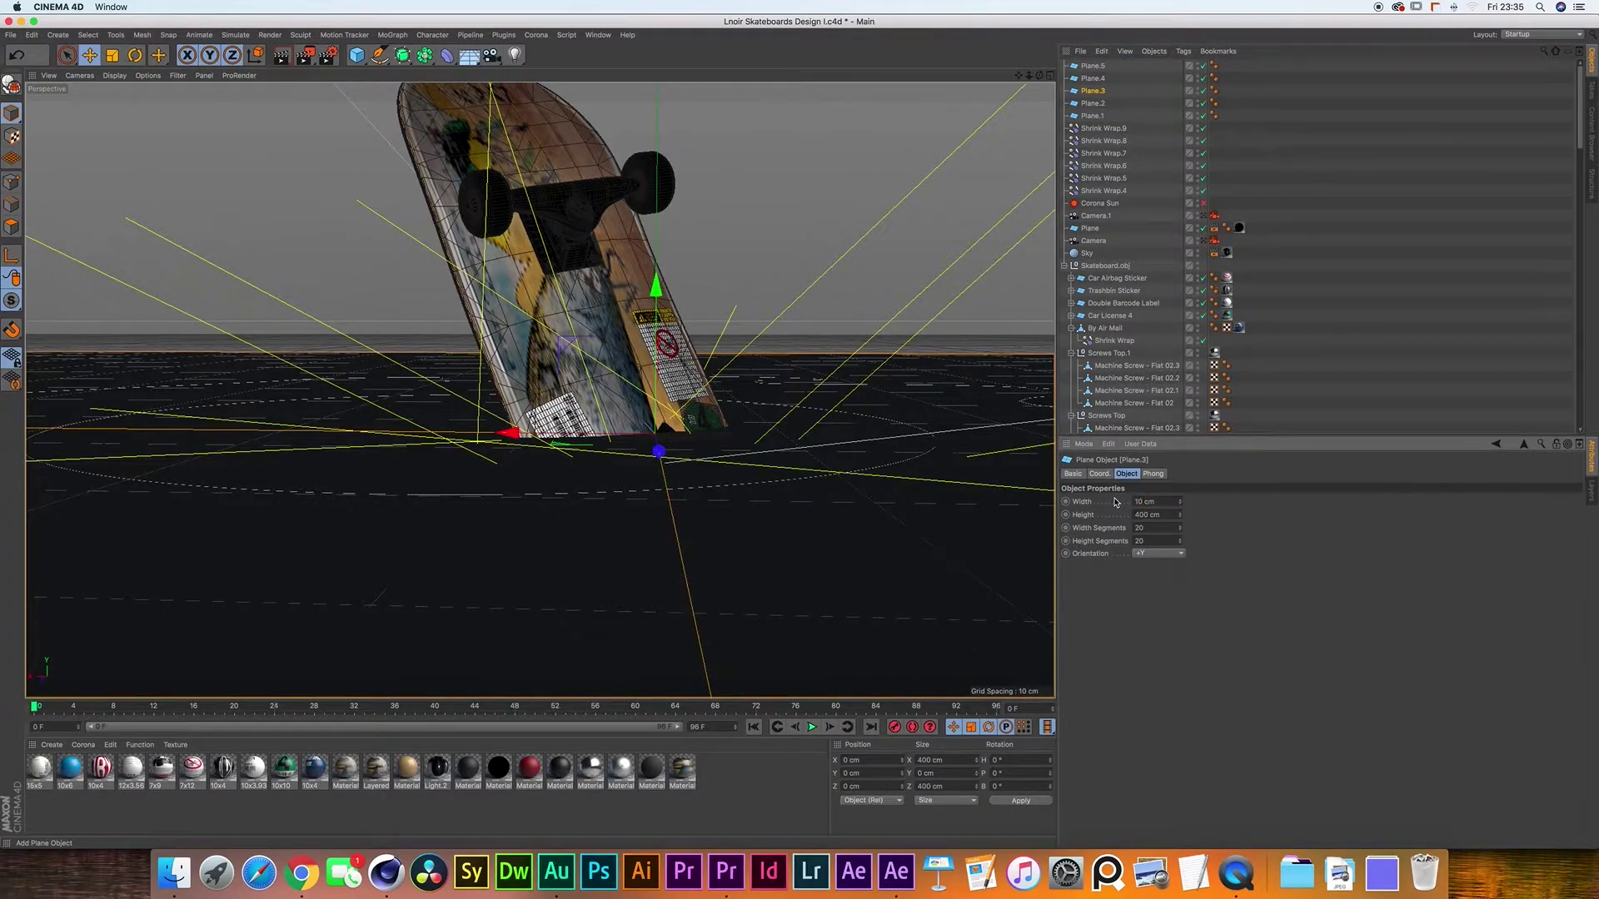
- Rotate Plane.1 through Plane.5 together so they lie flat against the deck
left_click(1093, 66)
left_click(1091, 116, "shift")
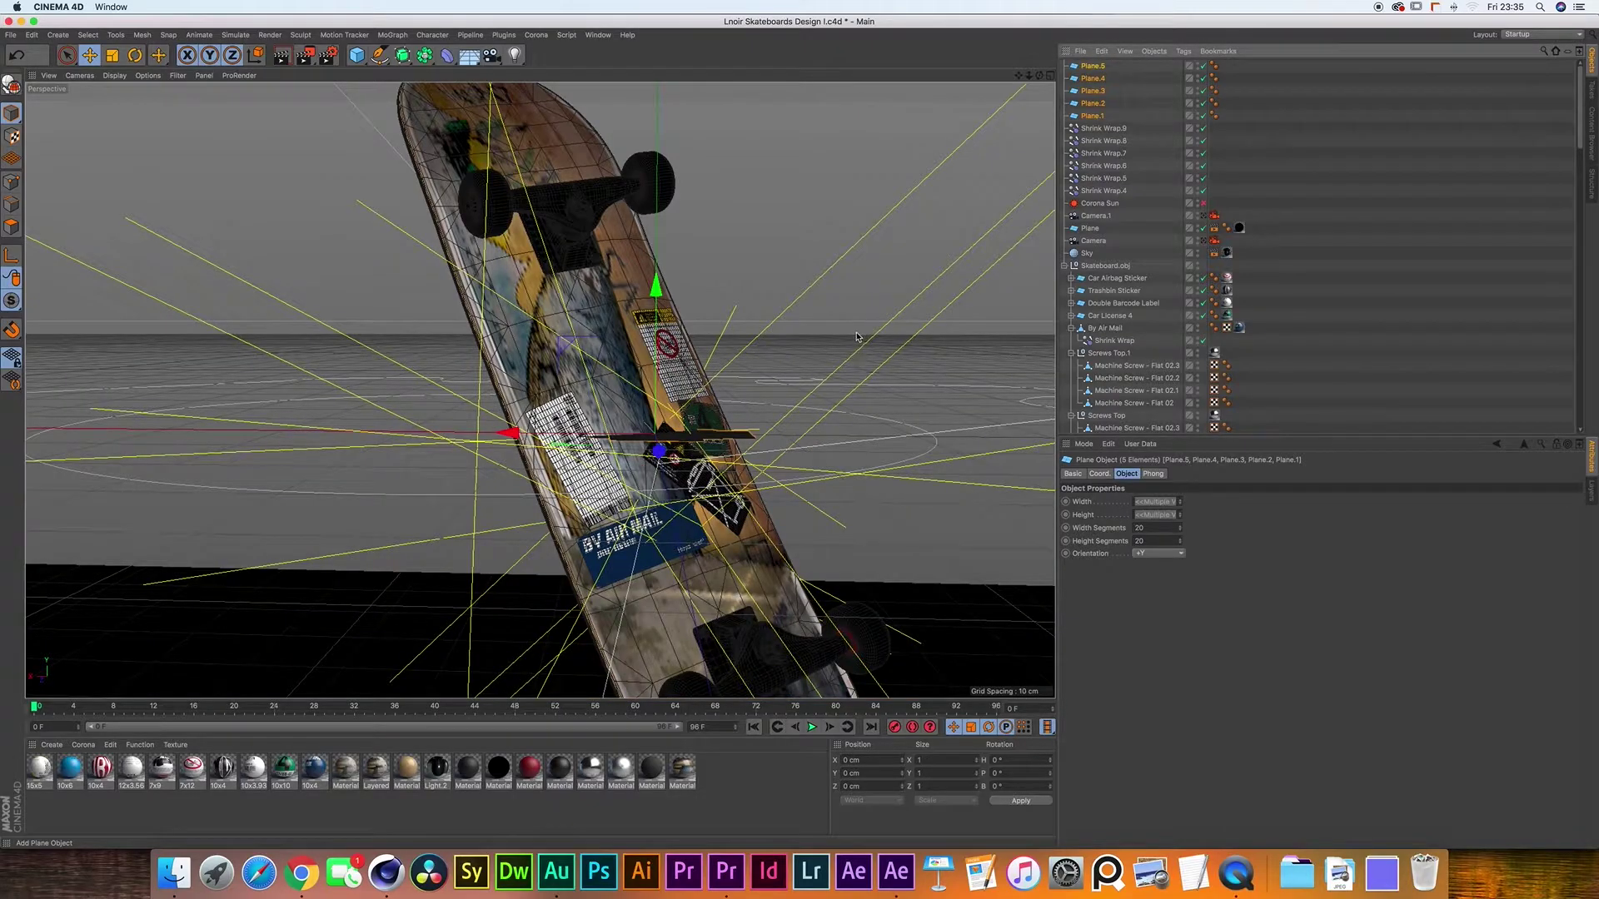
key("r")
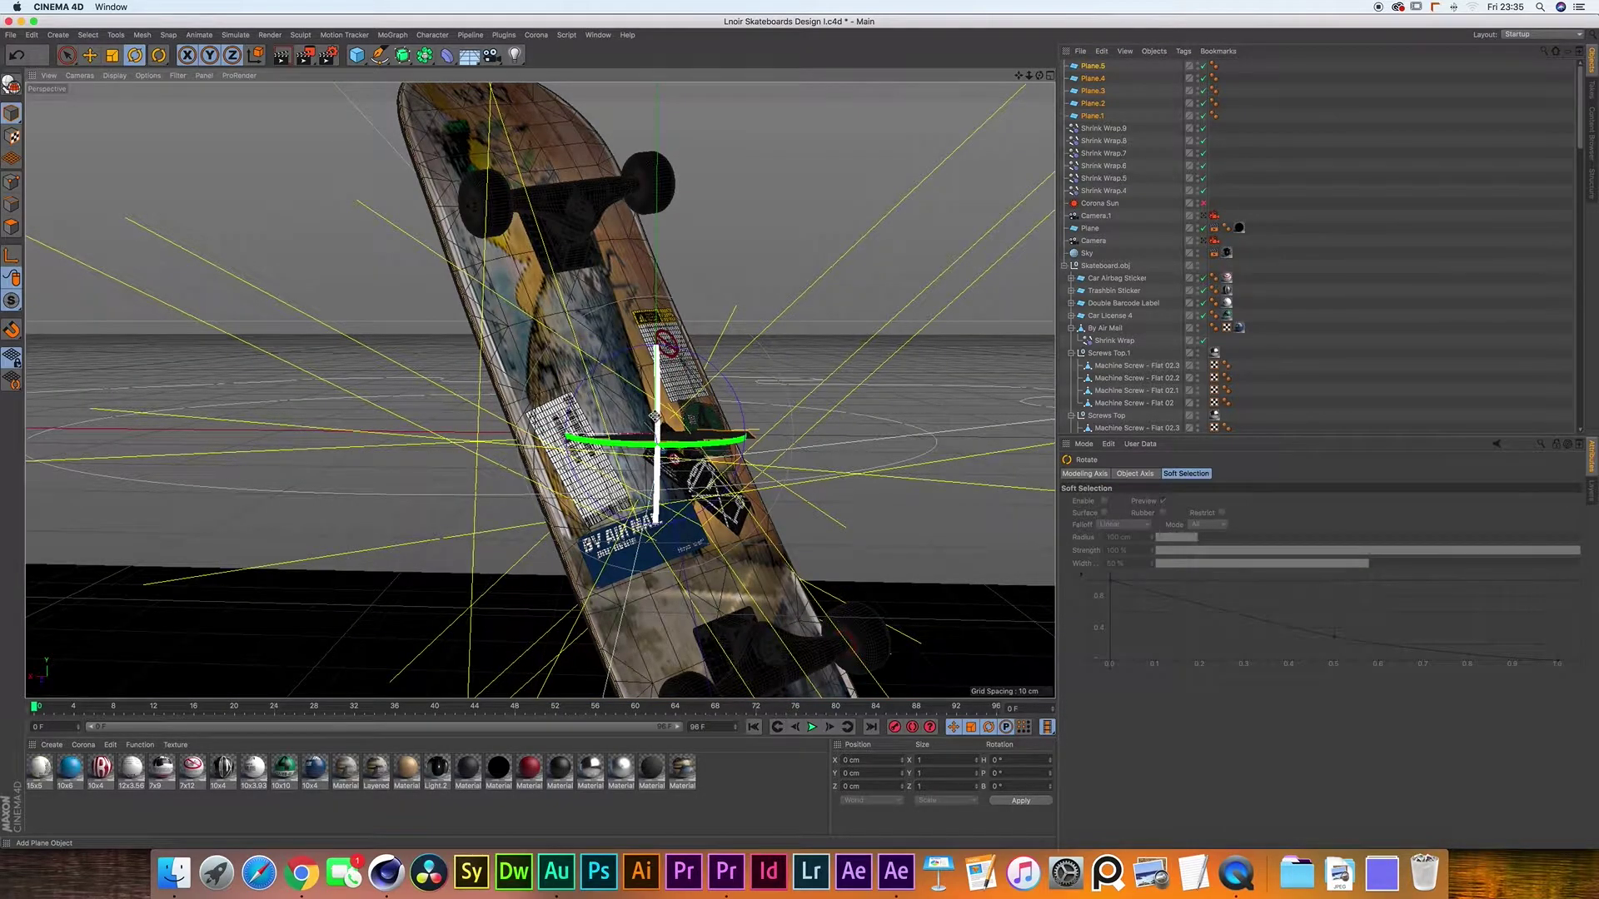
left_click_drag(655, 396, 652, 523)
left_click_drag(658, 391, 707, 454)
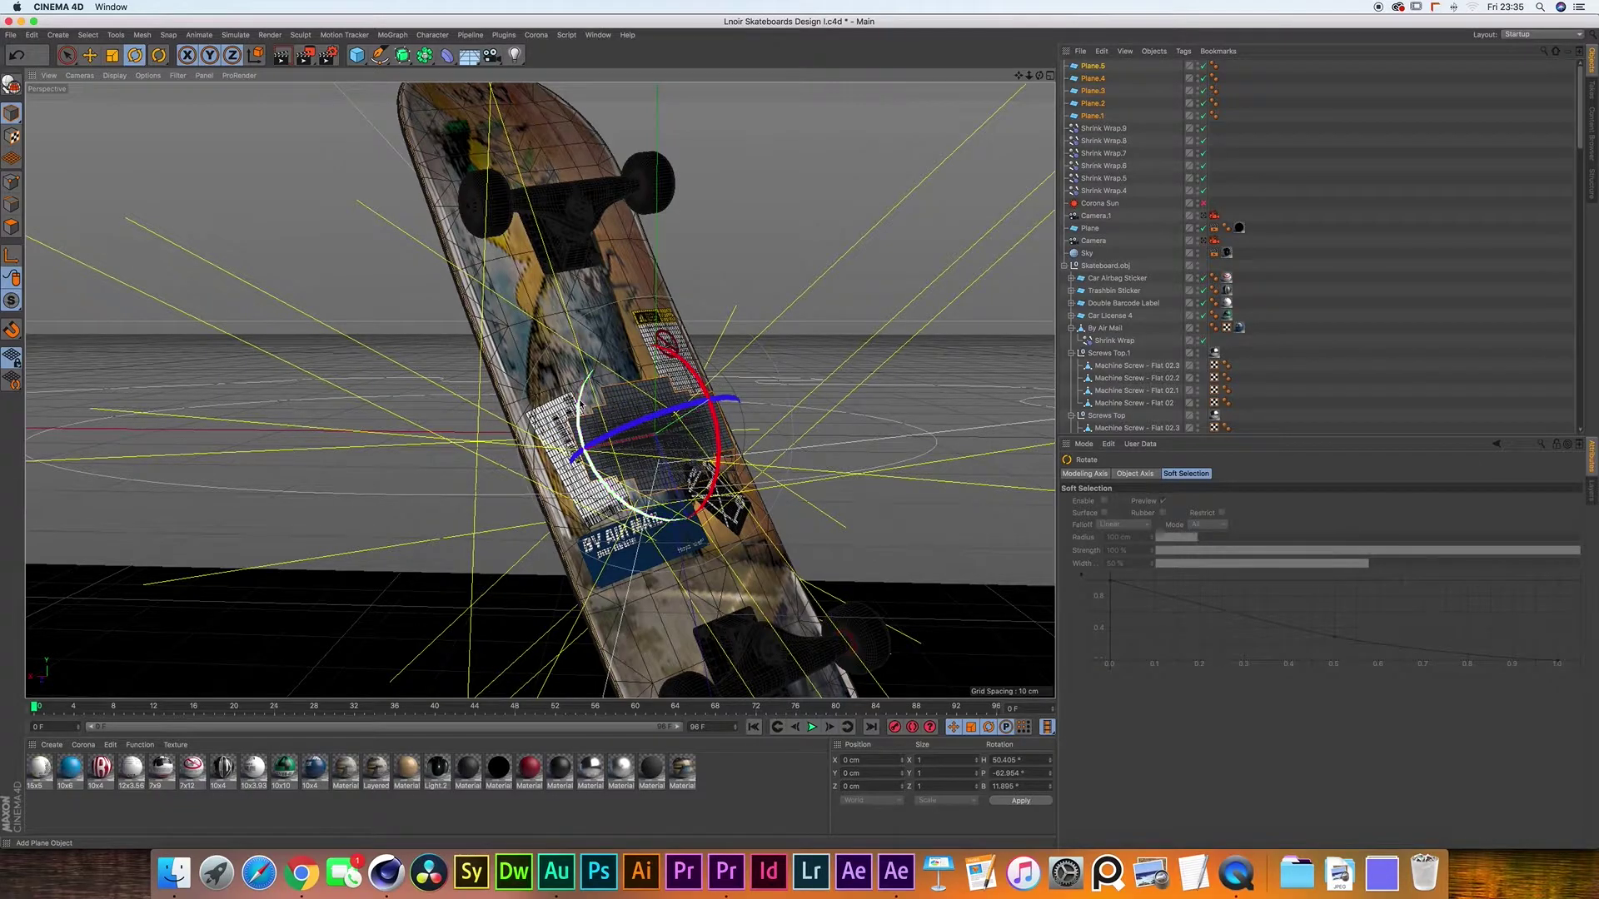
left_click_drag(578, 398, 673, 396)
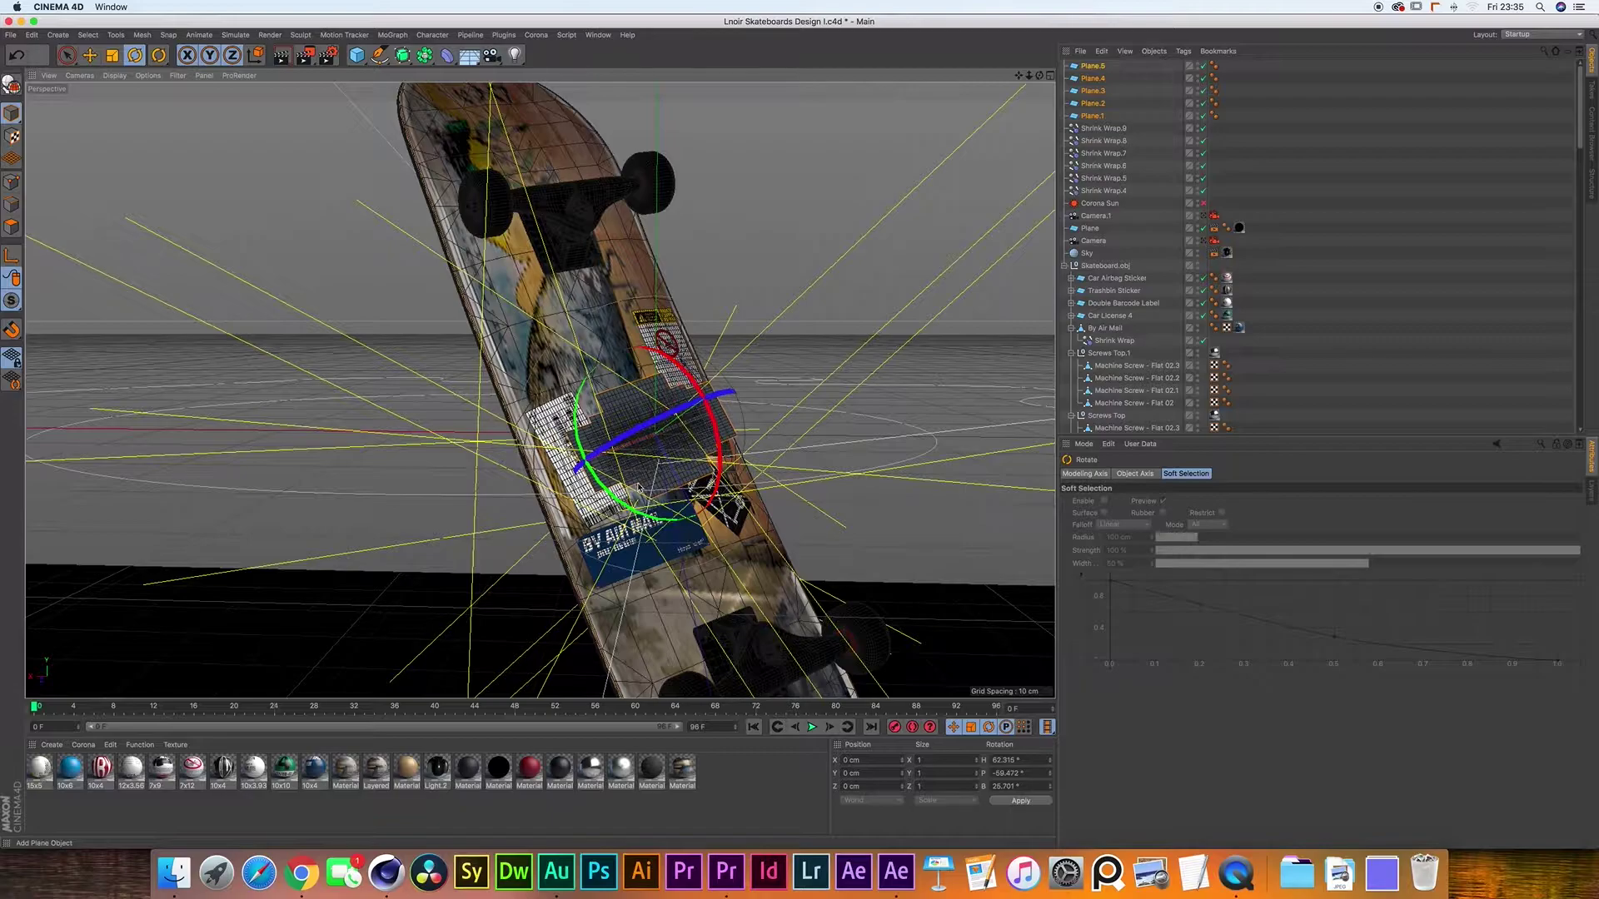
left_click(475, 647)
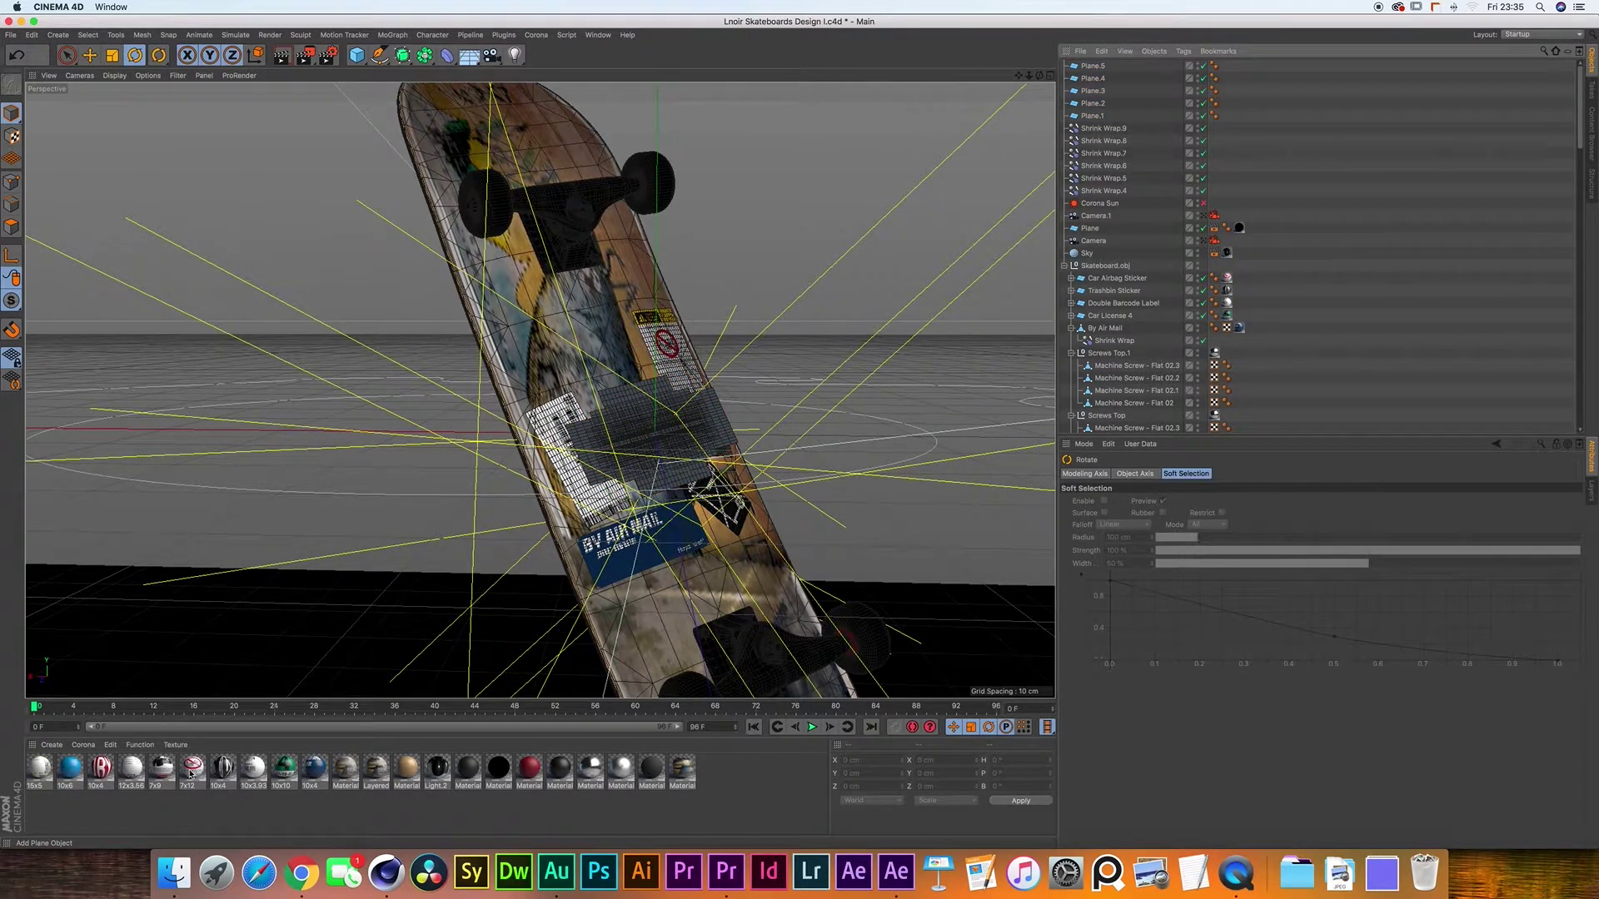
- Apply the 7x9, 12x3.56, 10x4, 10x6 and 15x5 materials to Plane.1–Plane.5
left_click_drag(161, 775, 1097, 115)
left_click_drag(133, 767, 1098, 104)
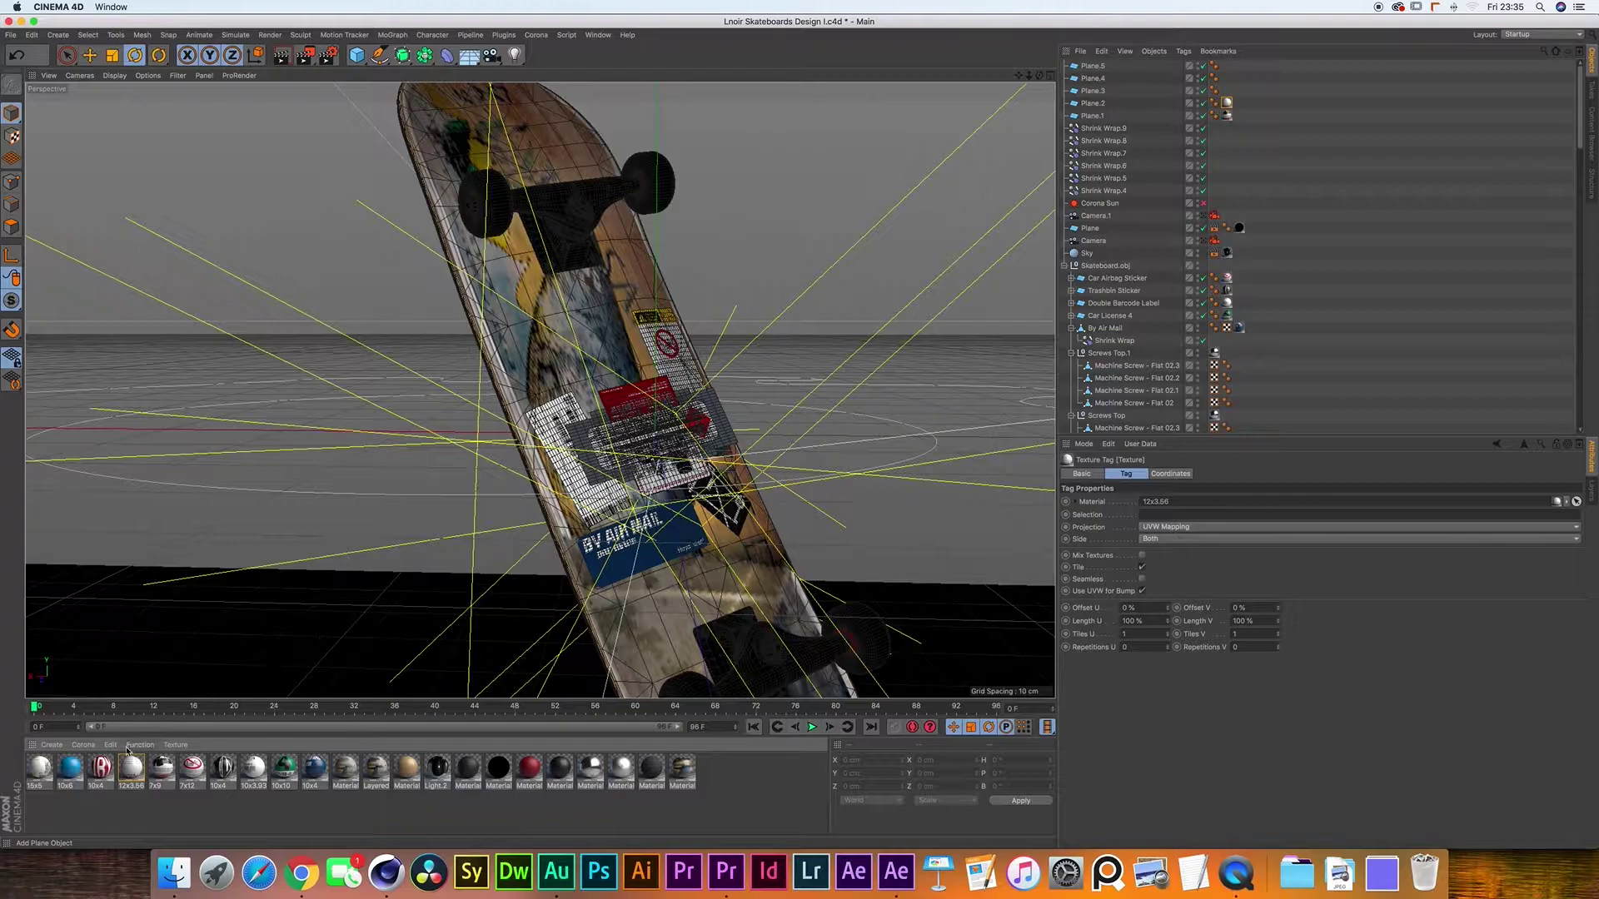
left_click_drag(106, 771, 1097, 91)
left_click_drag(71, 774, 1098, 79)
left_click_drag(39, 767, 1098, 66)
left_click(1323, 174)
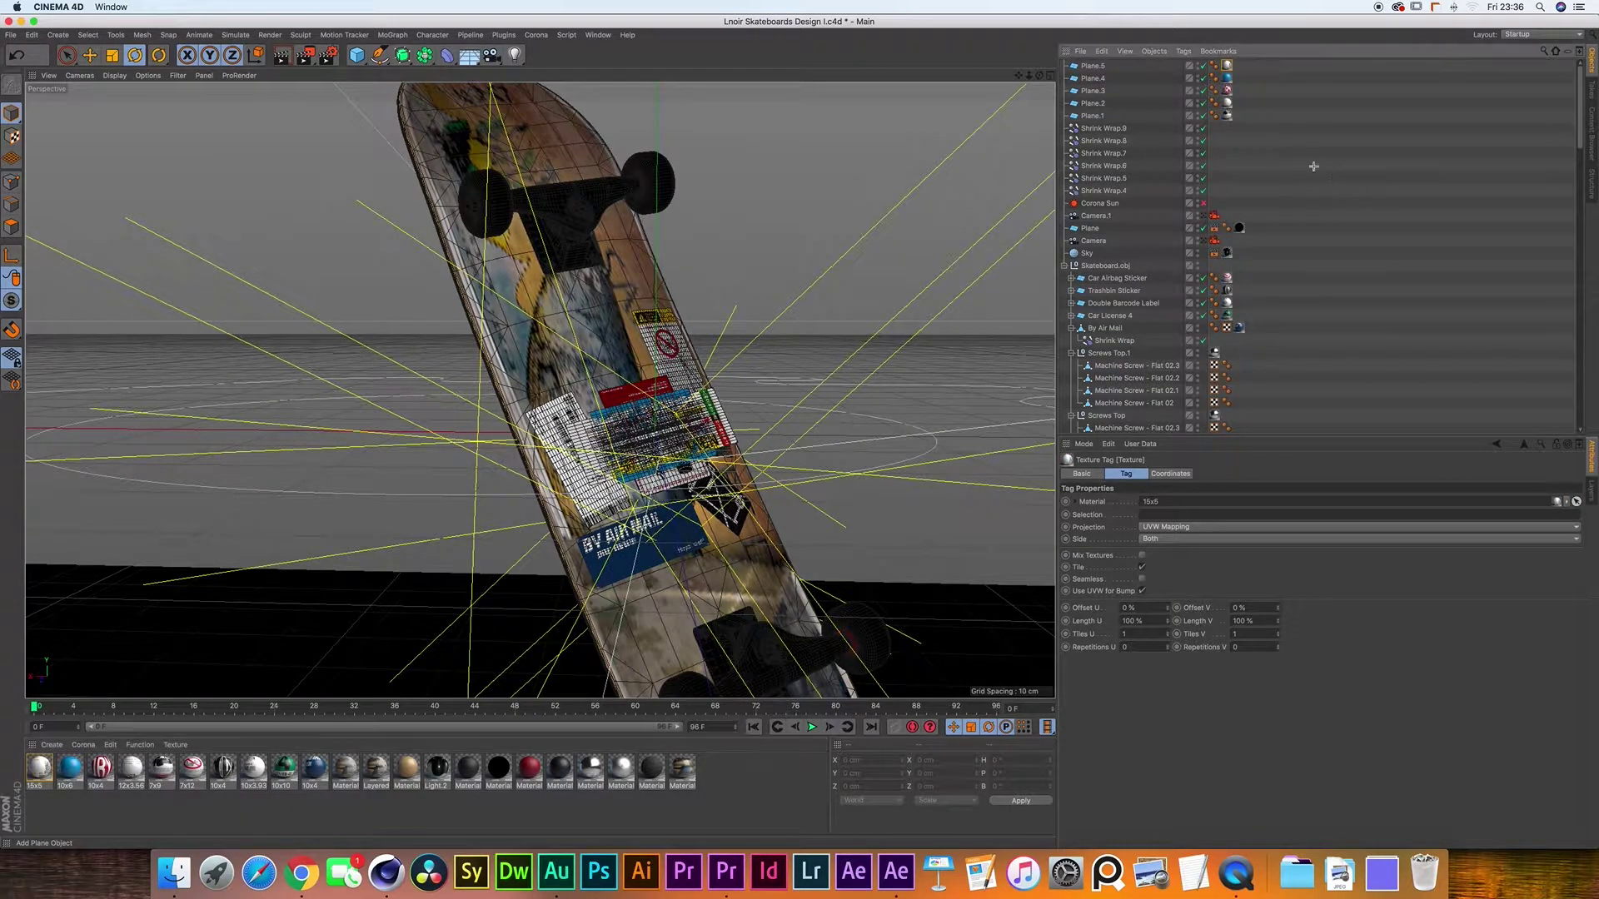
- Frame Plane.1 and parent Shrink Wrap.4 under it so the hazard sticker wraps the deck
left_click(1097, 117)
key("o")
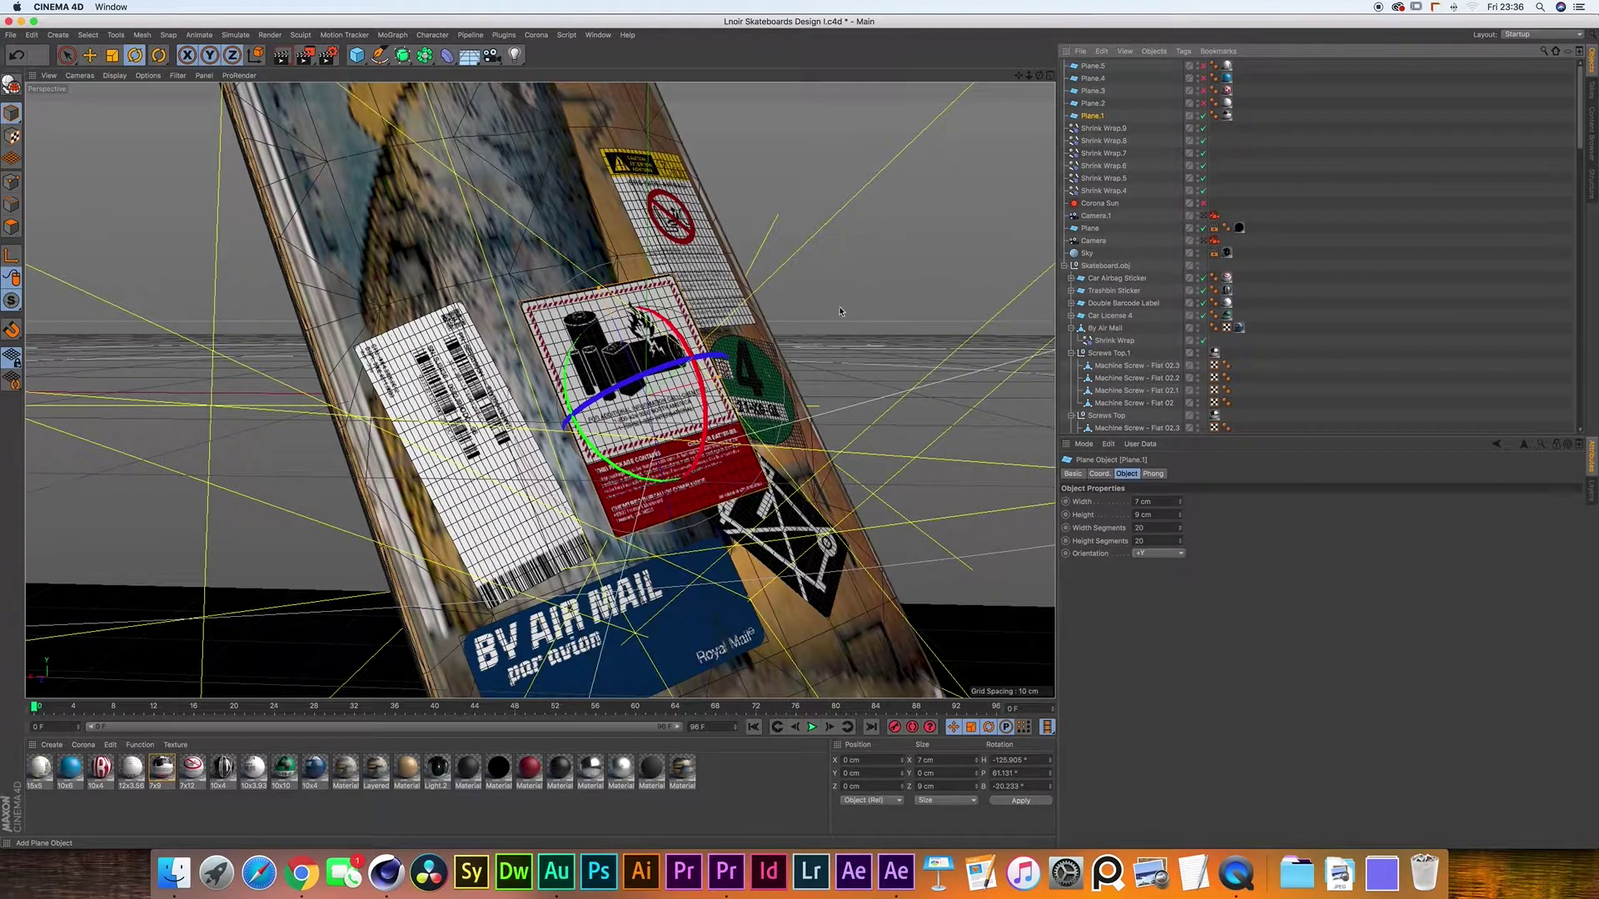
left_click(1107, 191)
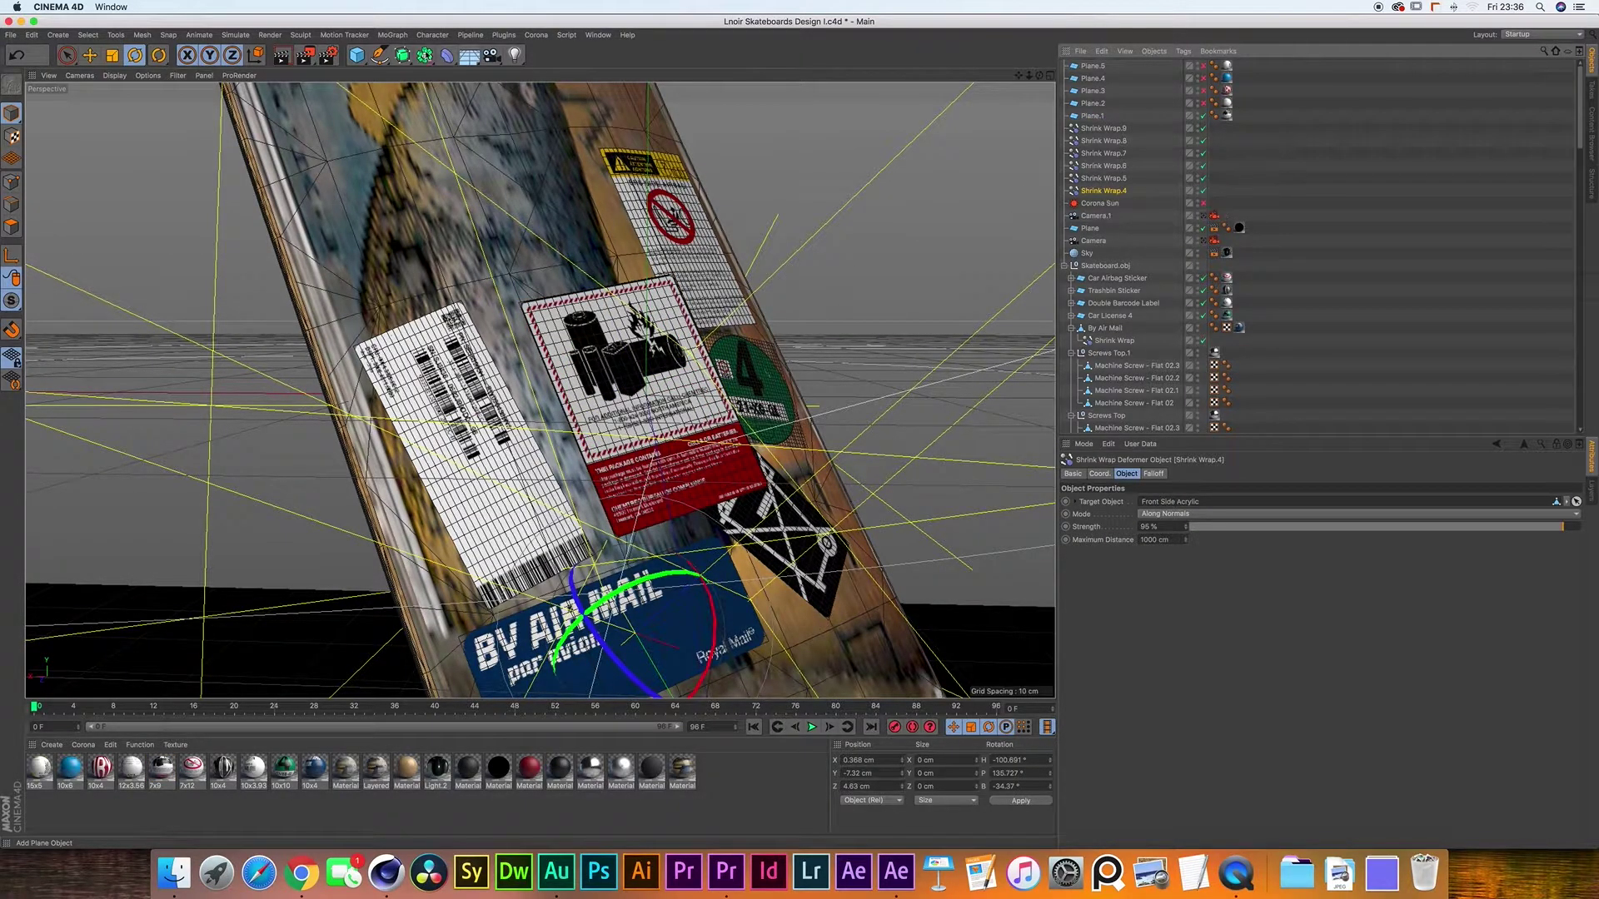
left_click(446, 57)
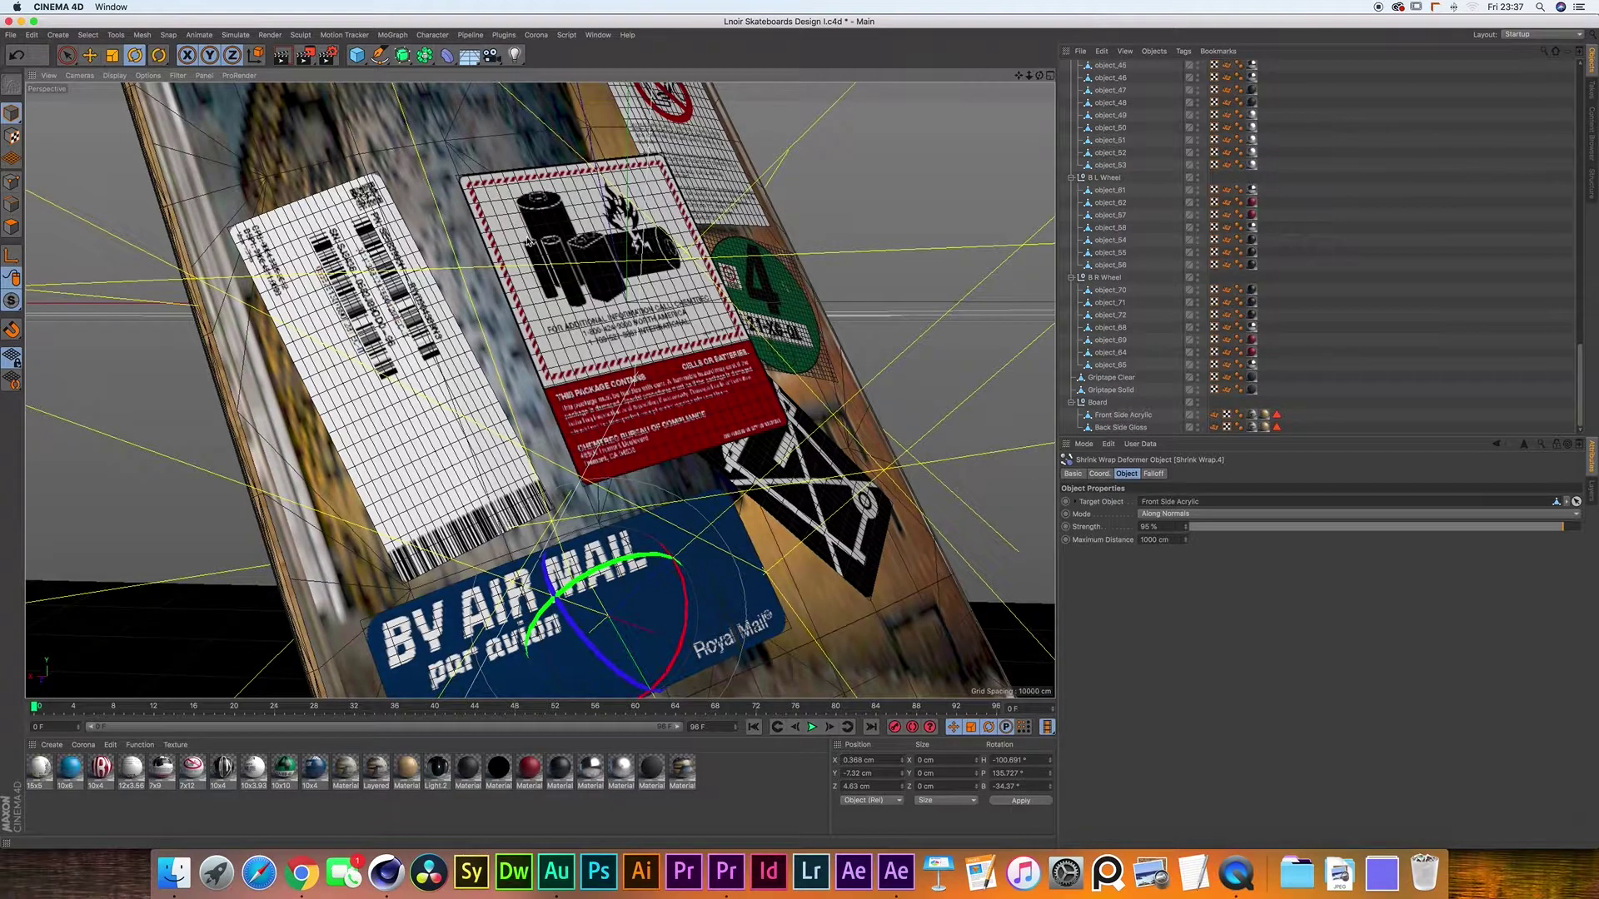
scroll(1099, 195, "up", 15)
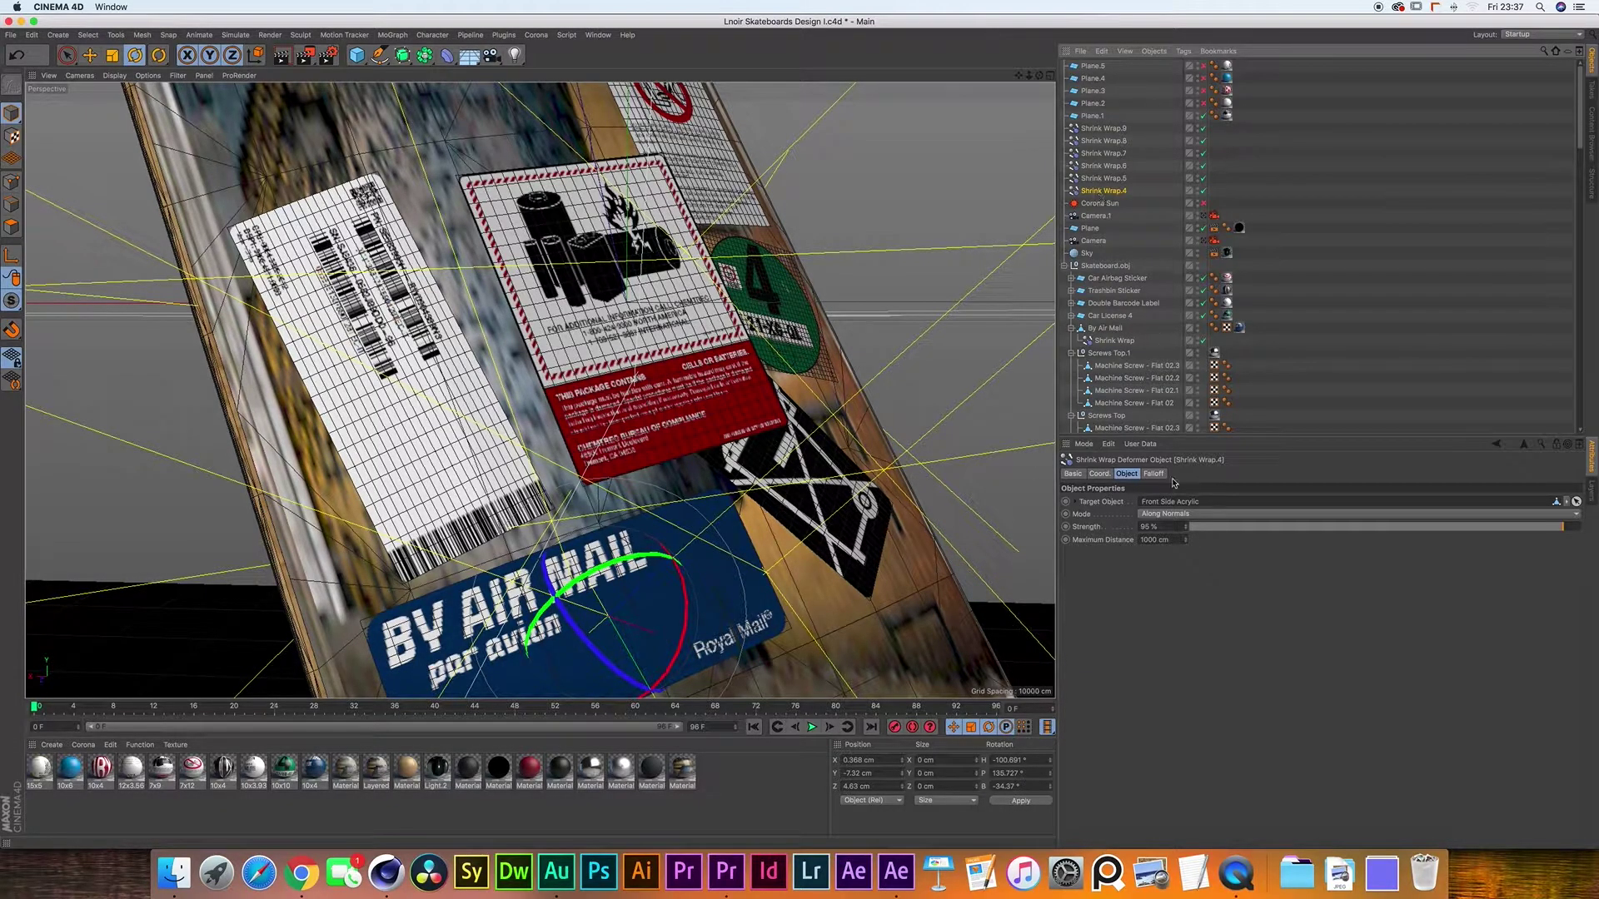
scroll(1116, 375, "down", 15)
left_click(1123, 415)
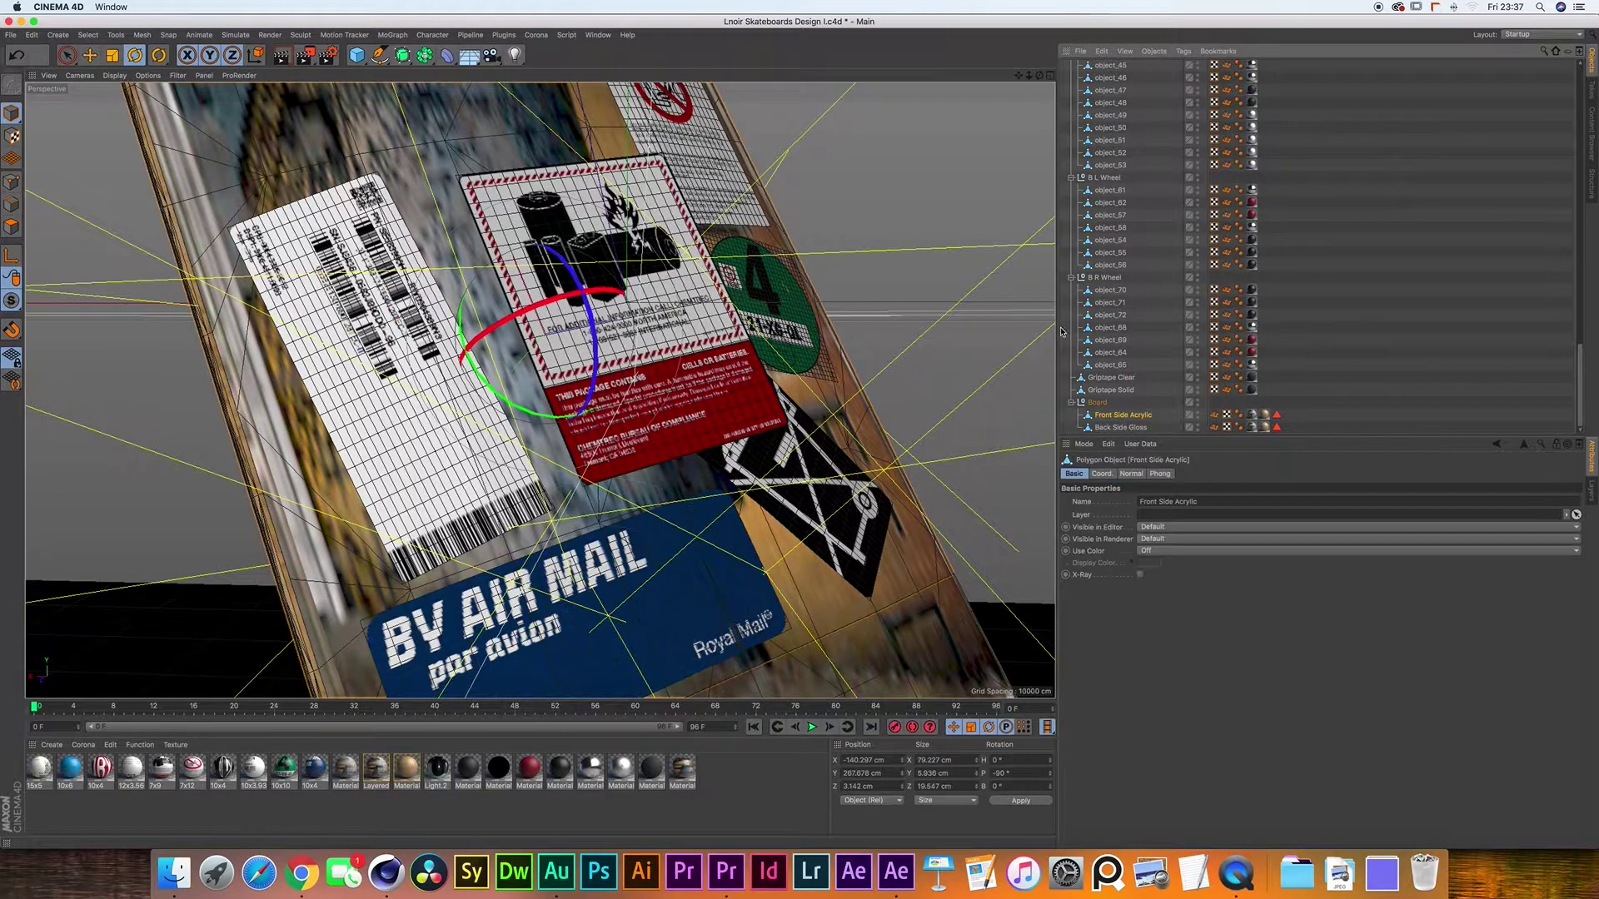
scroll(1112, 233, "up", 15)
left_click(1094, 191)
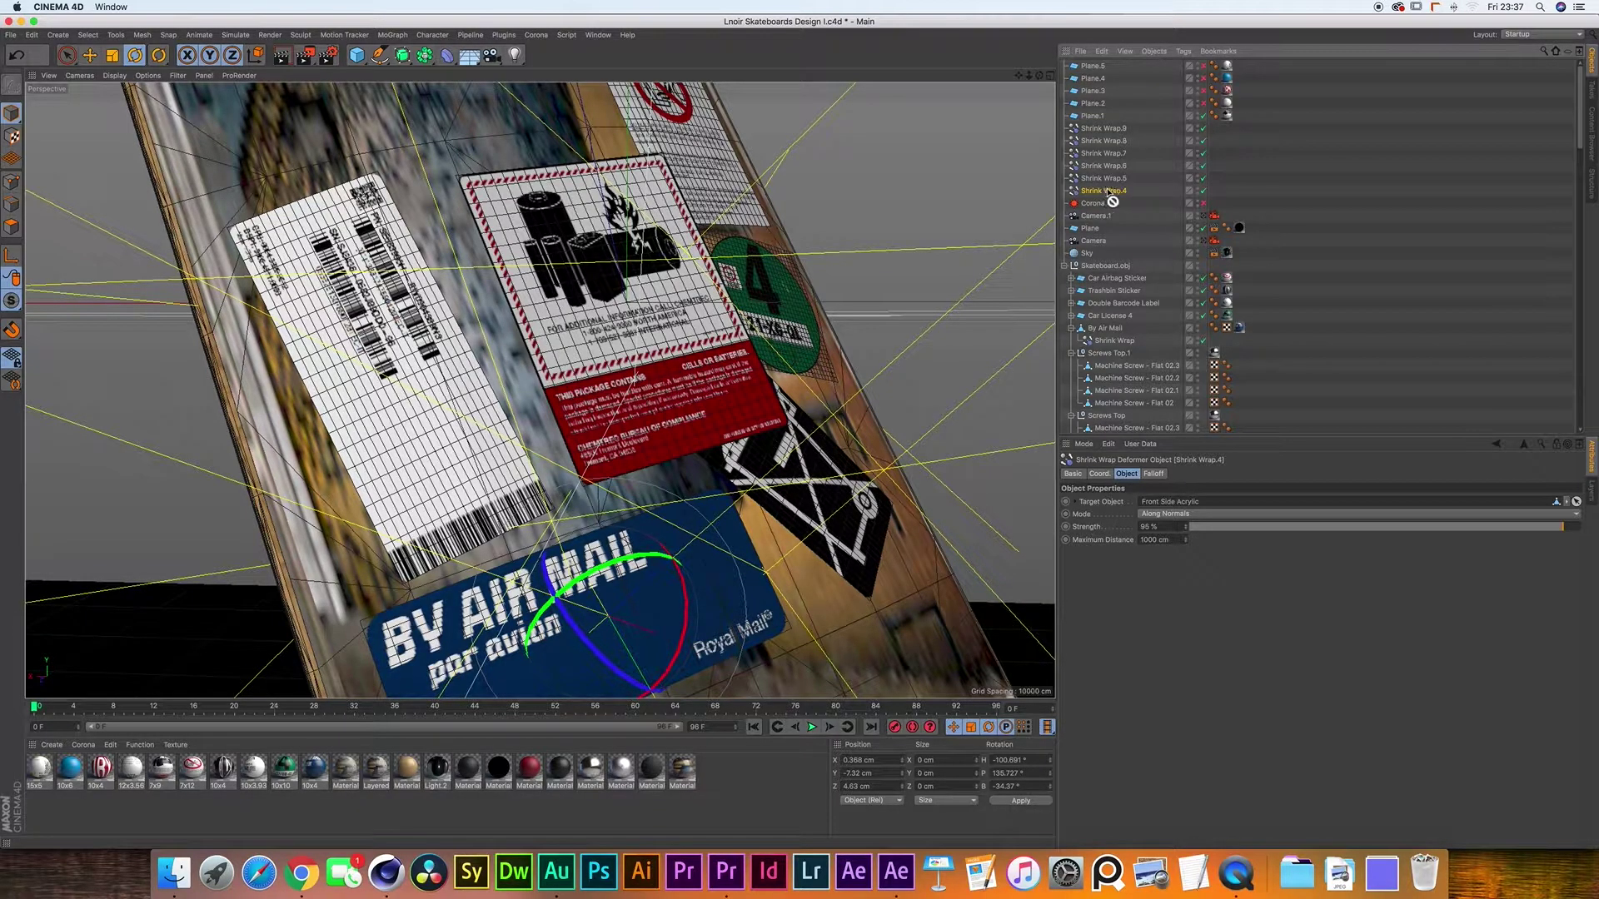
left_click_drag(1101, 195, 1094, 116)
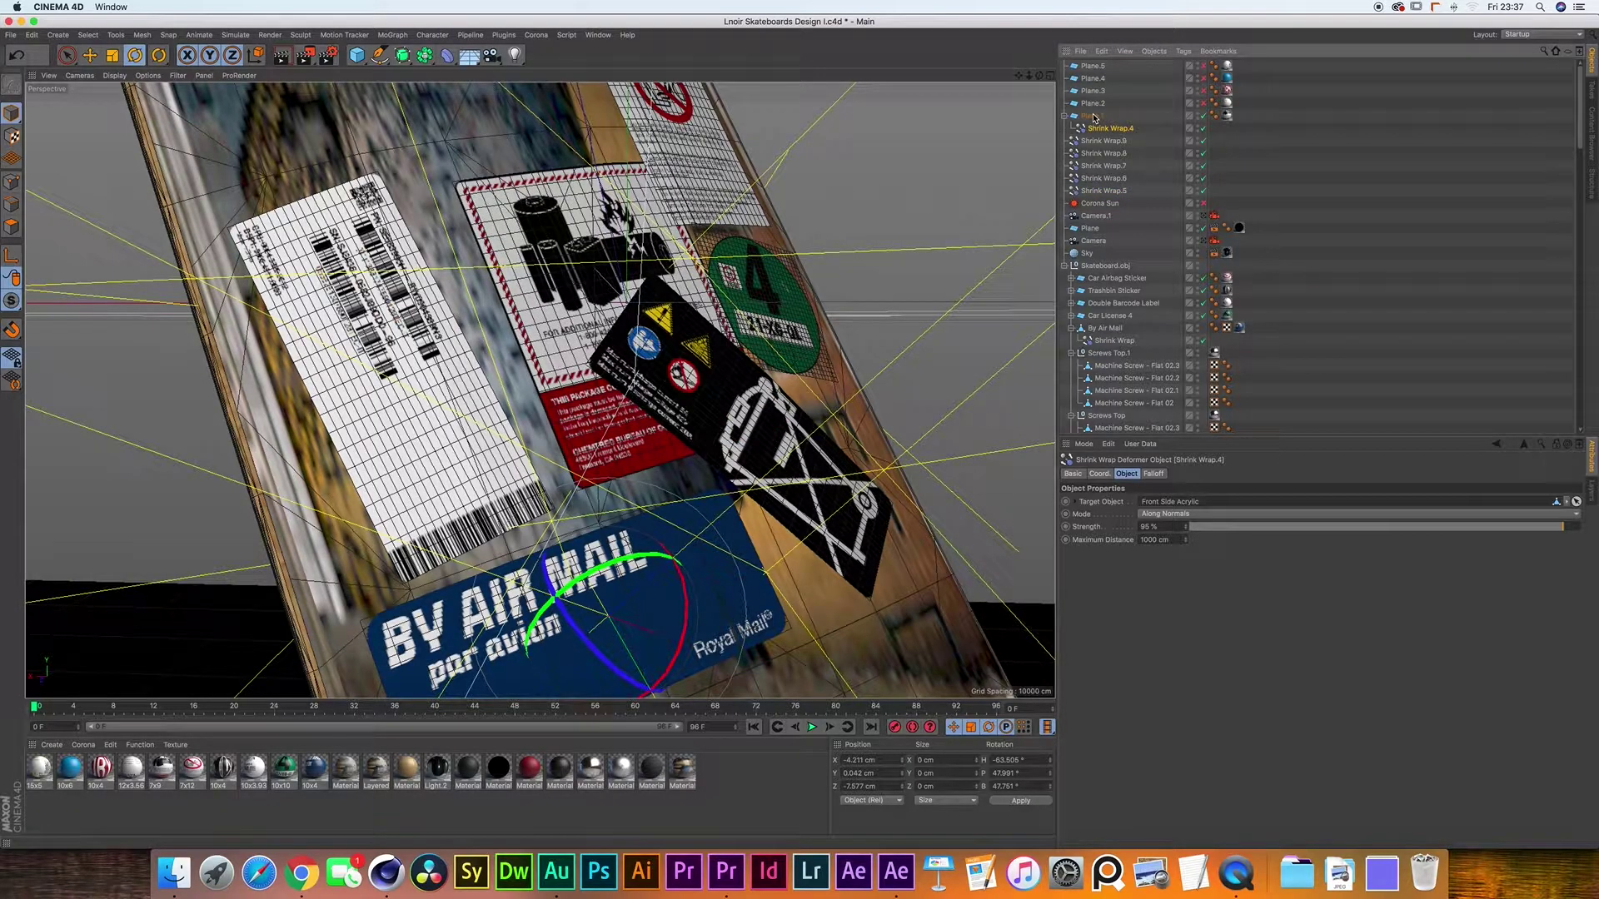
left_click_drag(1037, 77, 946, 112)
left_click(595, 273)
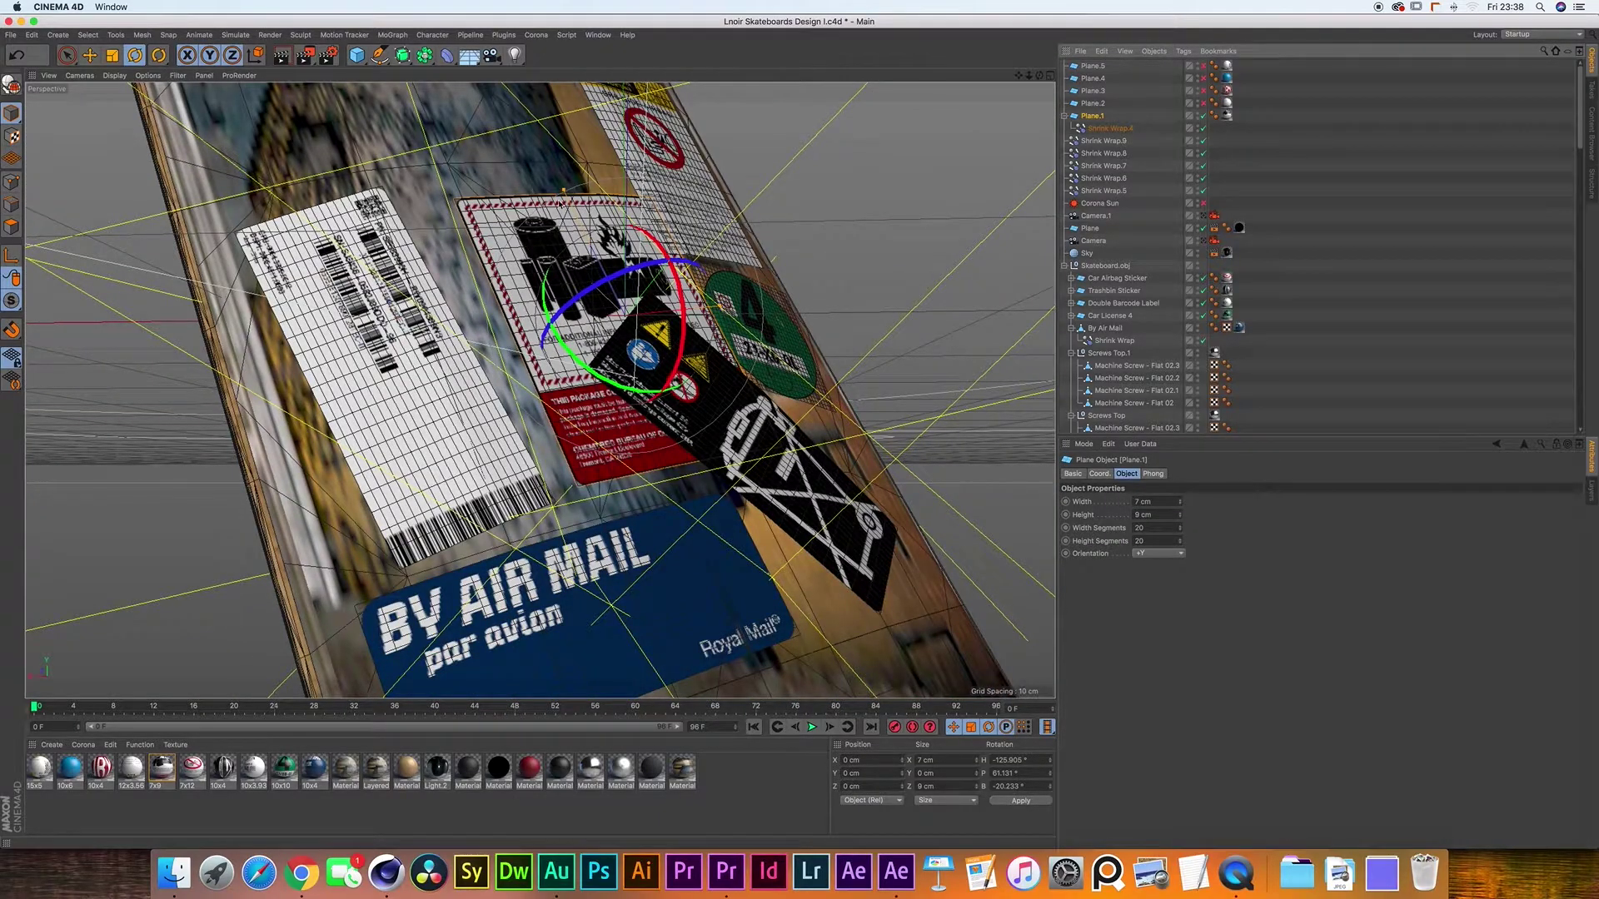
- Move the battery-warning sticker up the deck and tilt it to lie along the board
left_click(90, 55)
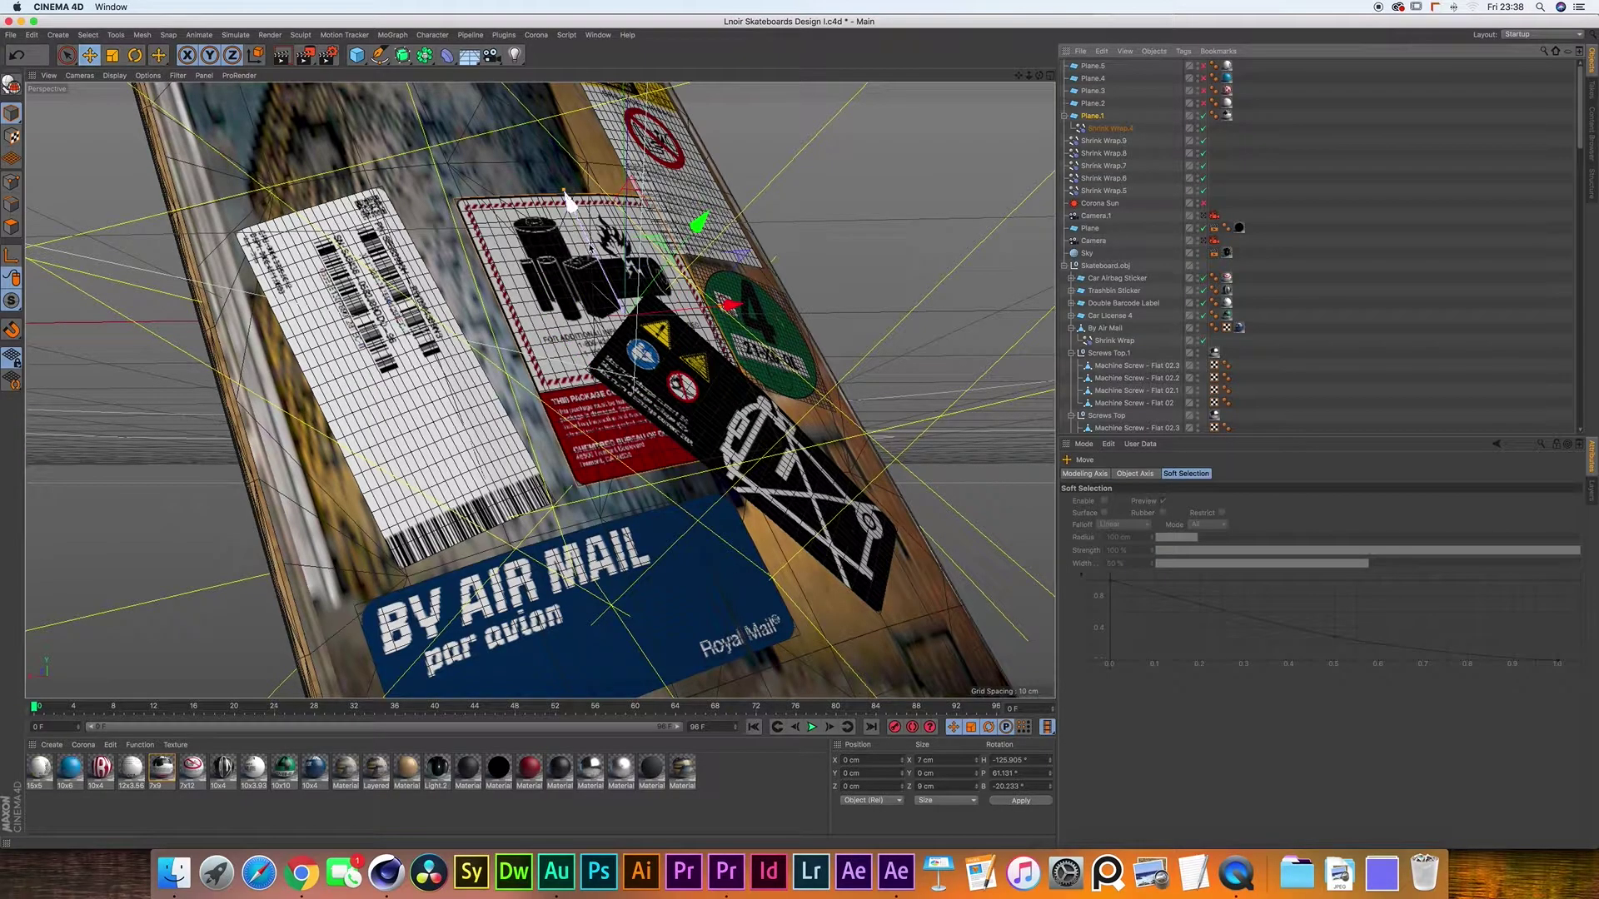
left_click_drag(569, 203, 632, 173)
scroll(658, 178, "down", 3)
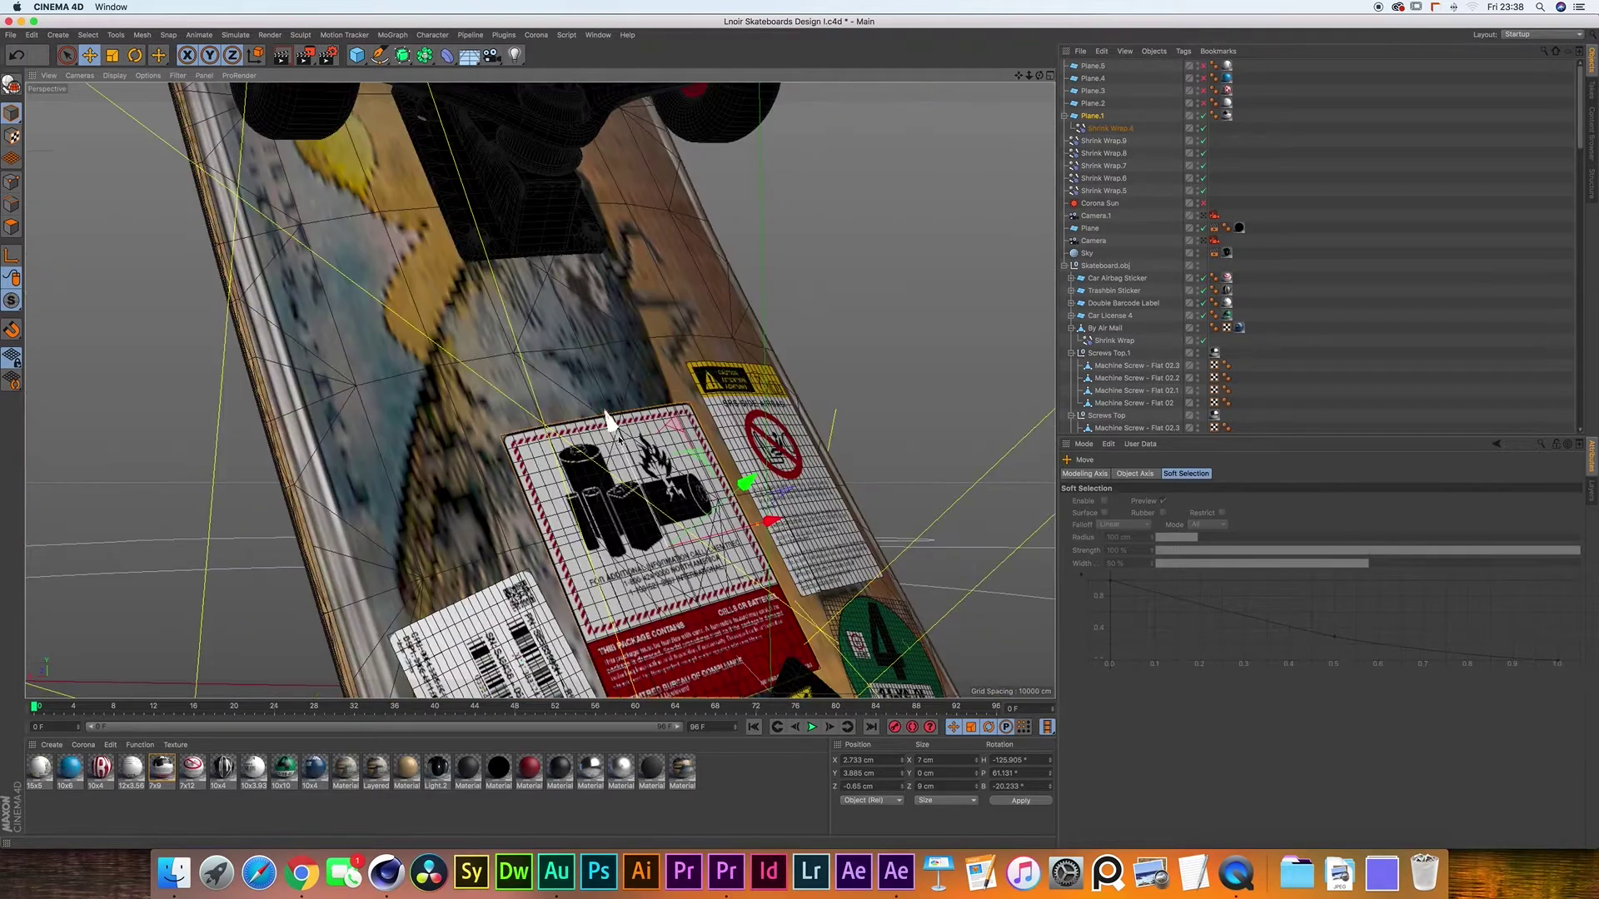
left_click_drag(614, 428, 545, 341)
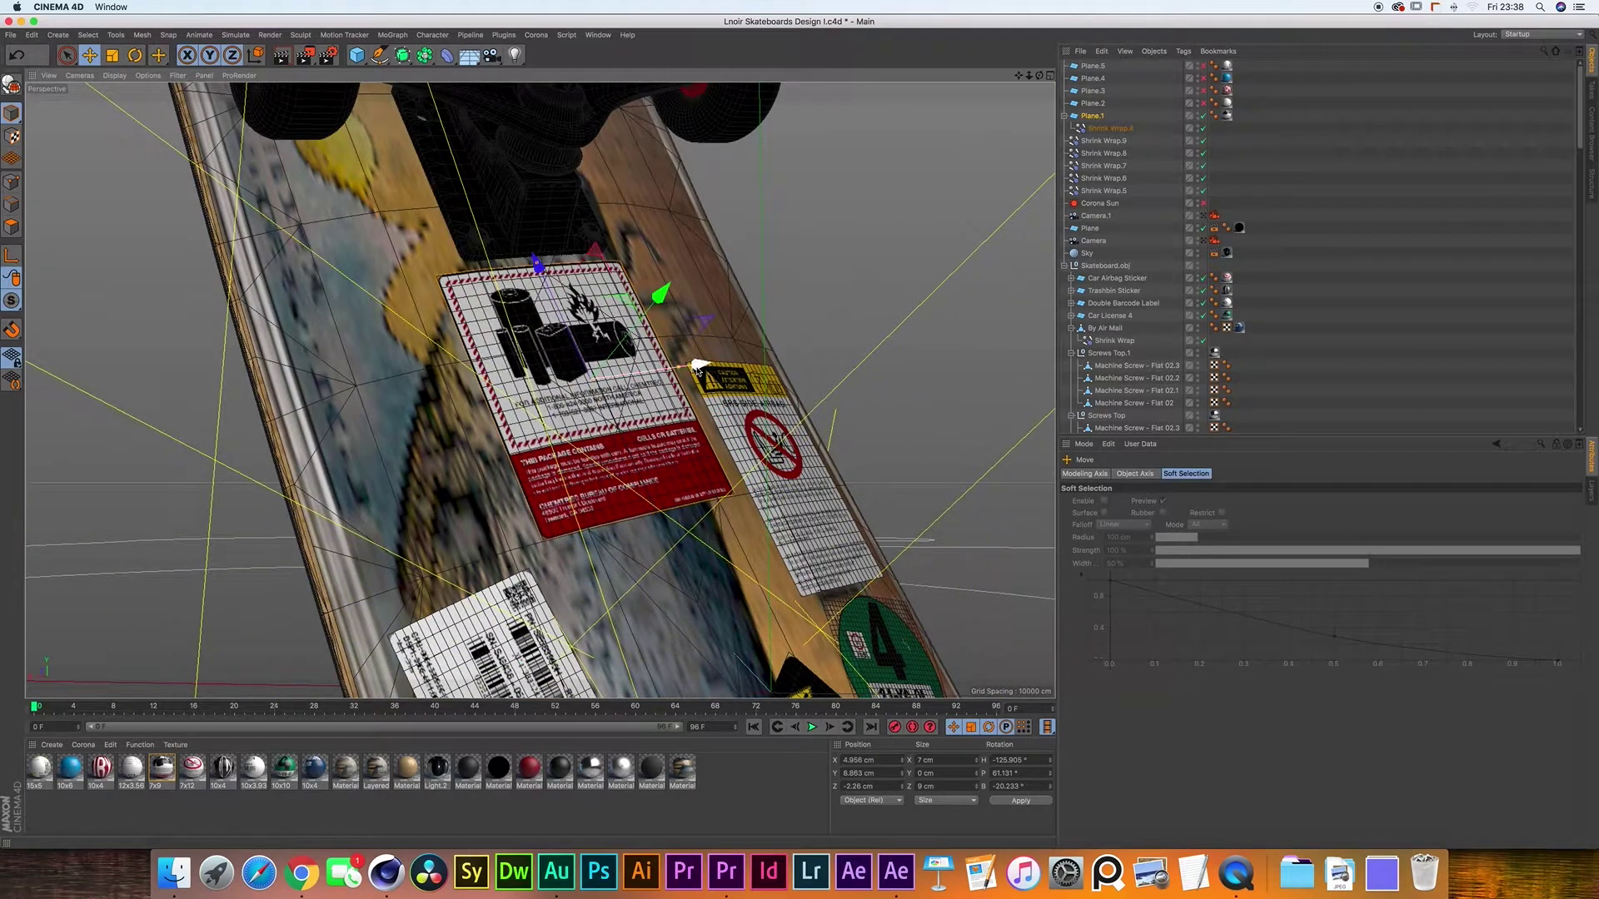
left_click_drag(701, 367, 574, 381)
key("r")
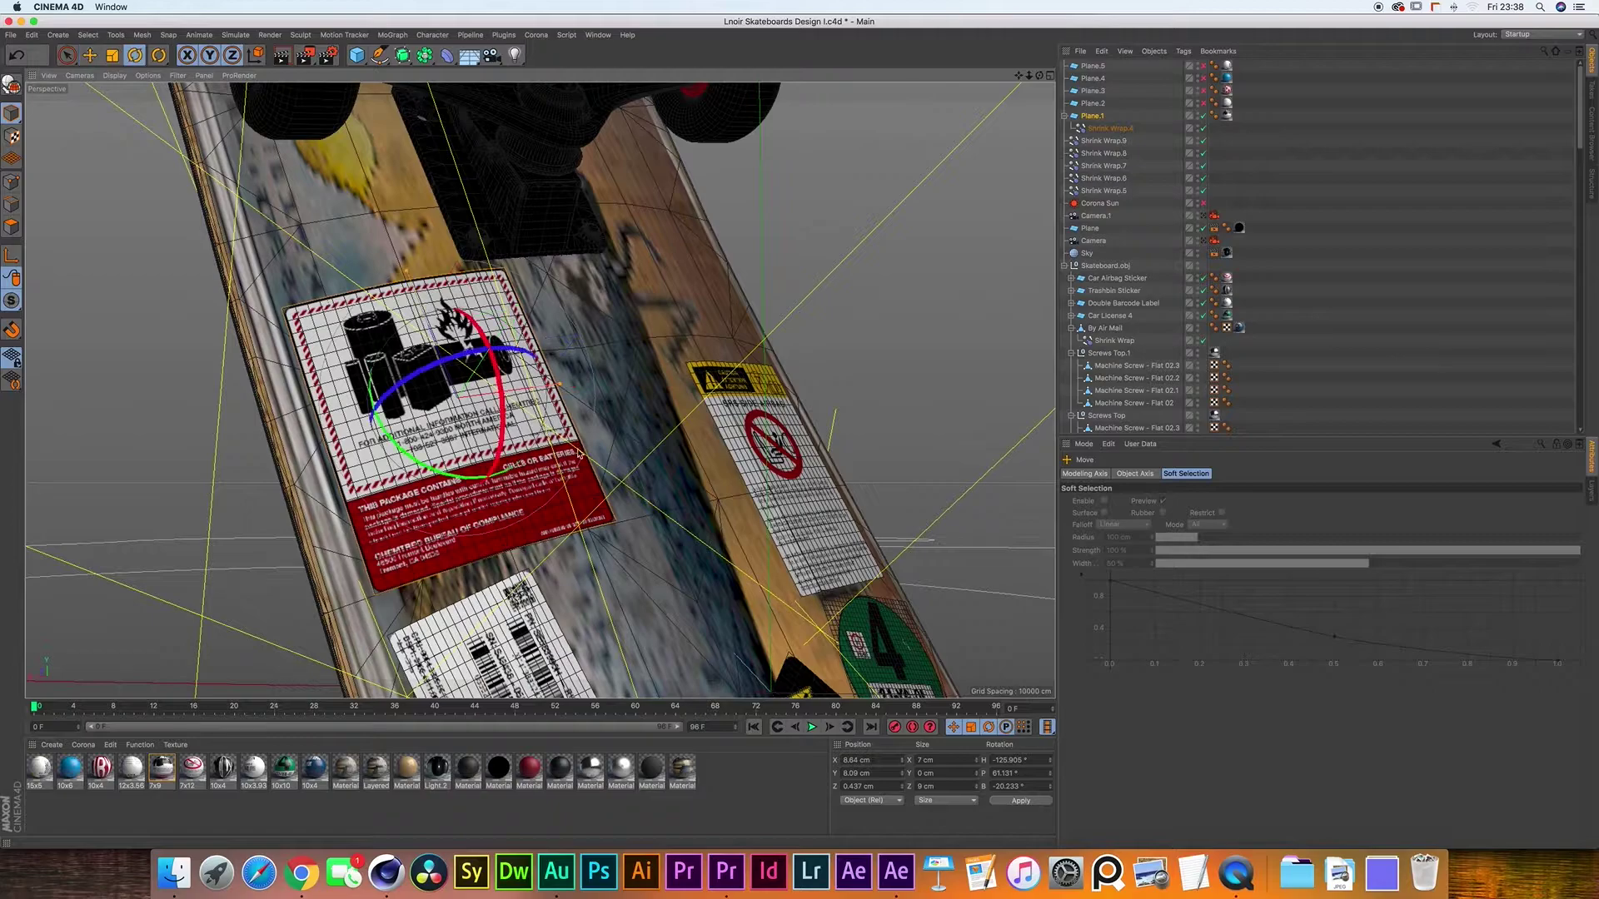
left_click_drag(468, 483, 444, 372)
key("e")
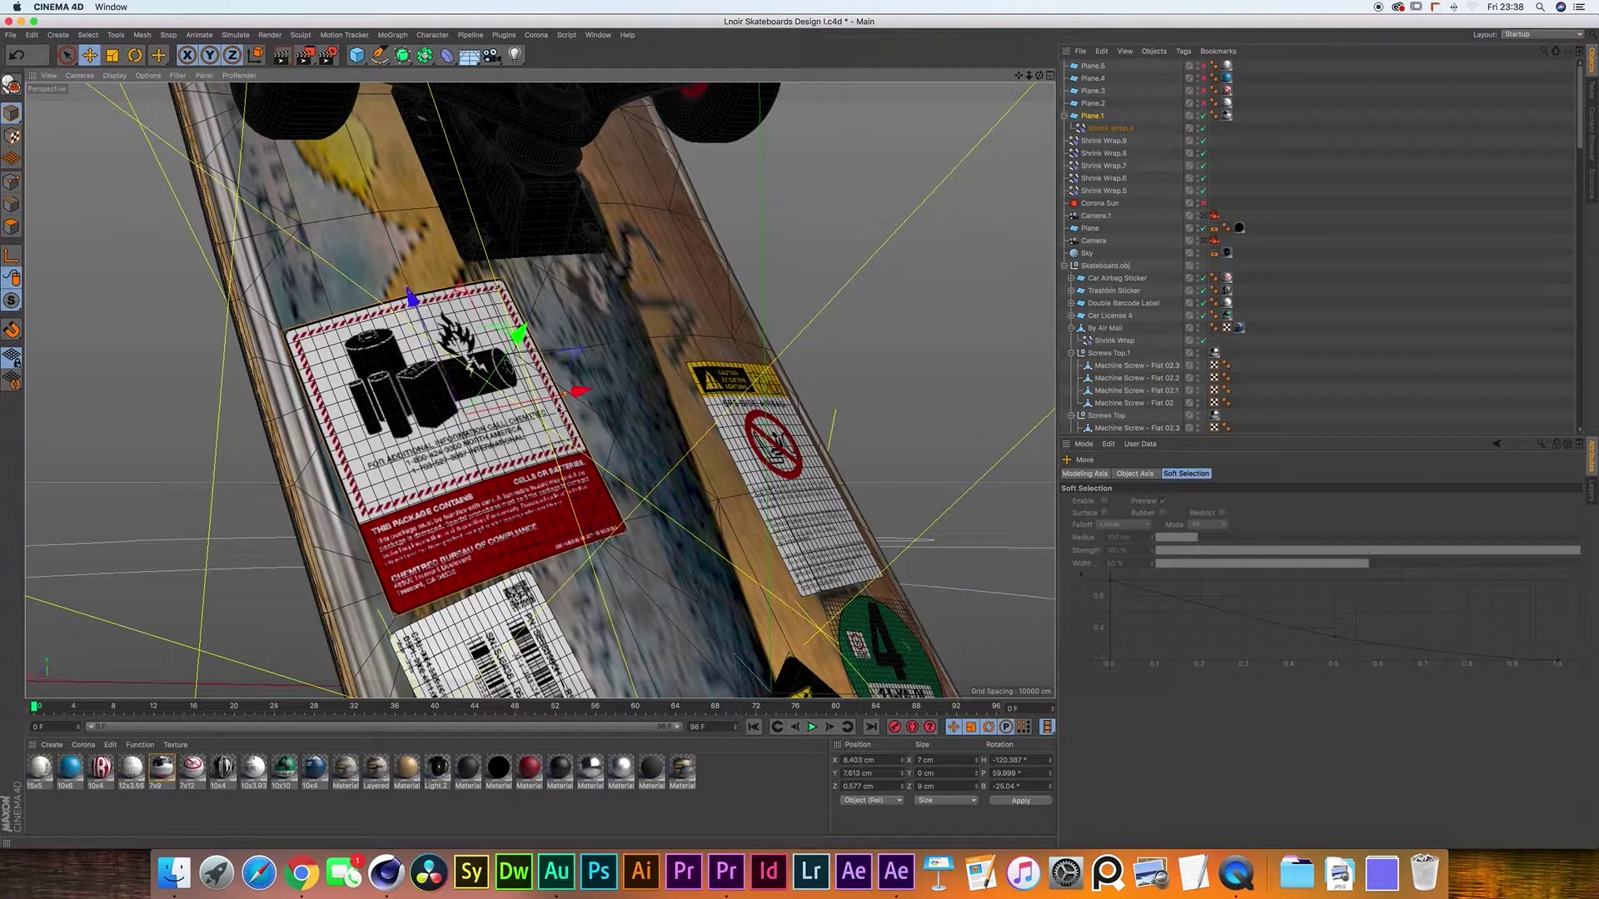
left_click_drag(560, 409, 534, 400)
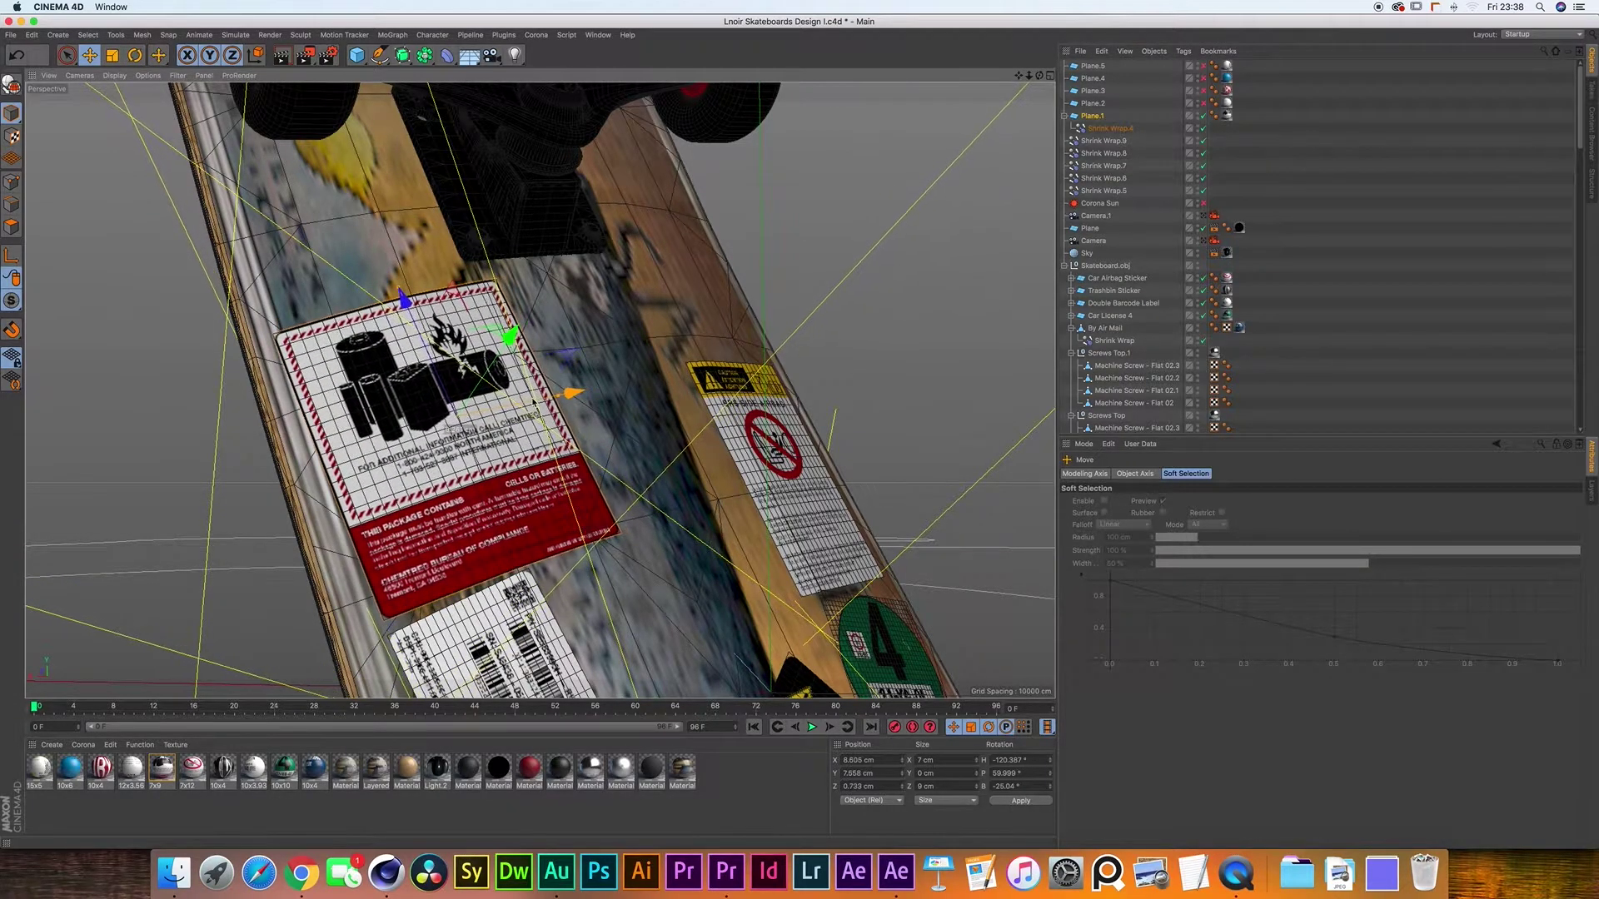
left_click(1203, 241)
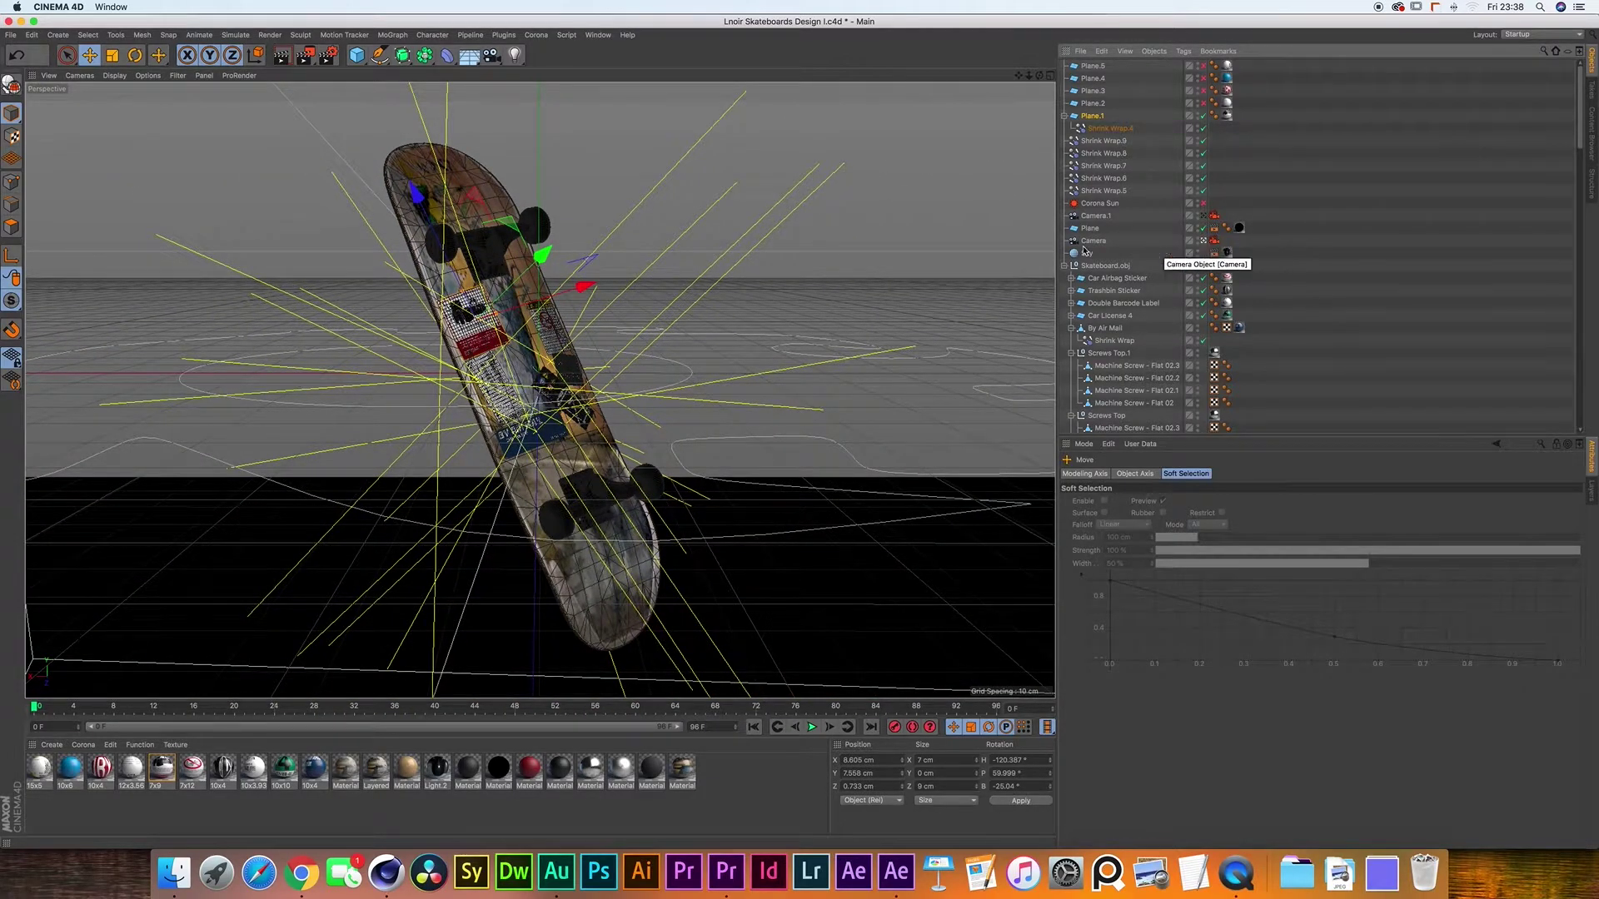
- Turn the sticker to a new heading and nudge it into its final spot
key("r")
left_click_drag(431, 372, 405, 242)
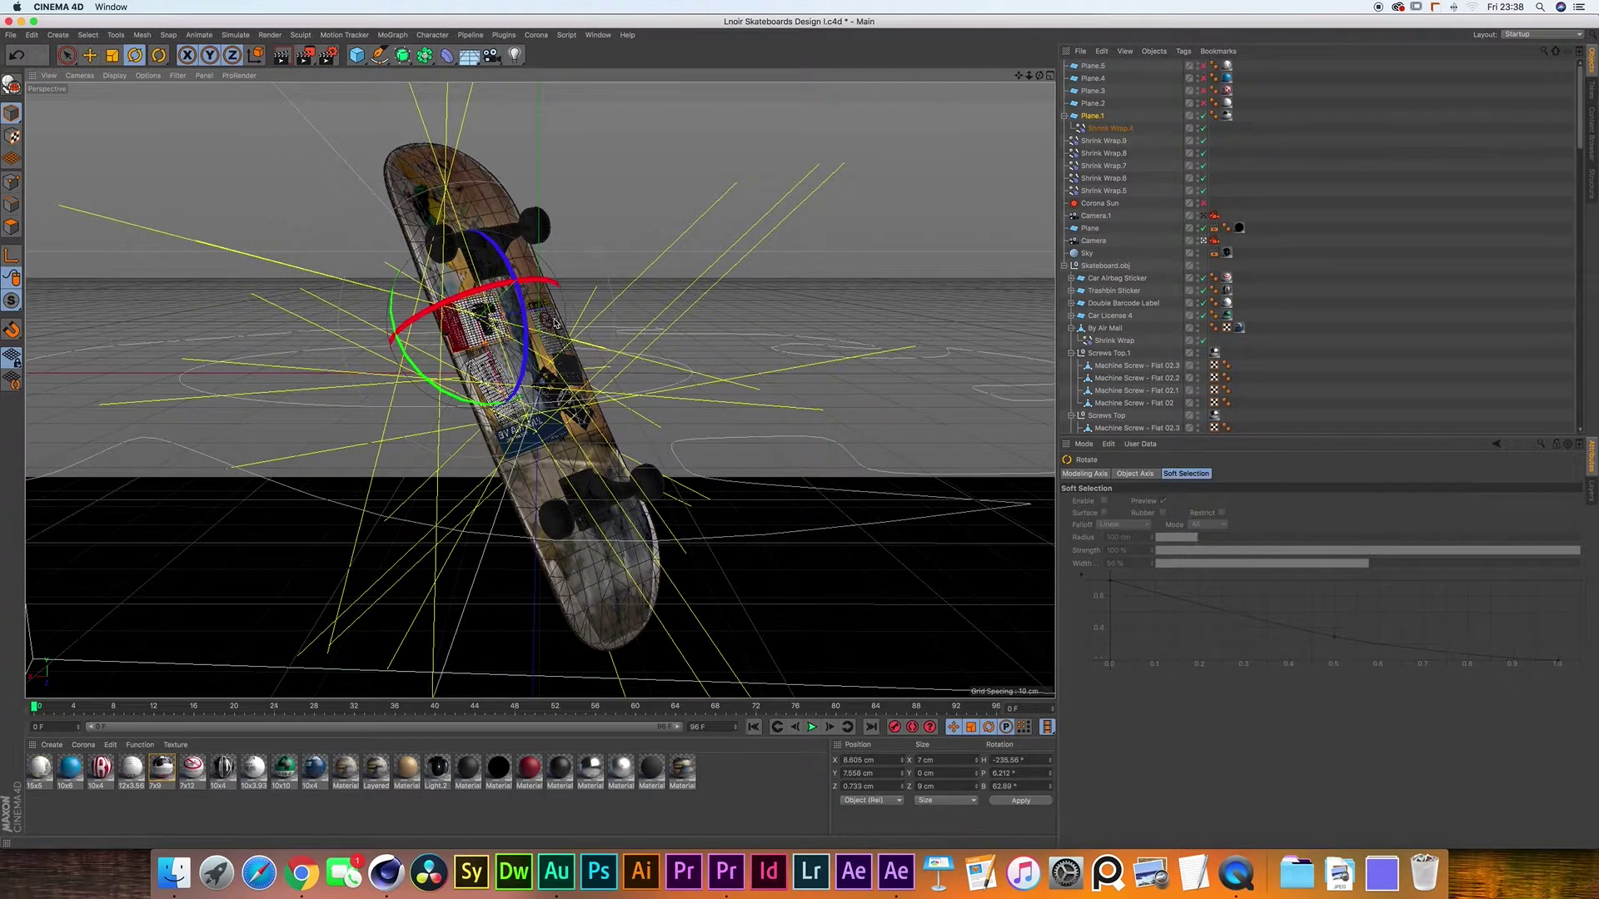
key("e")
left_click_drag(547, 313, 476, 266)
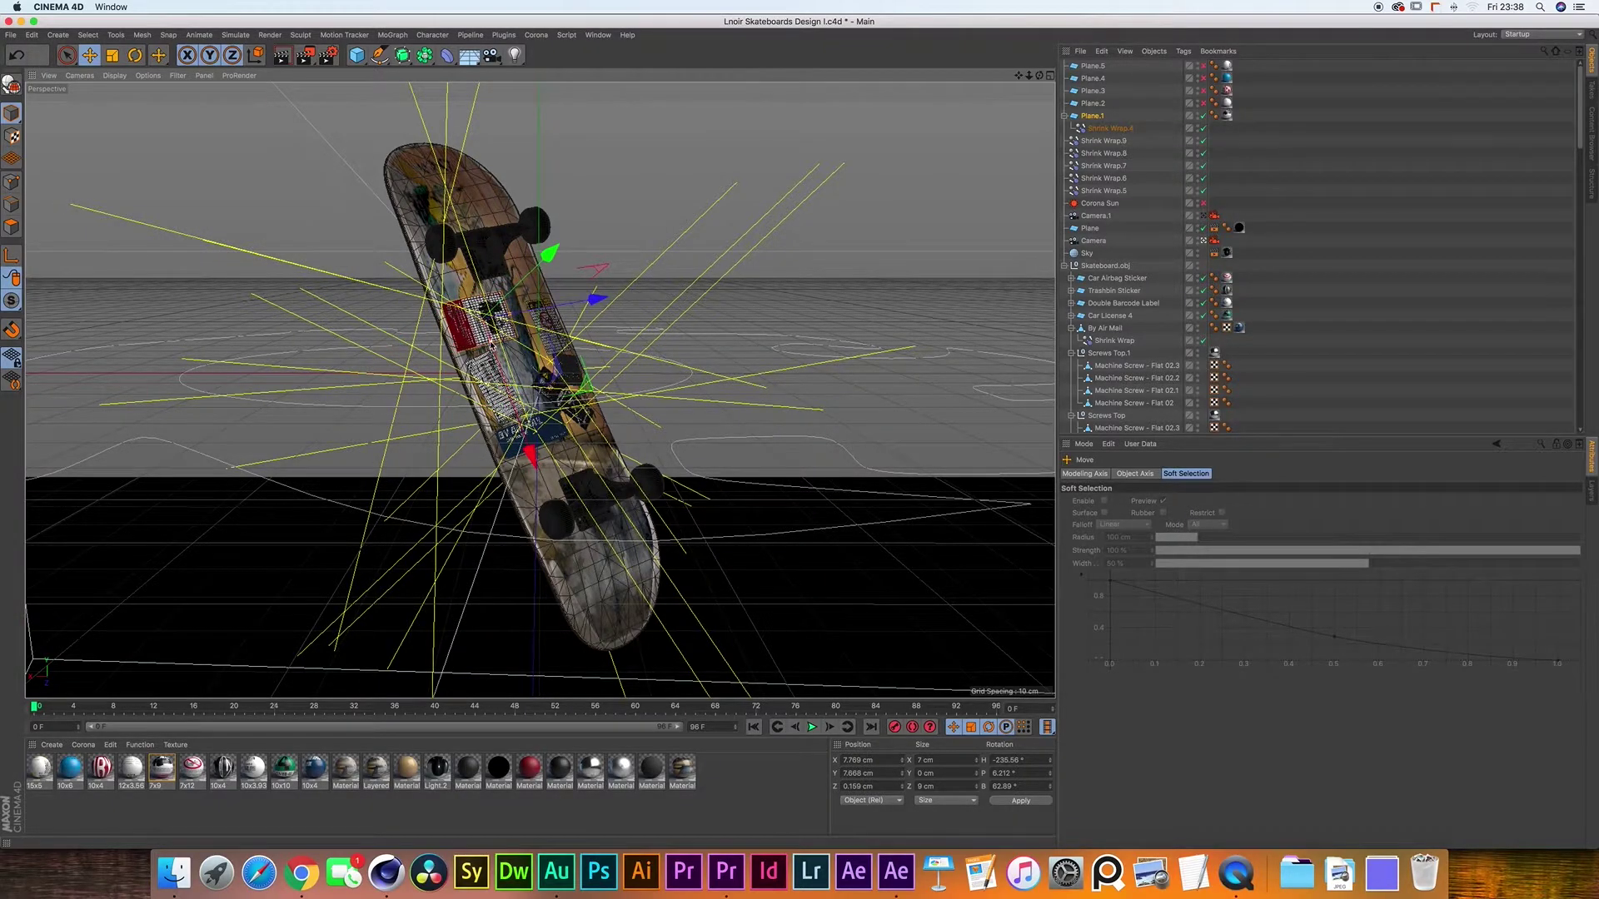
left_click_drag(491, 348, 497, 366)
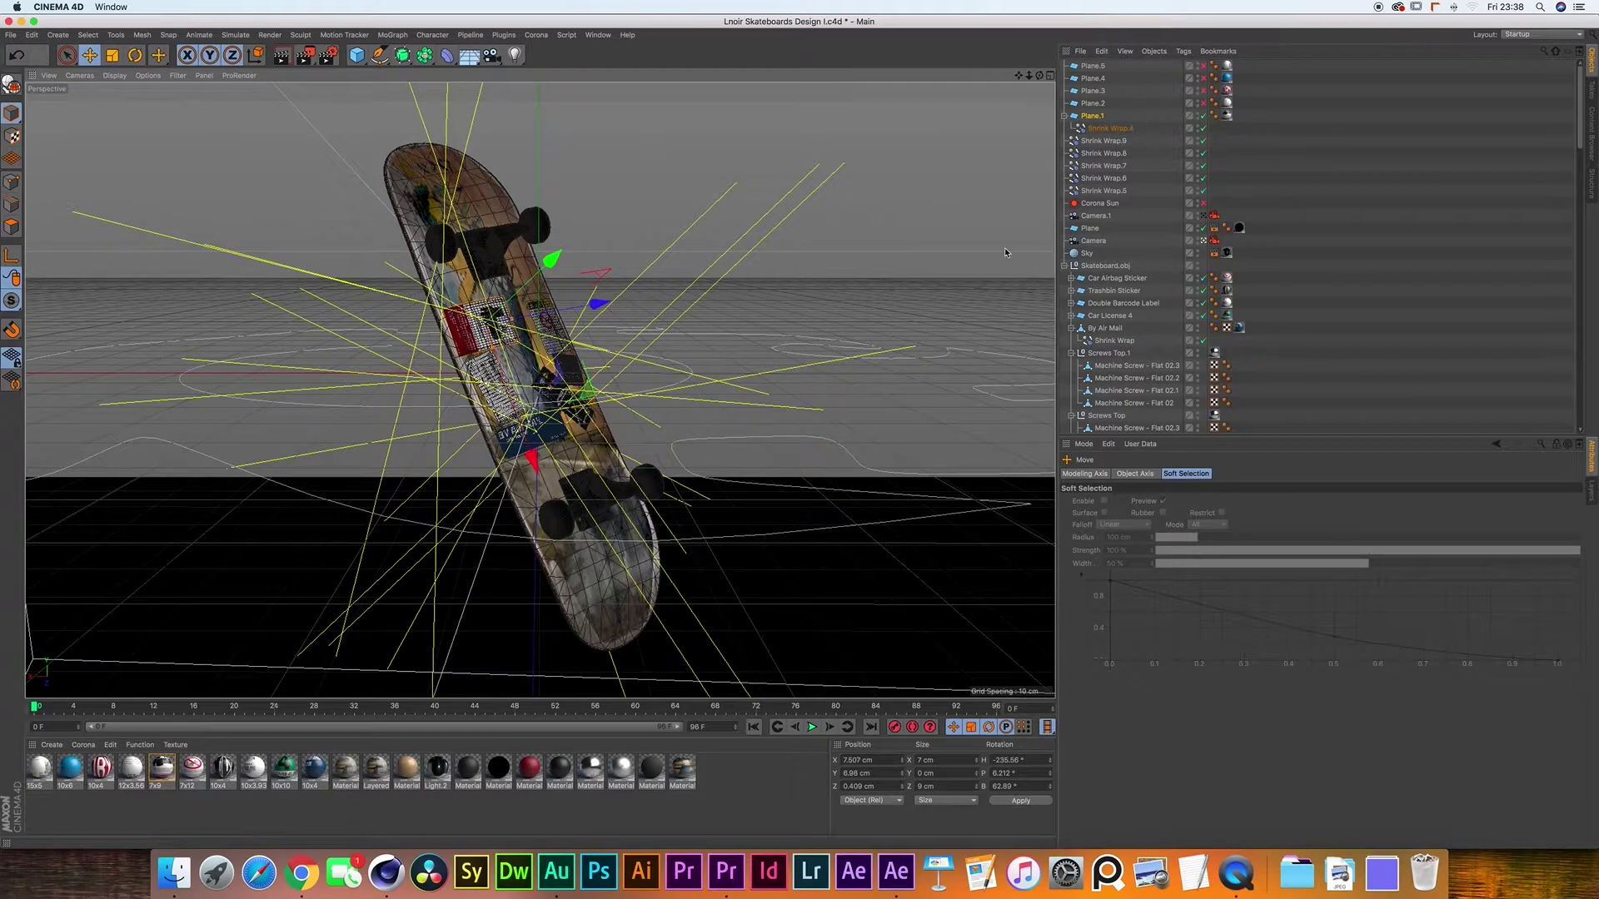
- Scale Plane.2 to about 90% and Plane.1 to 5.6 × 7.2 cm, sliding Plane.1 slightly
left_click(1093, 103)
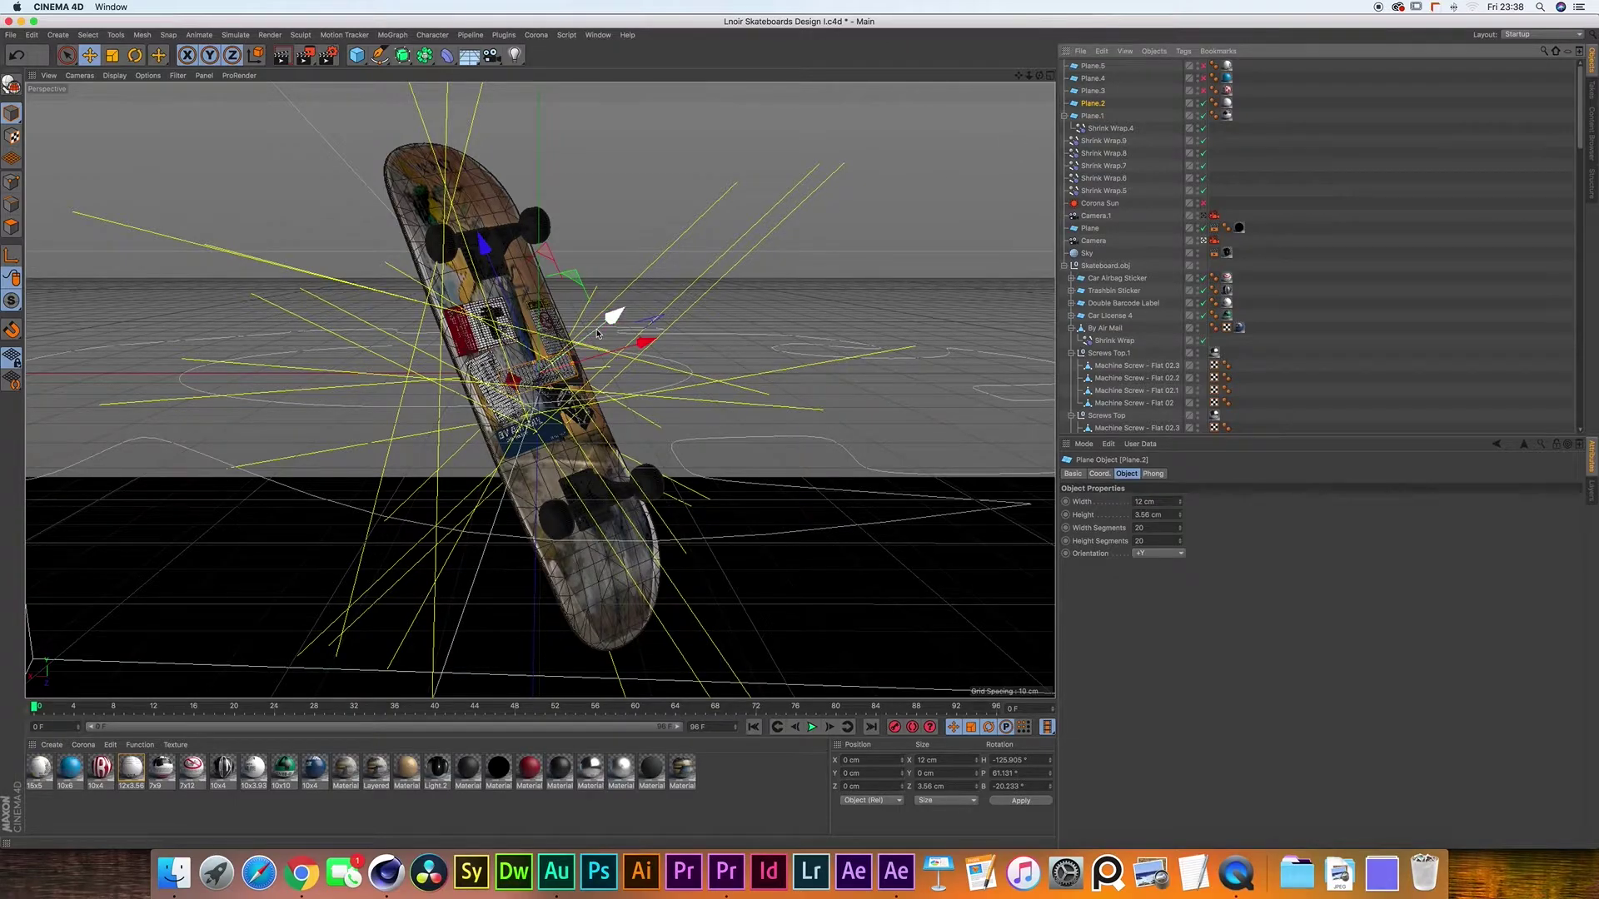
key("t")
left_click_drag(612, 316, 569, 345)
left_click(1094, 115)
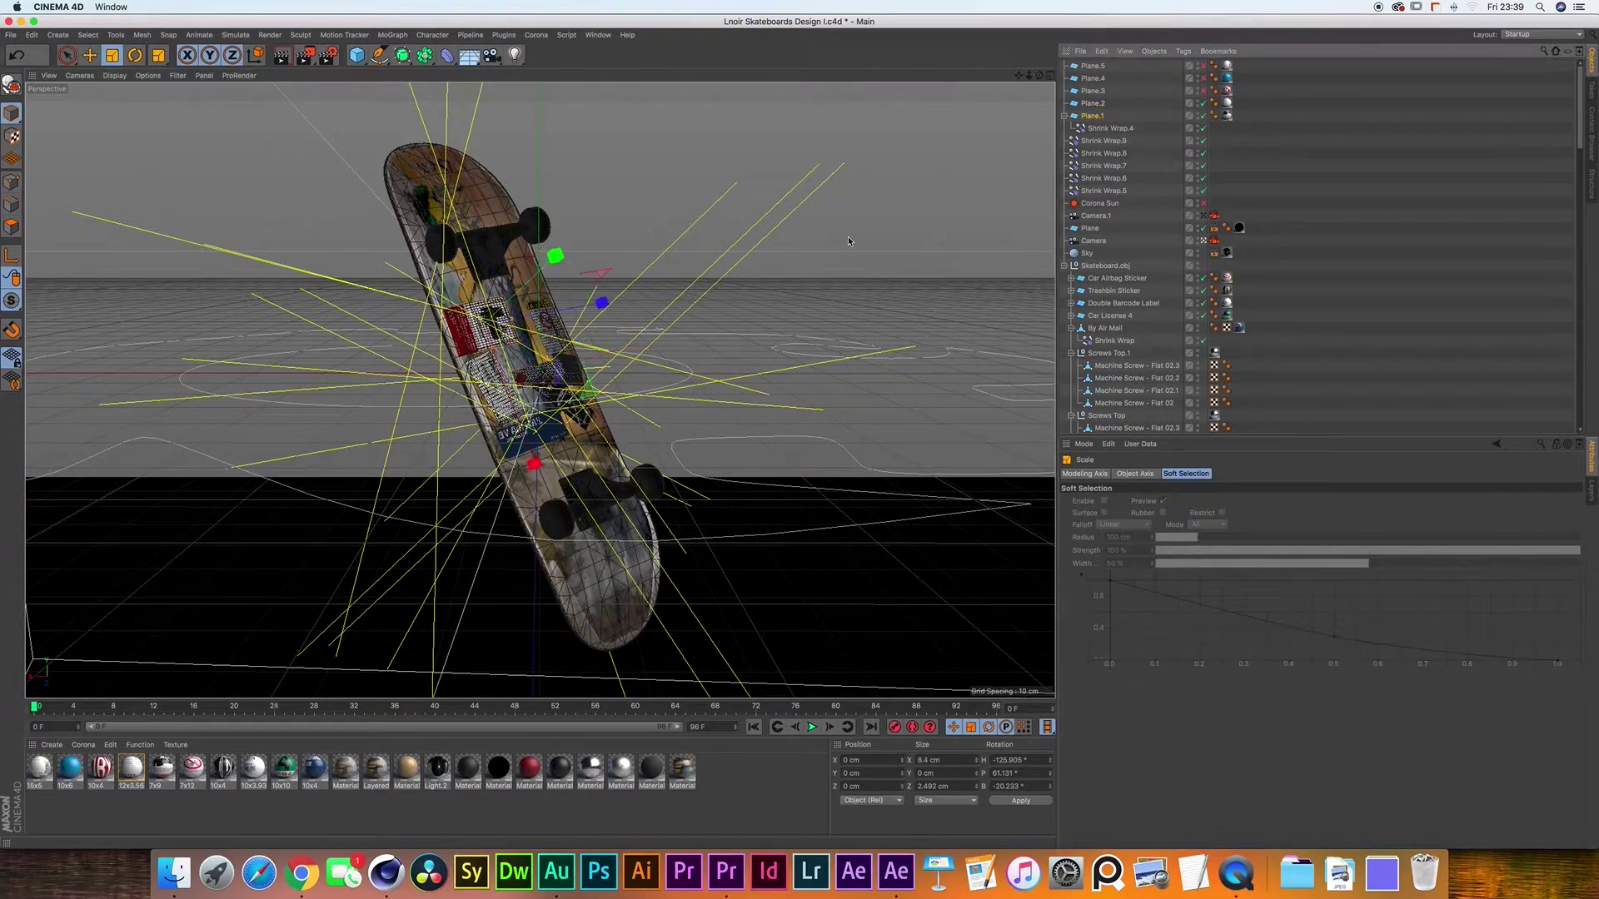
left_click_drag(650, 328, 621, 270)
key("e")
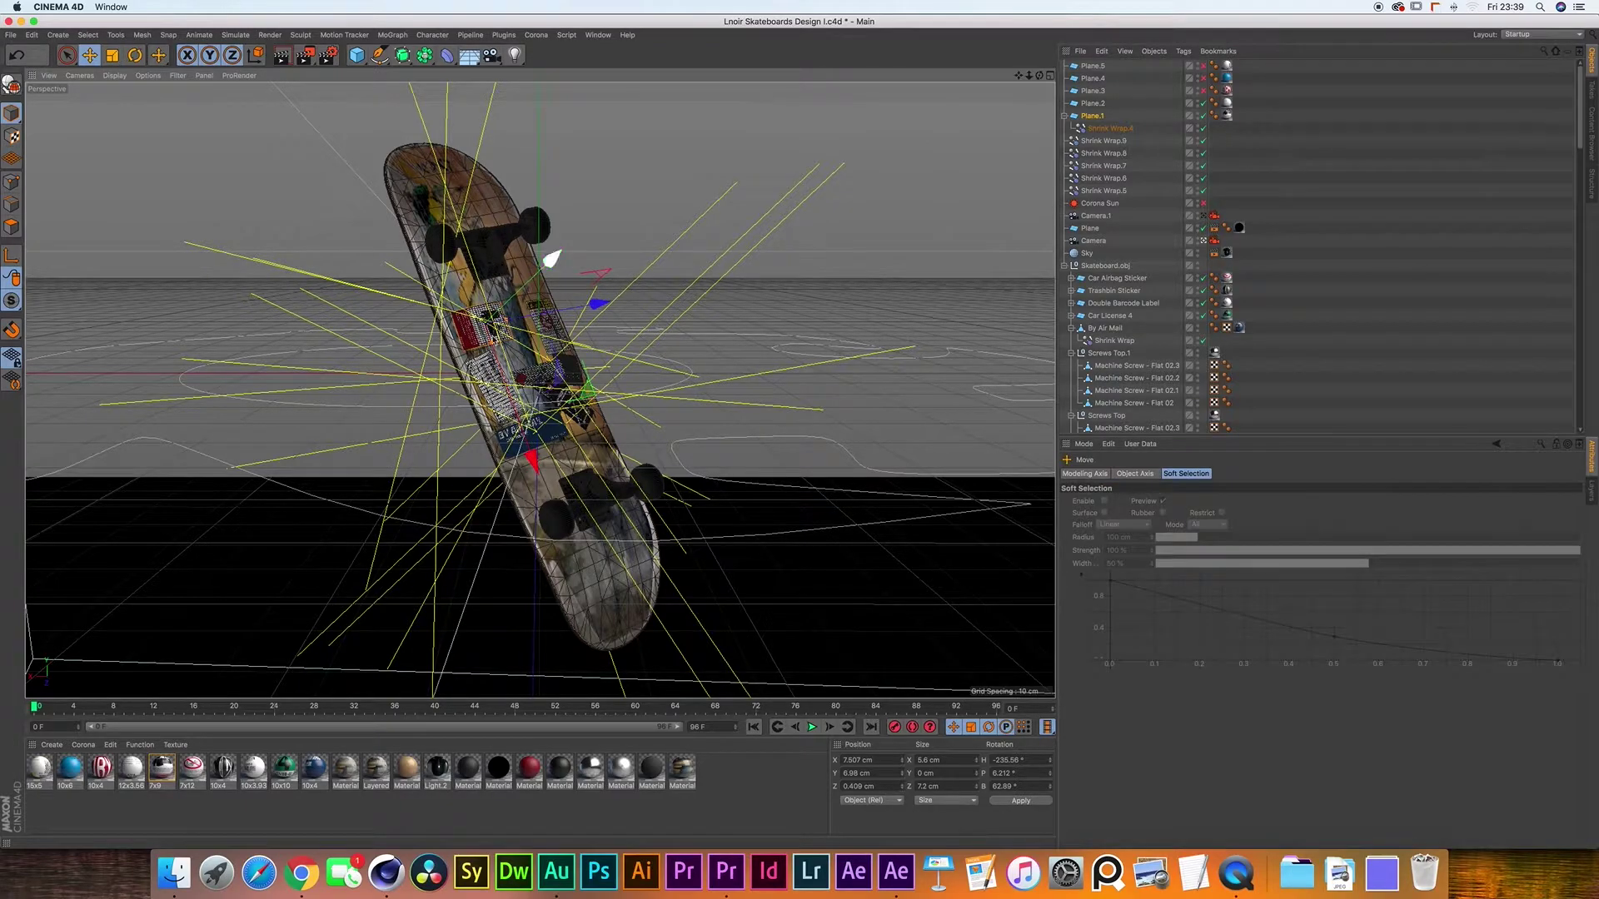
left_click_drag(534, 463, 533, 466)
- Parent Shrink Wrap.5 under Plane.2 and move that sticker up near the front truck
left_click(1093, 103)
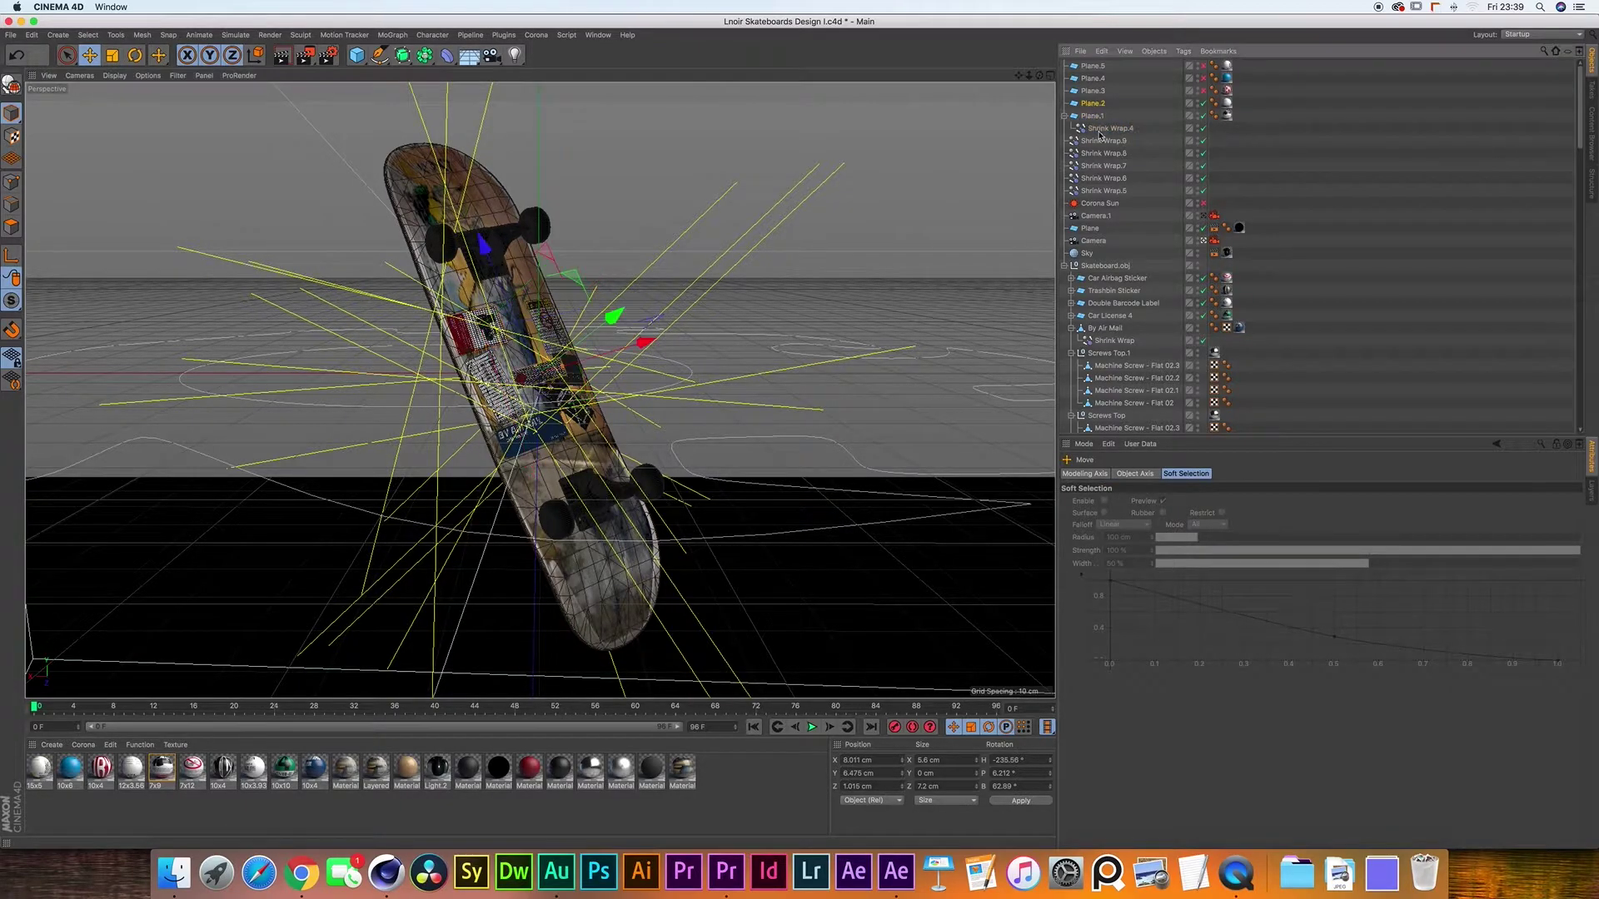
left_click(1098, 192)
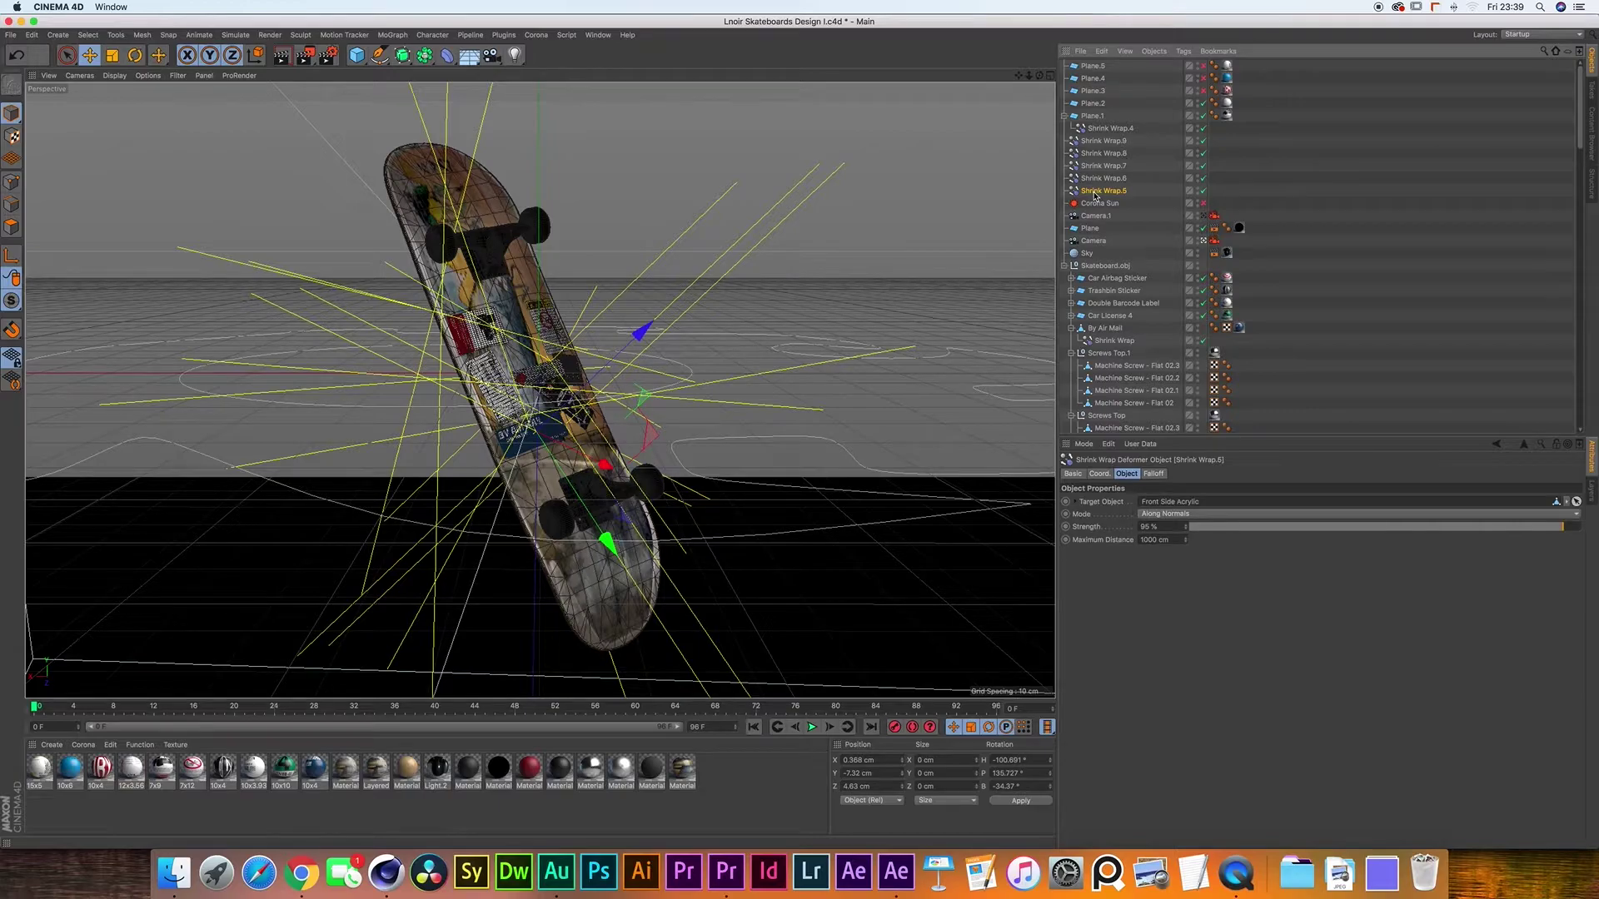
left_click_drag(1094, 196, 1094, 103)
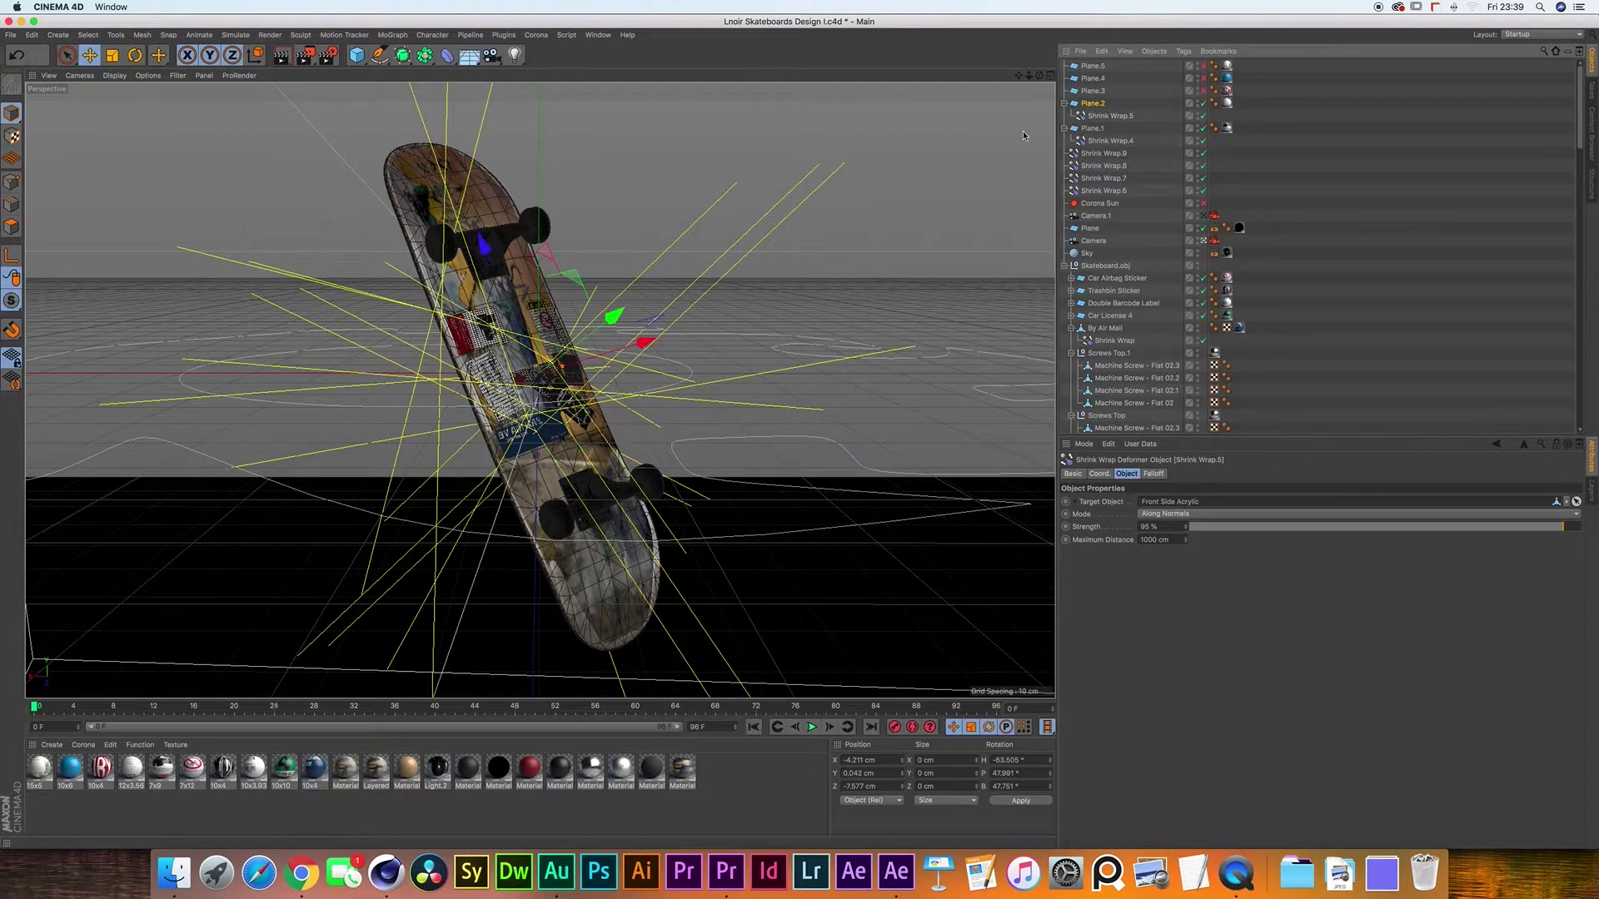
left_click(1201, 241)
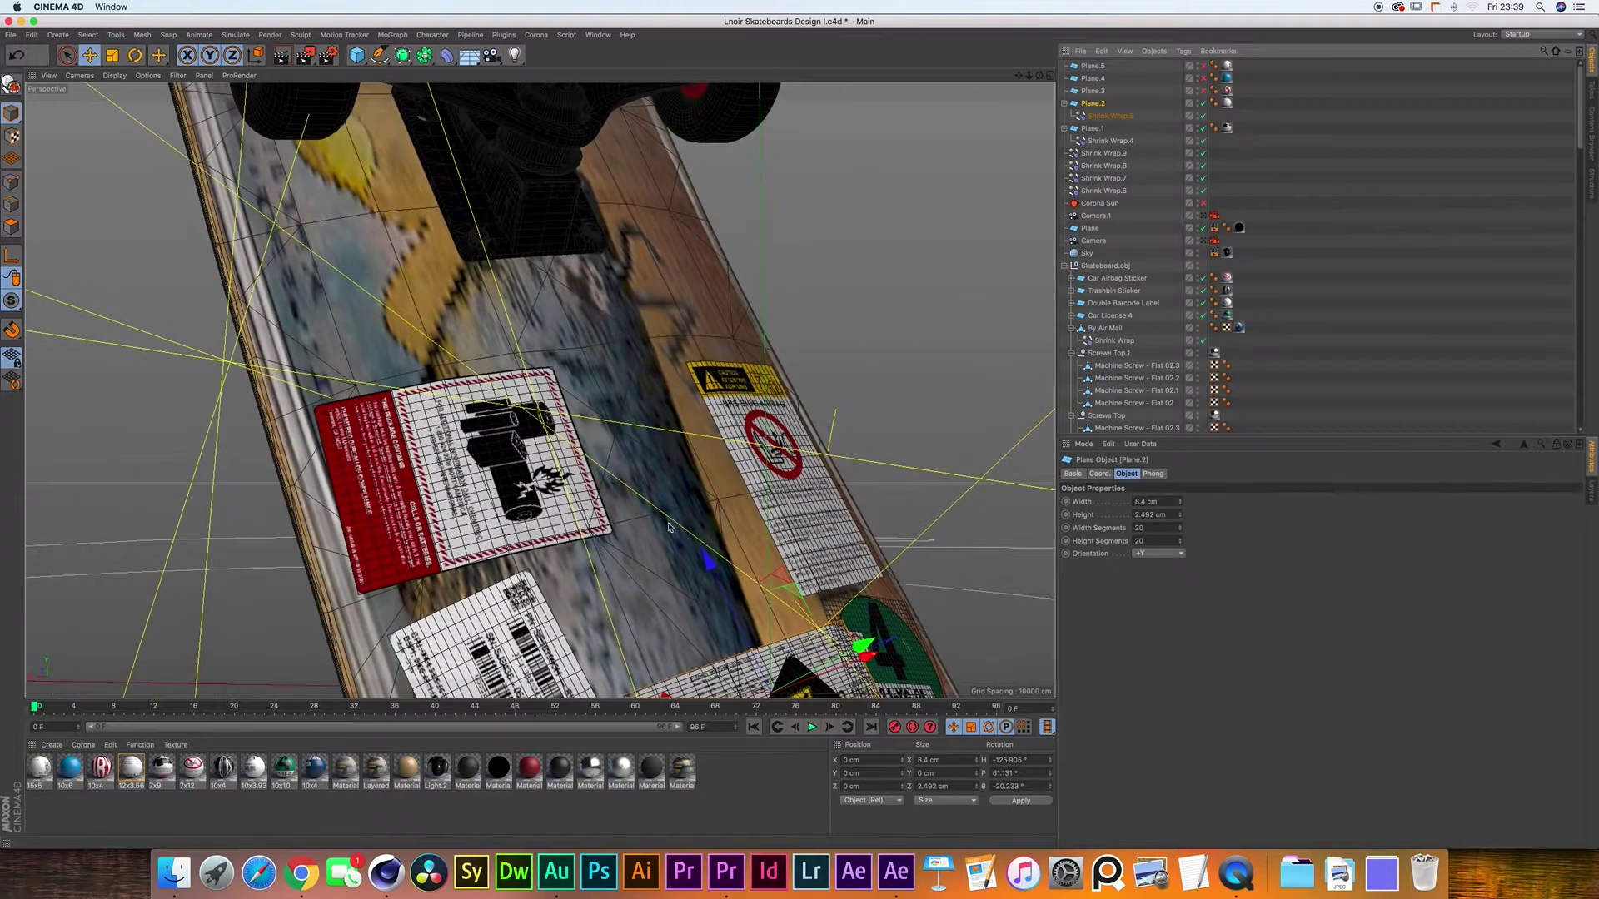
left_click_drag(678, 503, 753, 411)
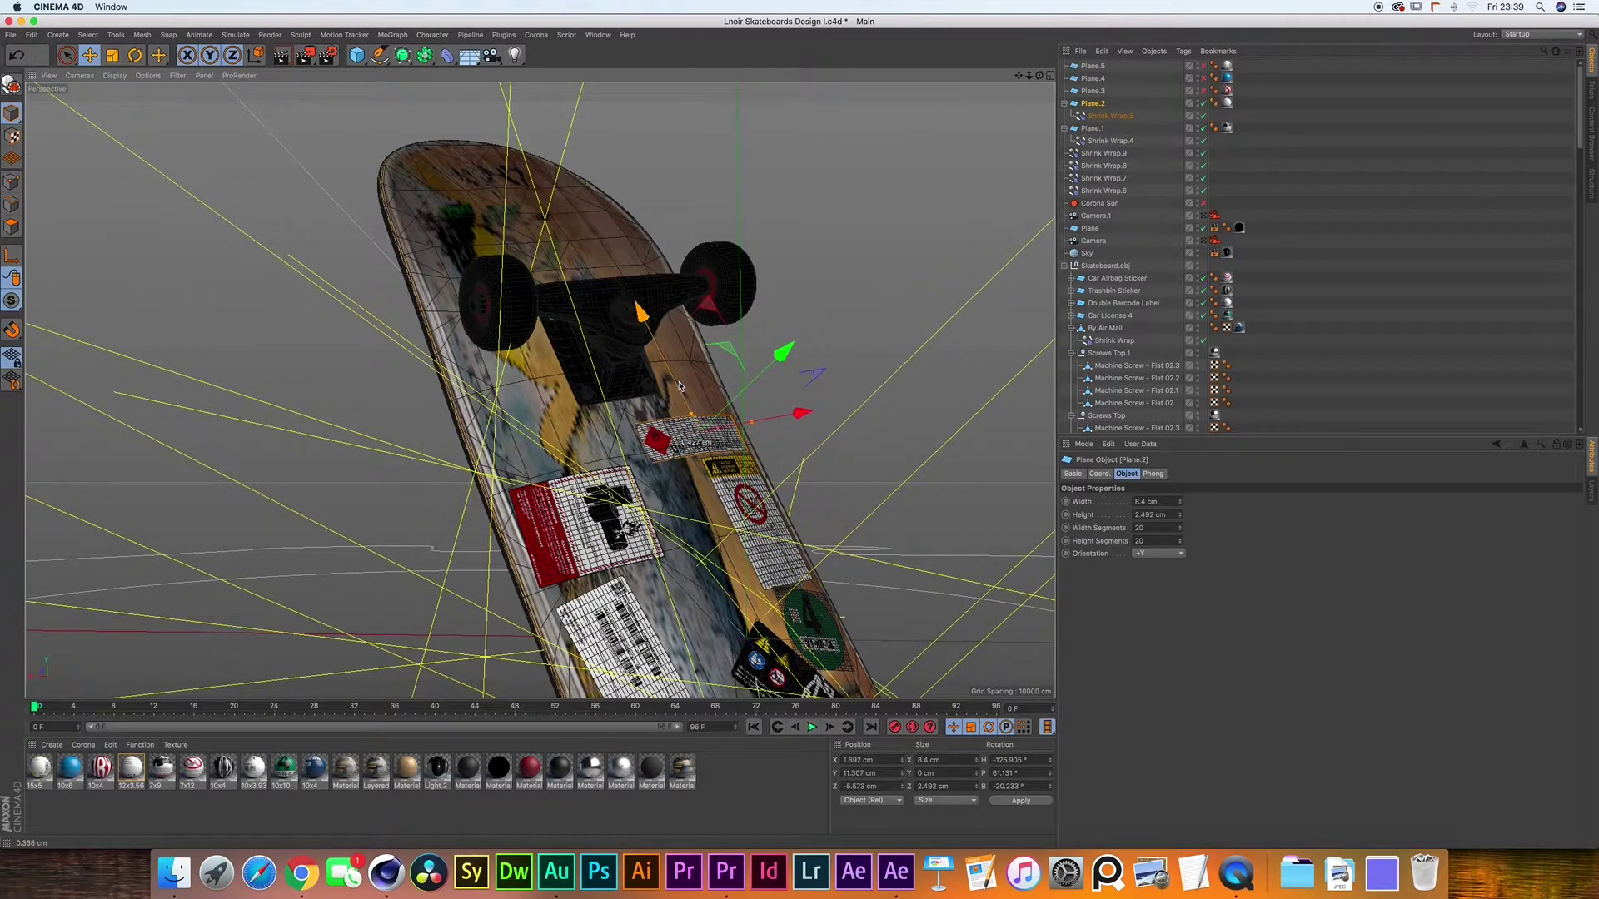
left_click(1092, 92)
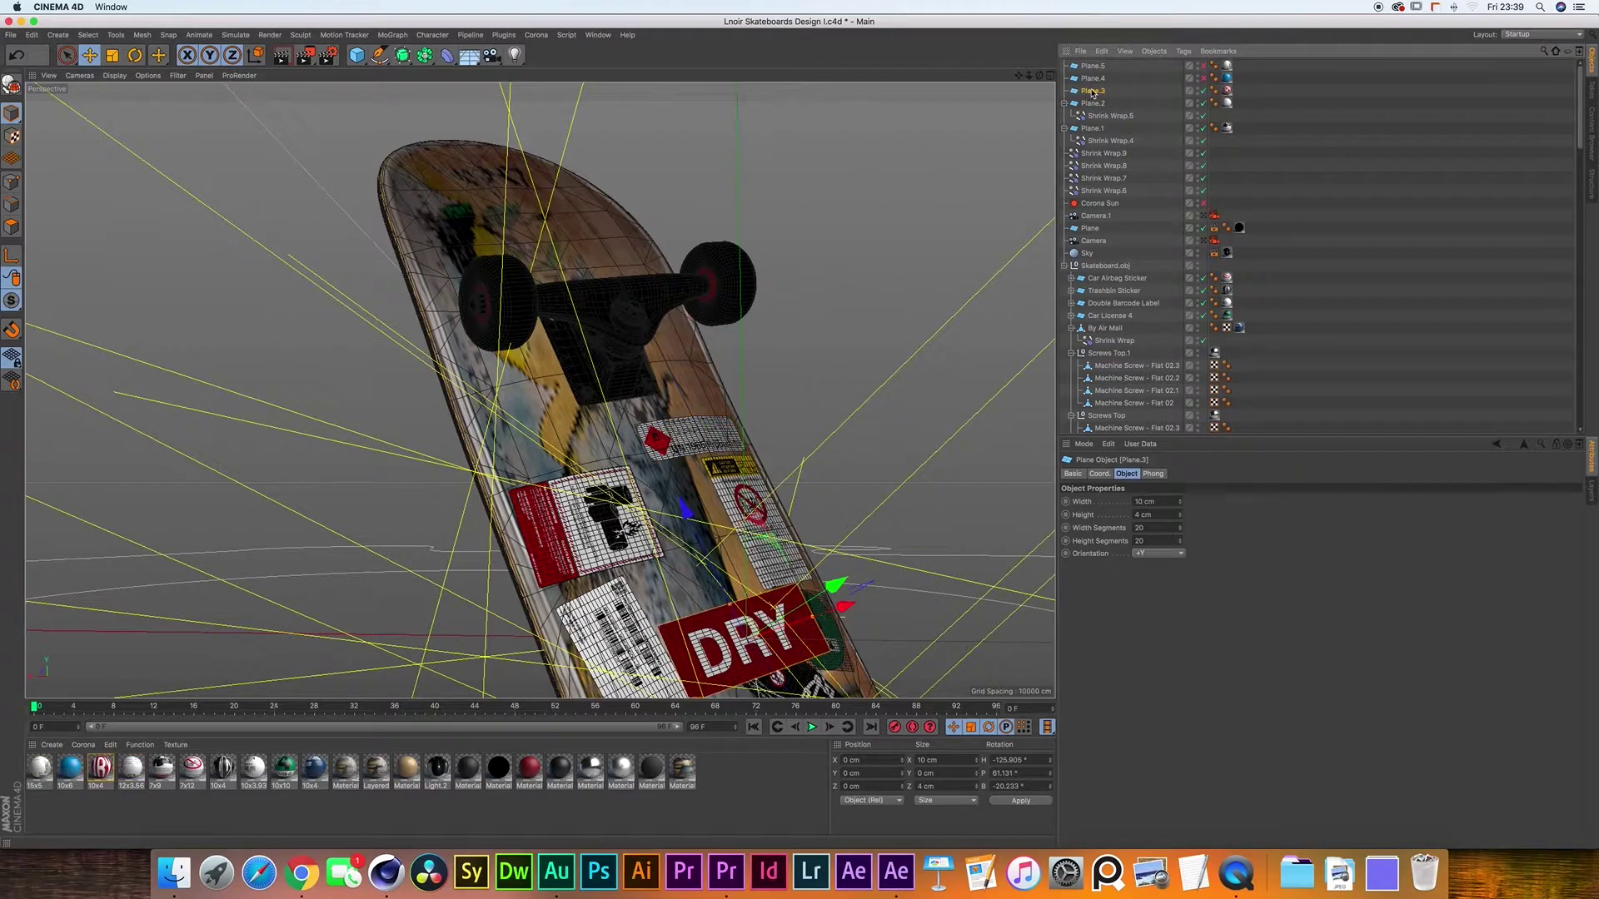
- Parent Shrink Wrap.6 under Plane.3 and move the DRY sticker higher up the deck
left_click_drag(1105, 195, 1098, 98)
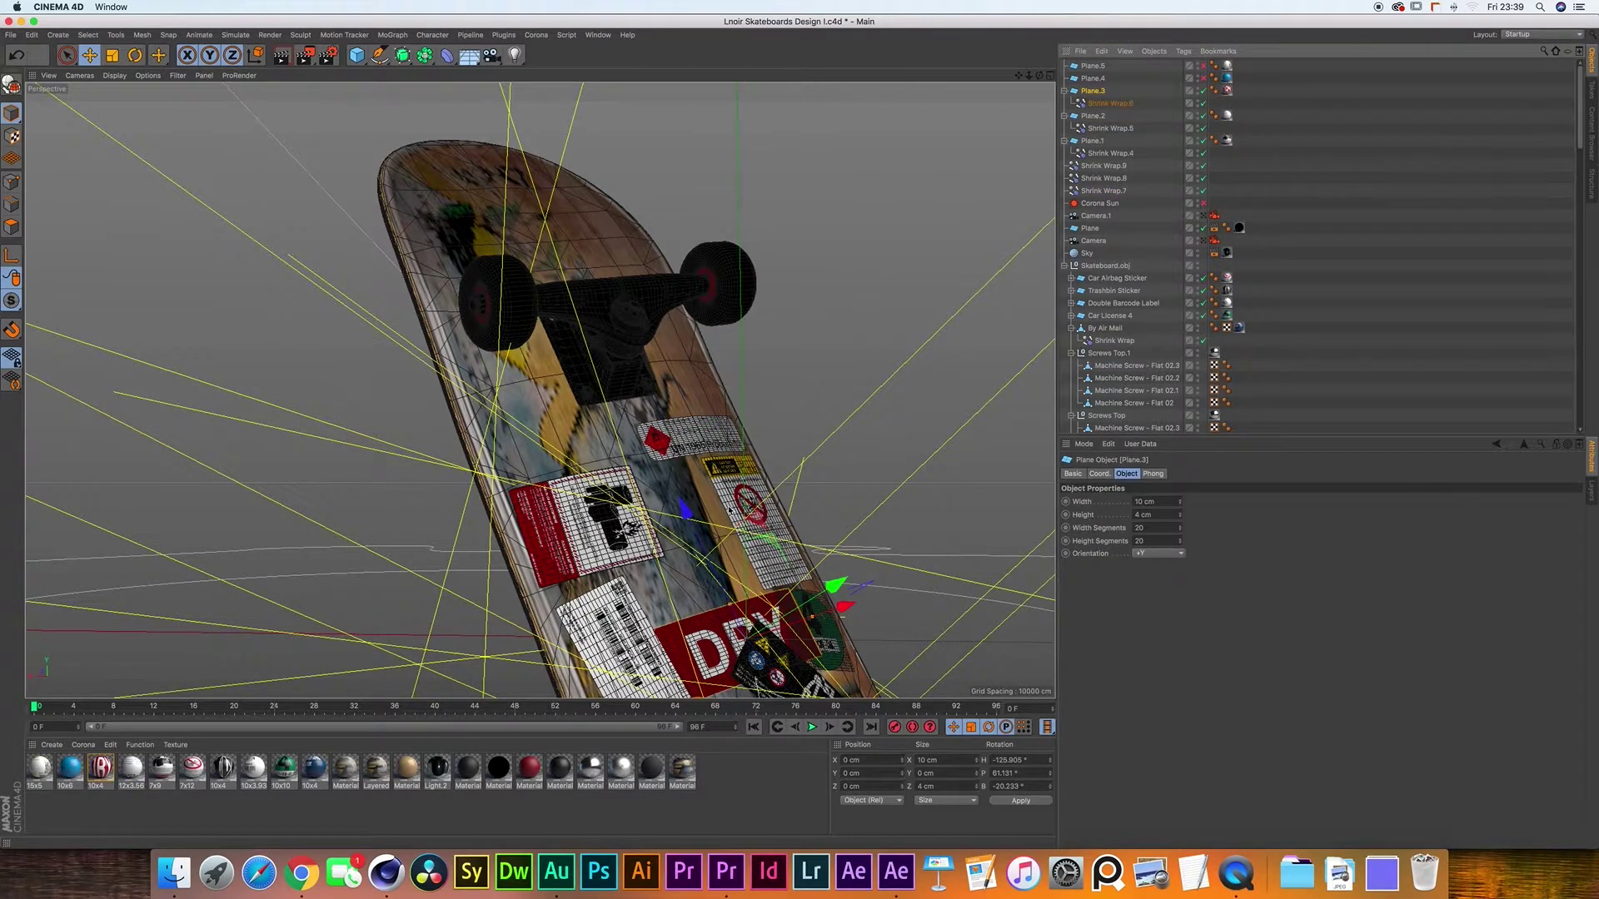
left_click_drag(700, 501, 641, 107)
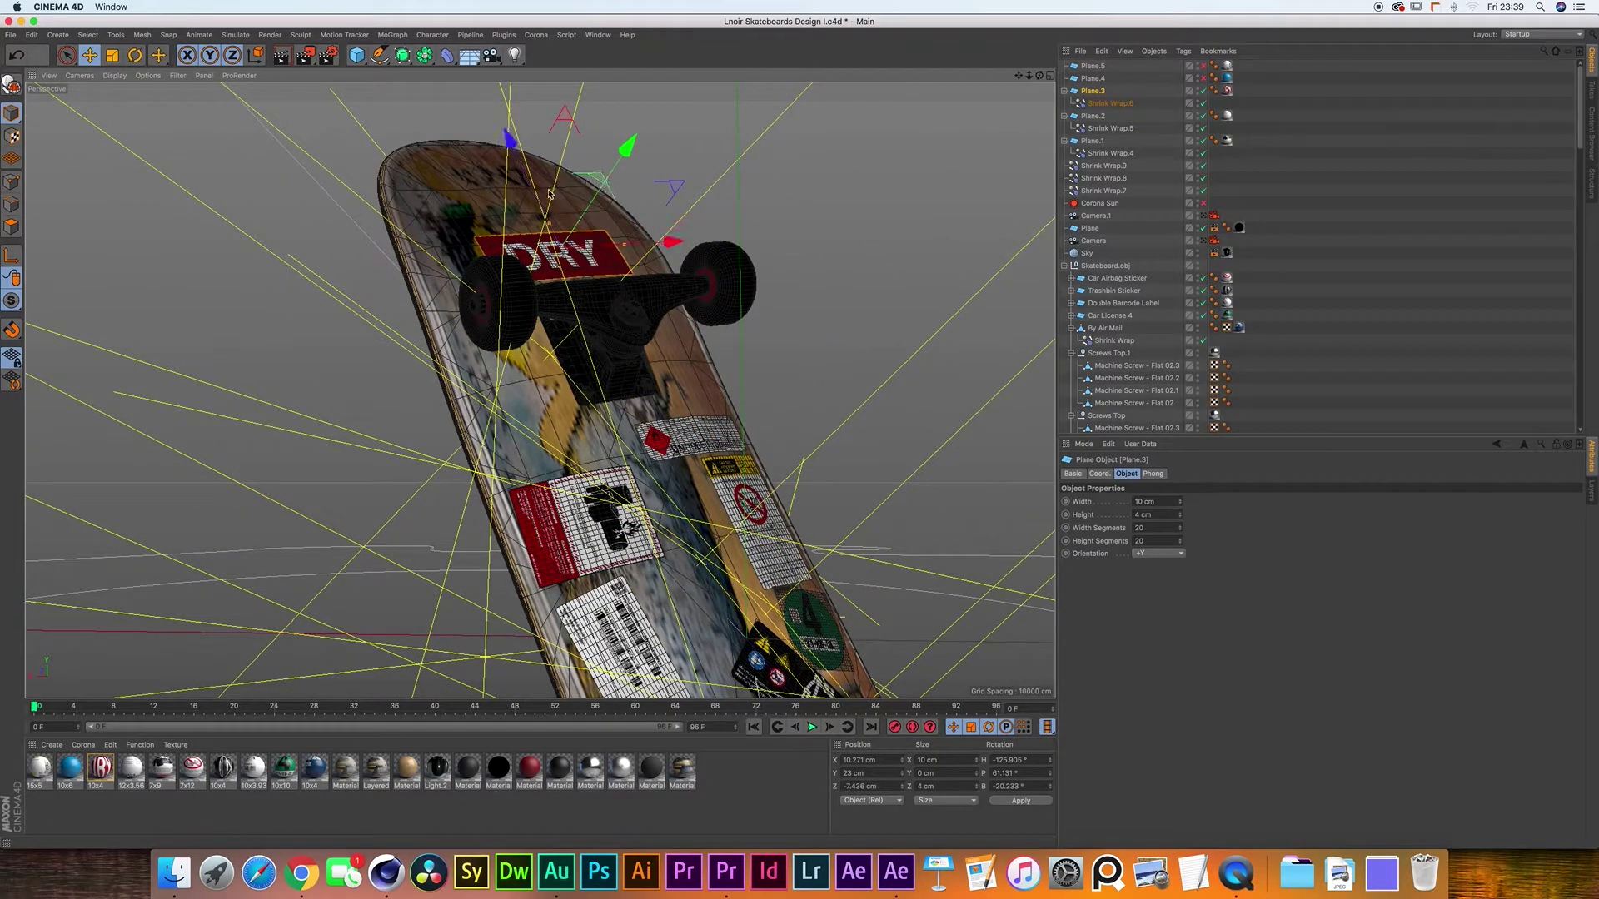
left_click_drag(549, 194, 553, 191)
left_click_drag(664, 239, 672, 235)
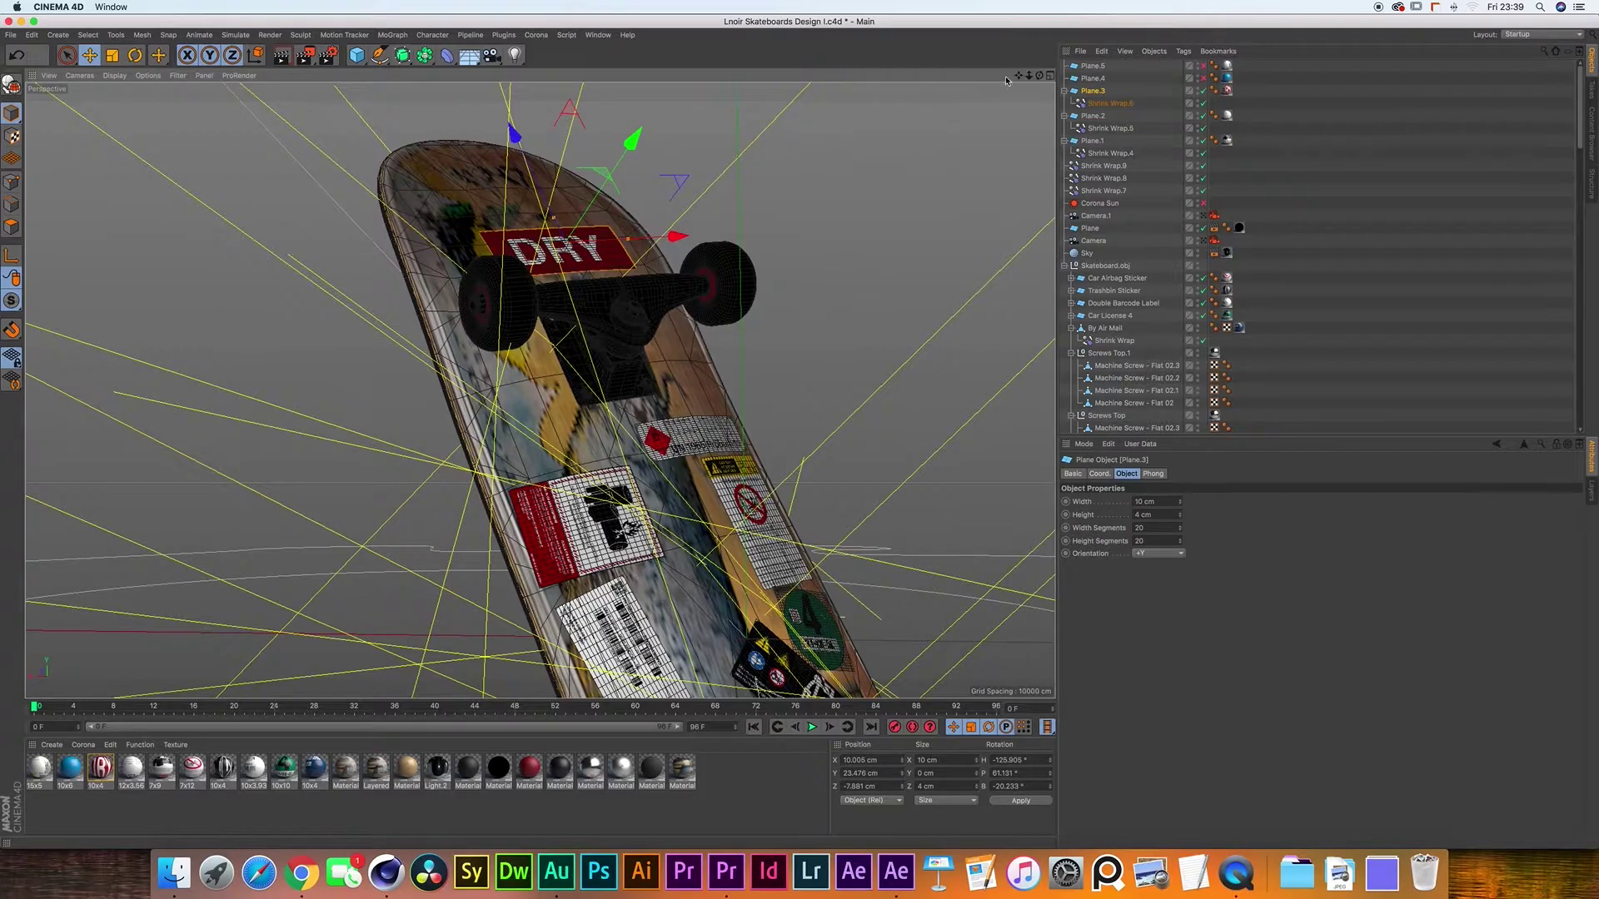
left_click_drag(1040, 75, 916, 133)
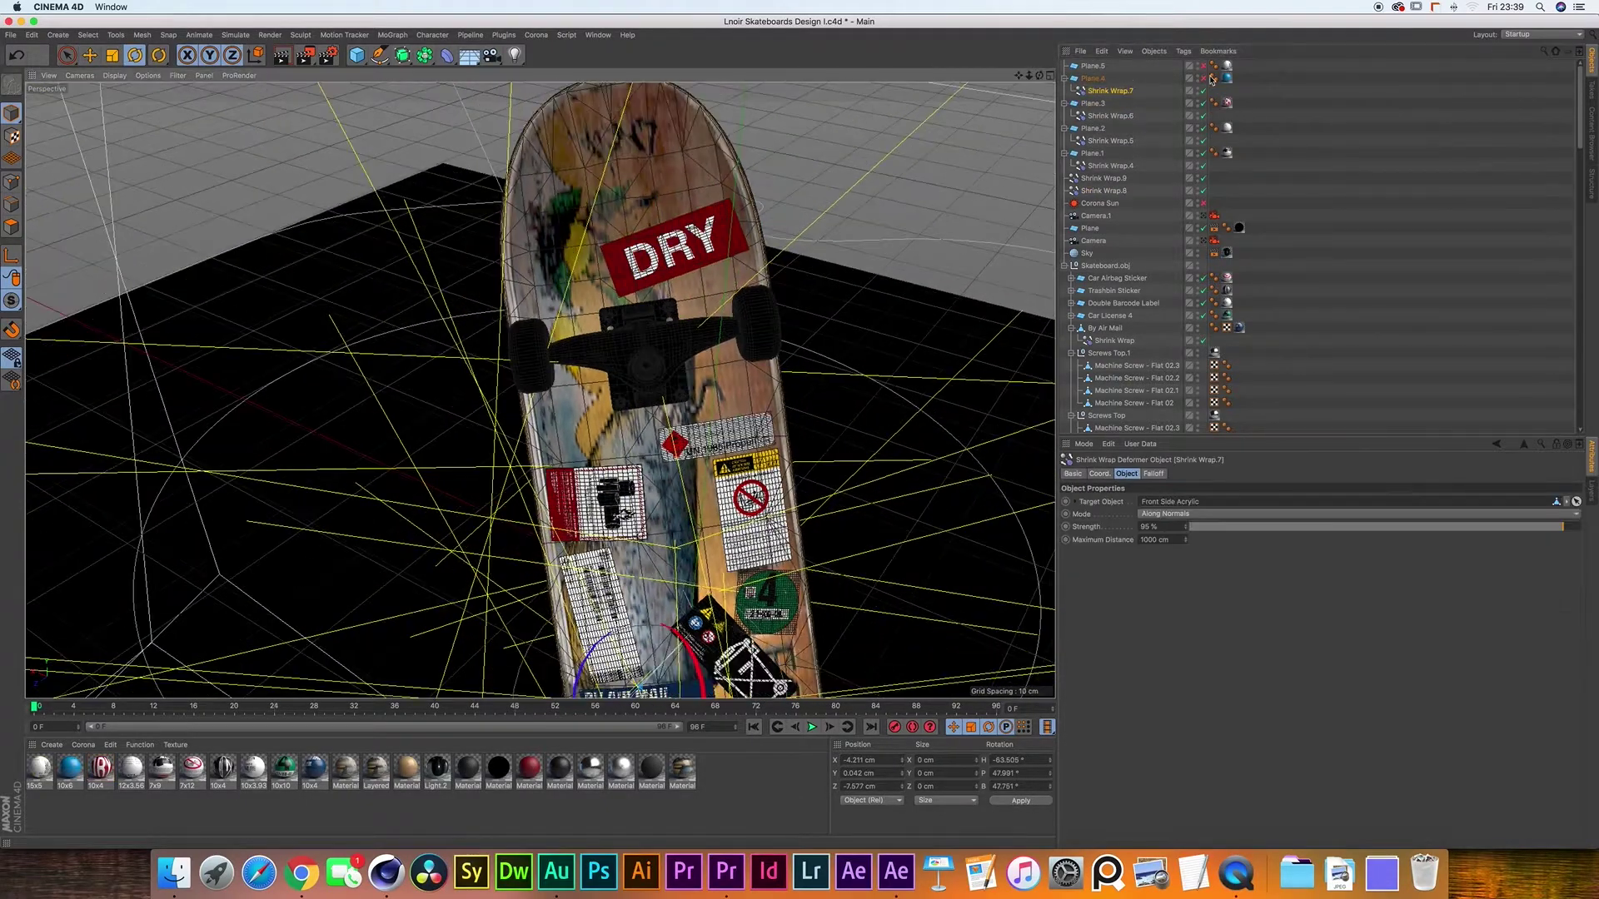
- Enable the blue Plane.4 sticker and move the white Plane.5 sticker up to the truck area
left_click(1205, 78)
key("e")
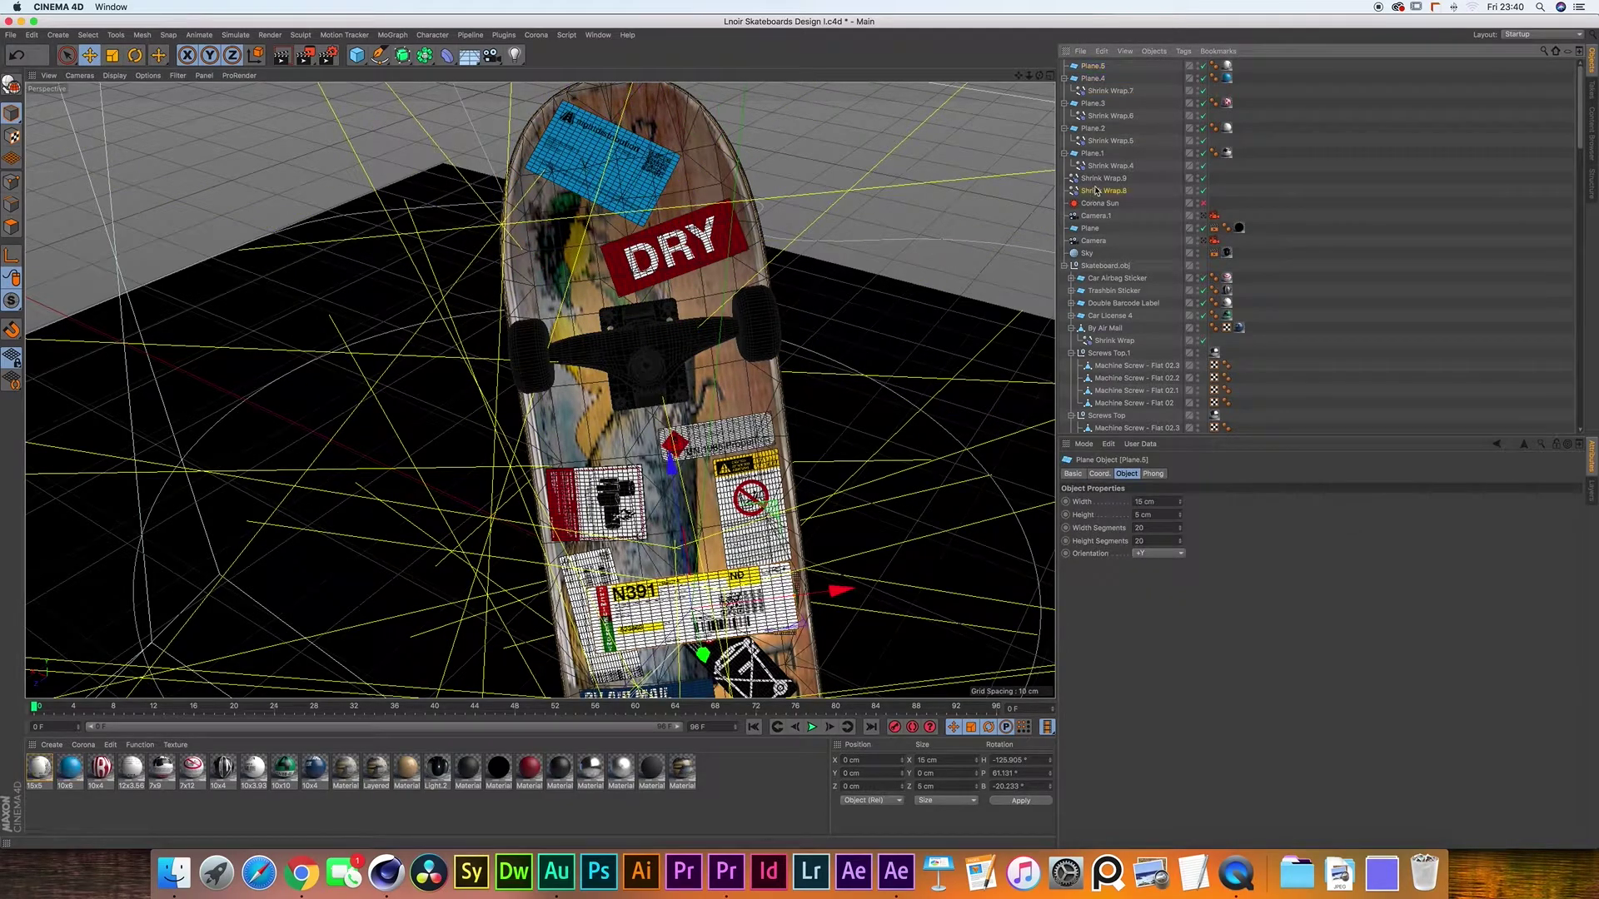
left_click_drag(749, 658, 650, 358)
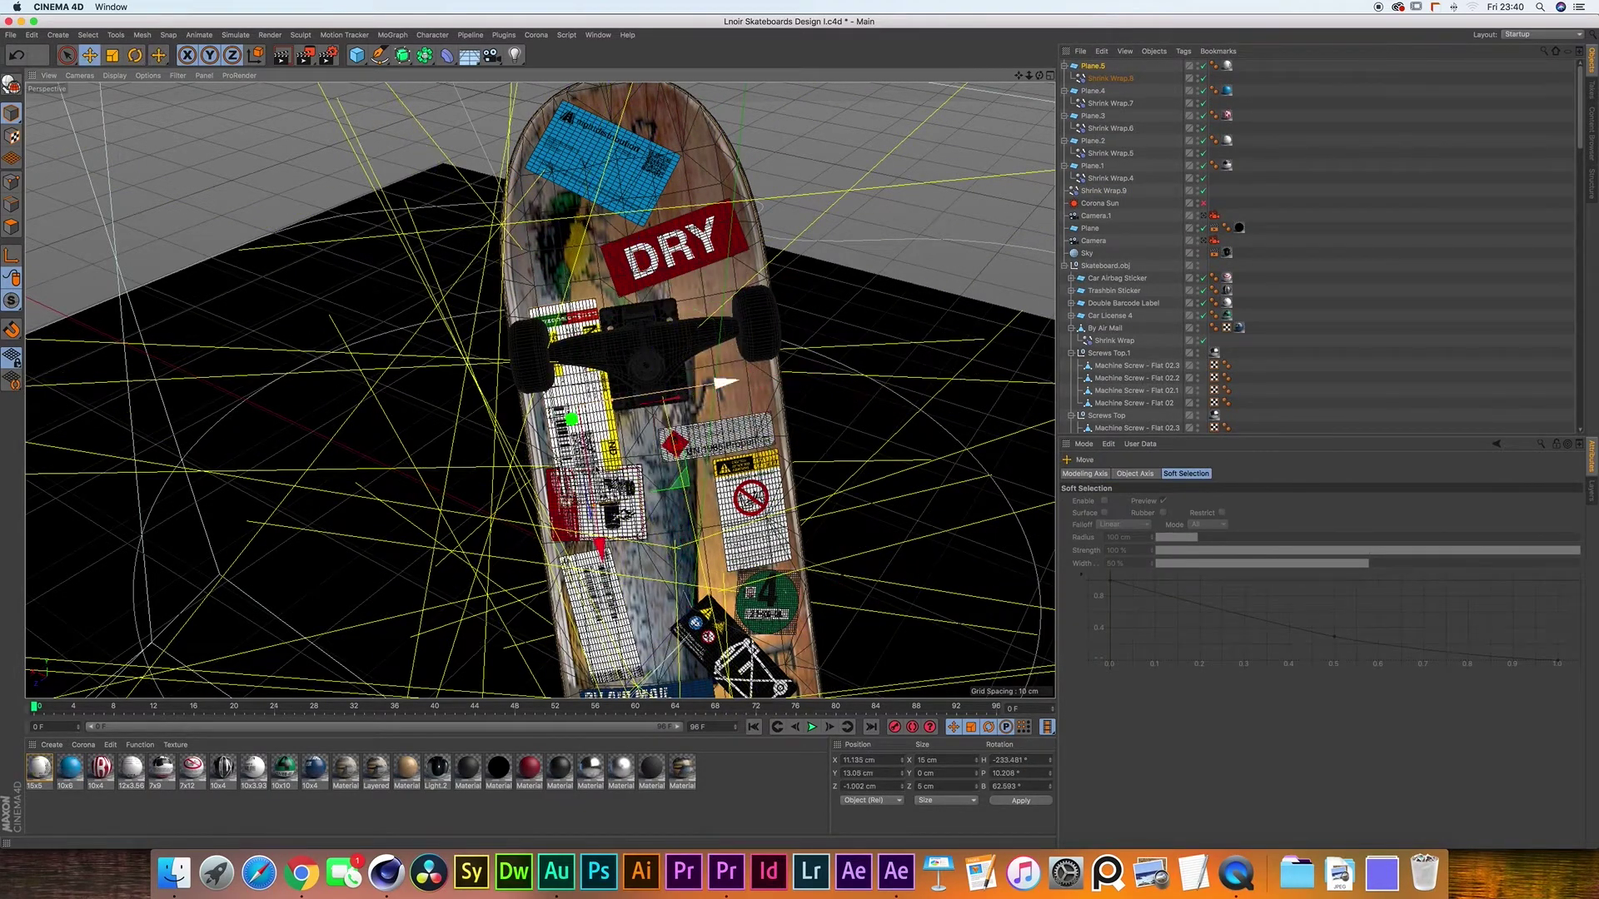
left_click(1204, 240)
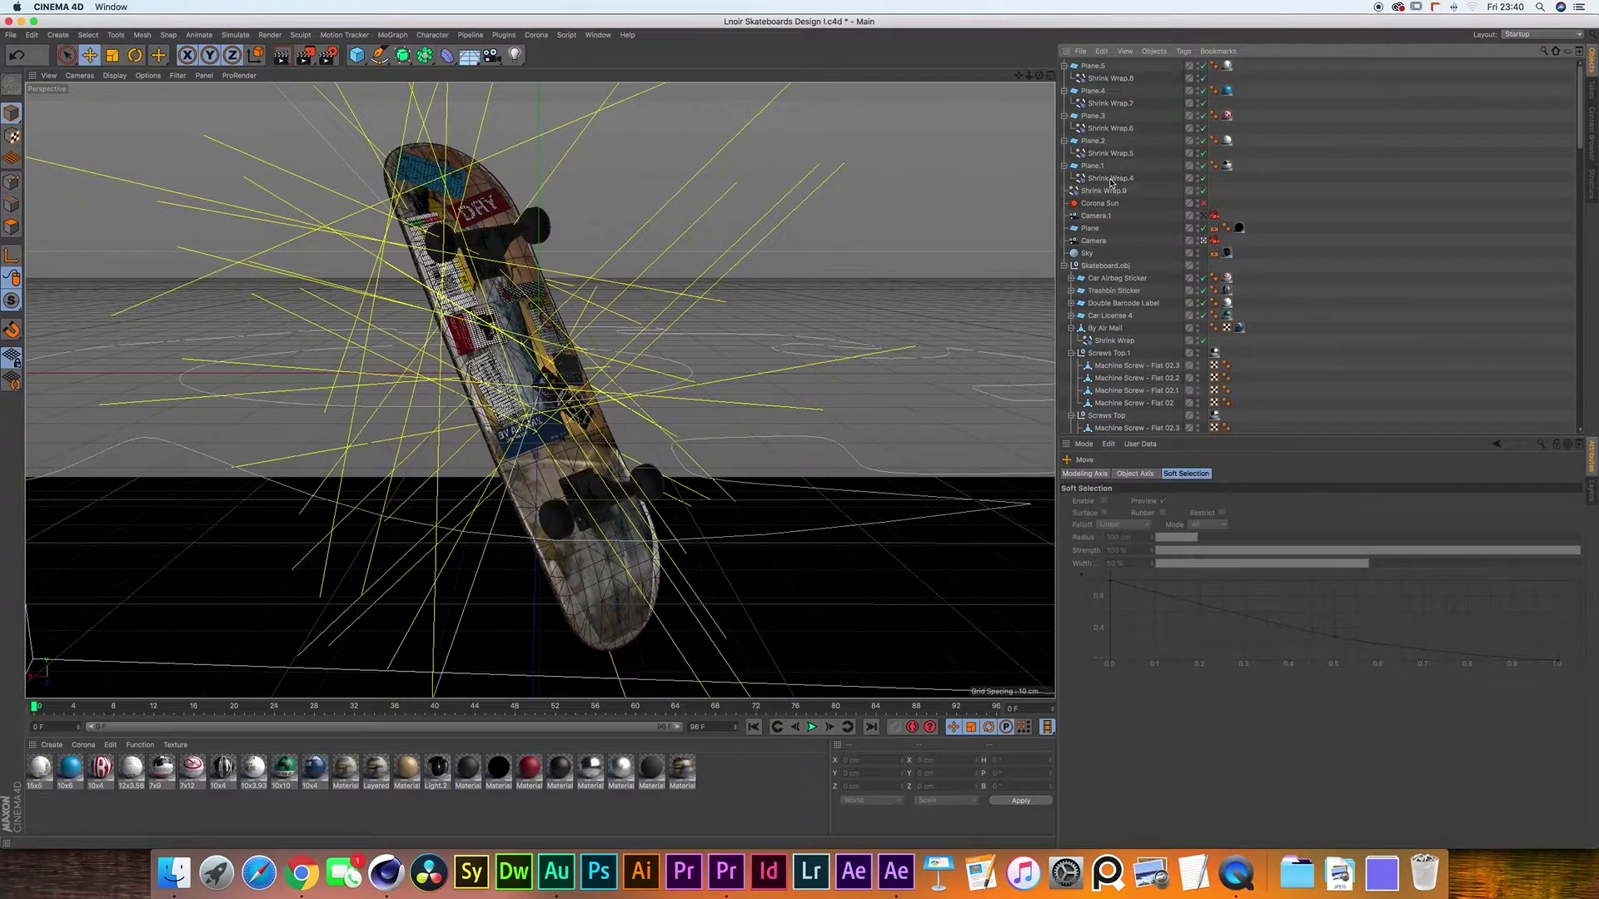
left_click(1110, 178)
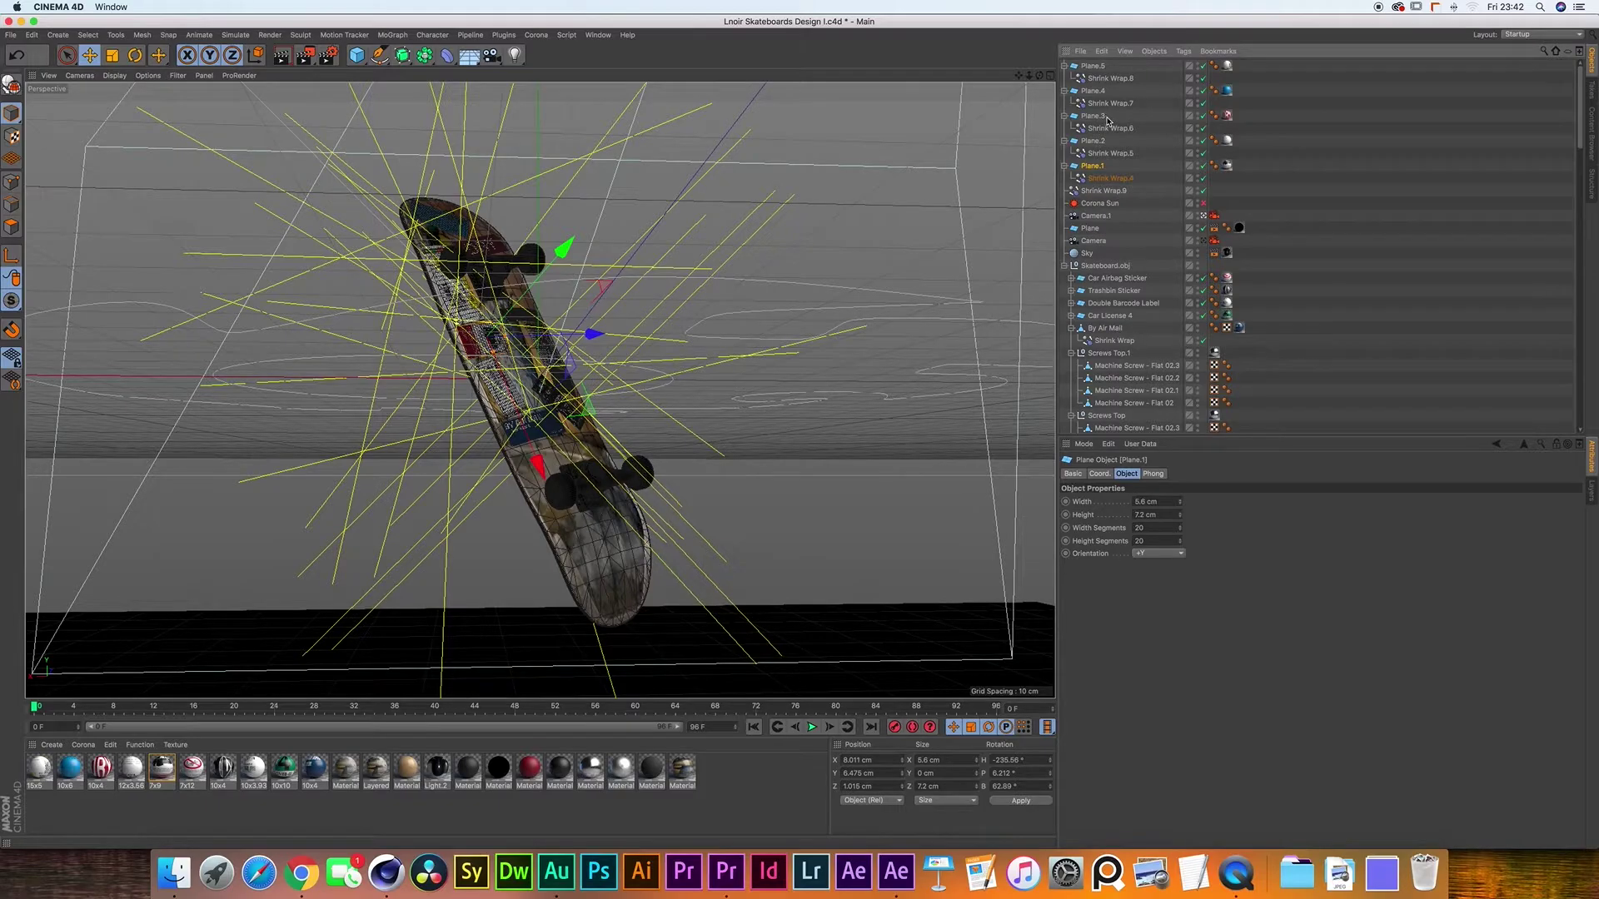
- Parent Plane.1–Plane.5 and their Shrink Wraps under Skateboard.obj, collapse them, and play the animation to check
left_click(1093, 65, "shift")
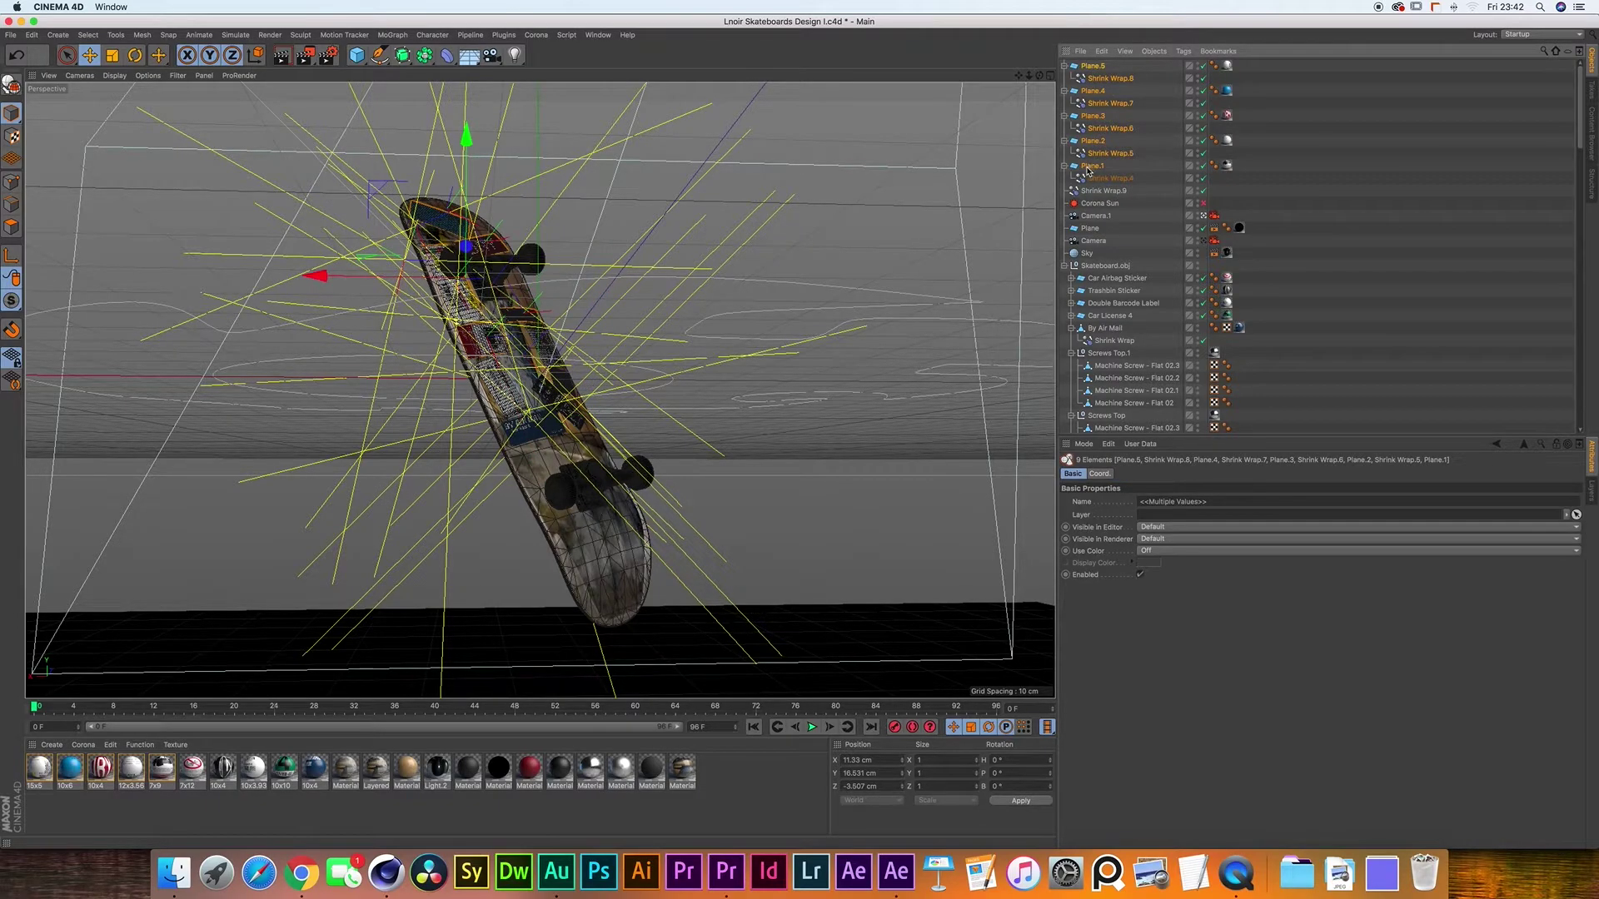
left_click_drag(1087, 171, 1105, 279)
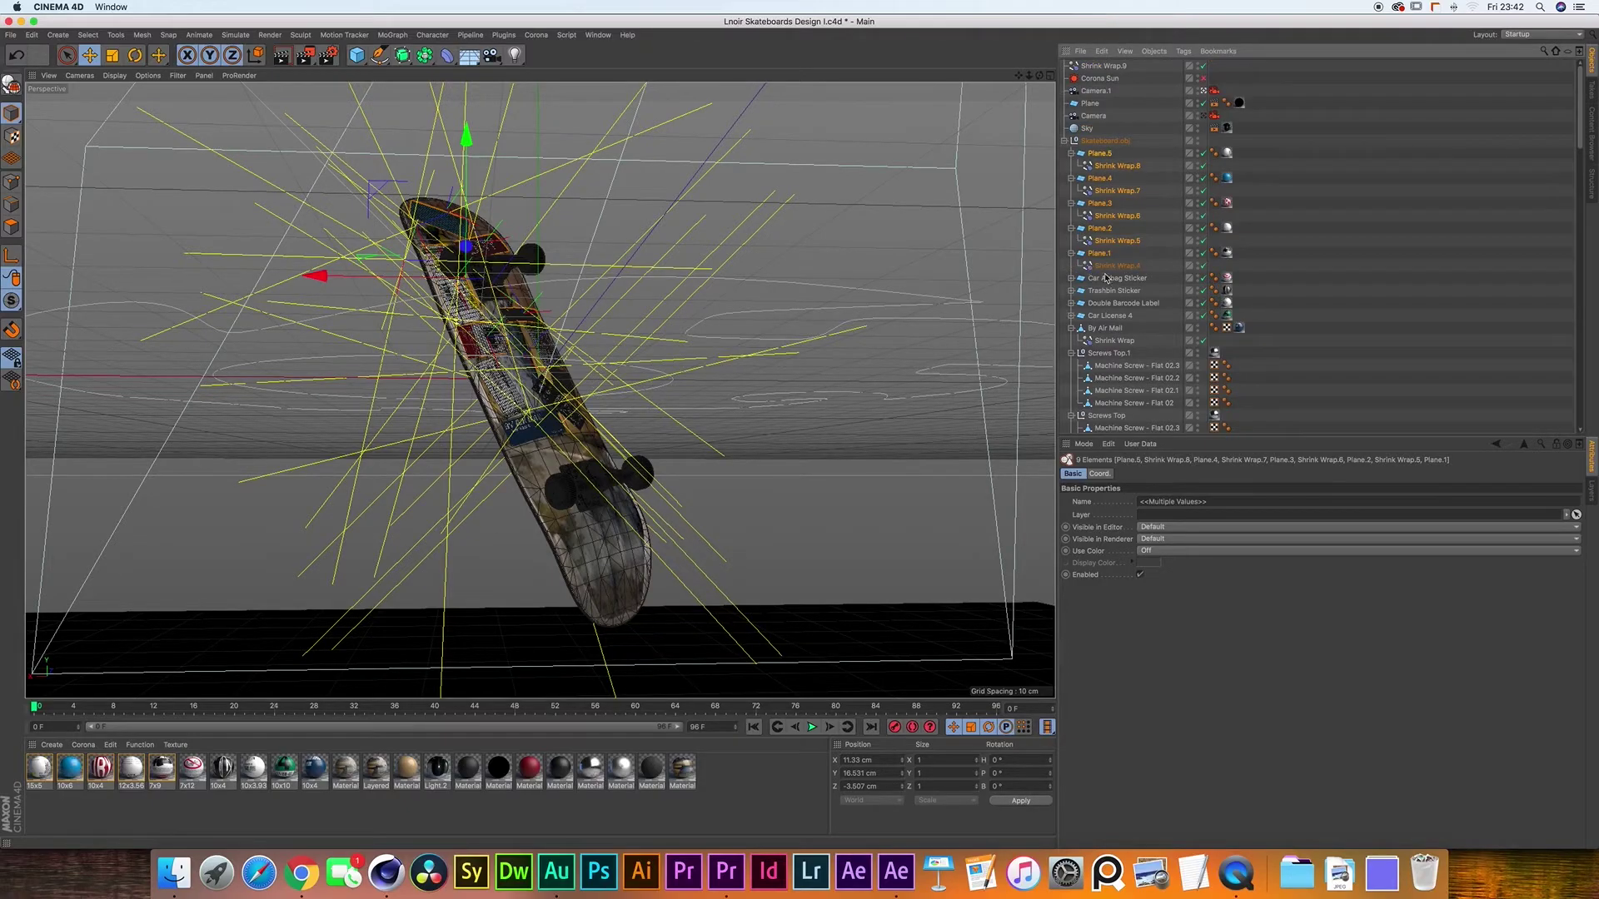
left_click(1071, 154)
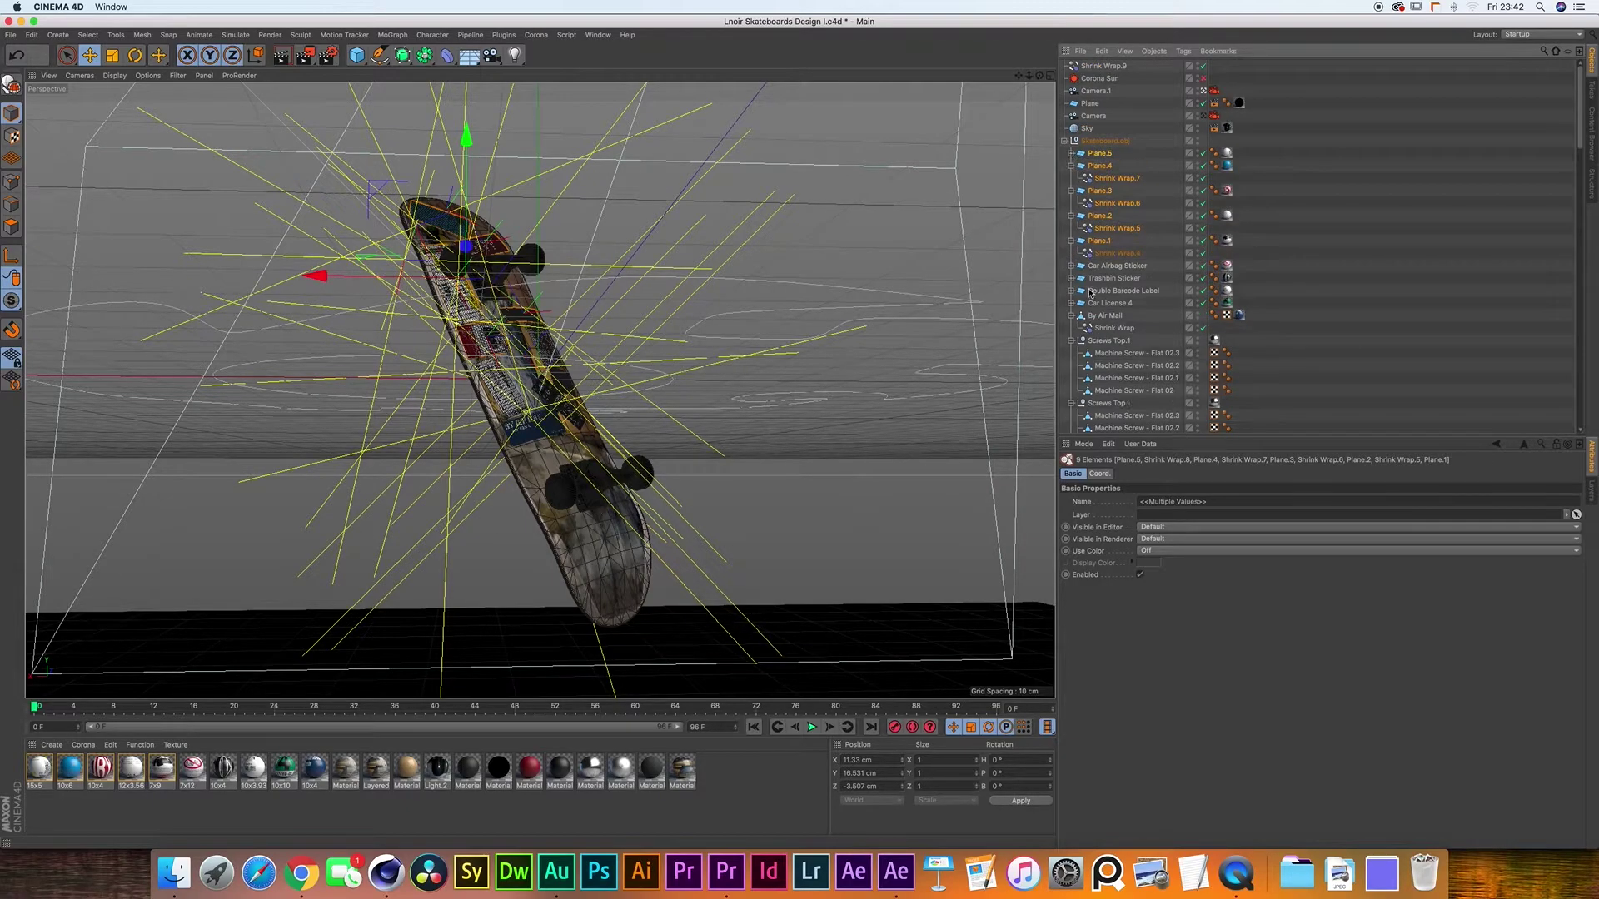
left_click(1071, 166)
left_click(1071, 178)
left_click(1071, 191)
left_click(1071, 203)
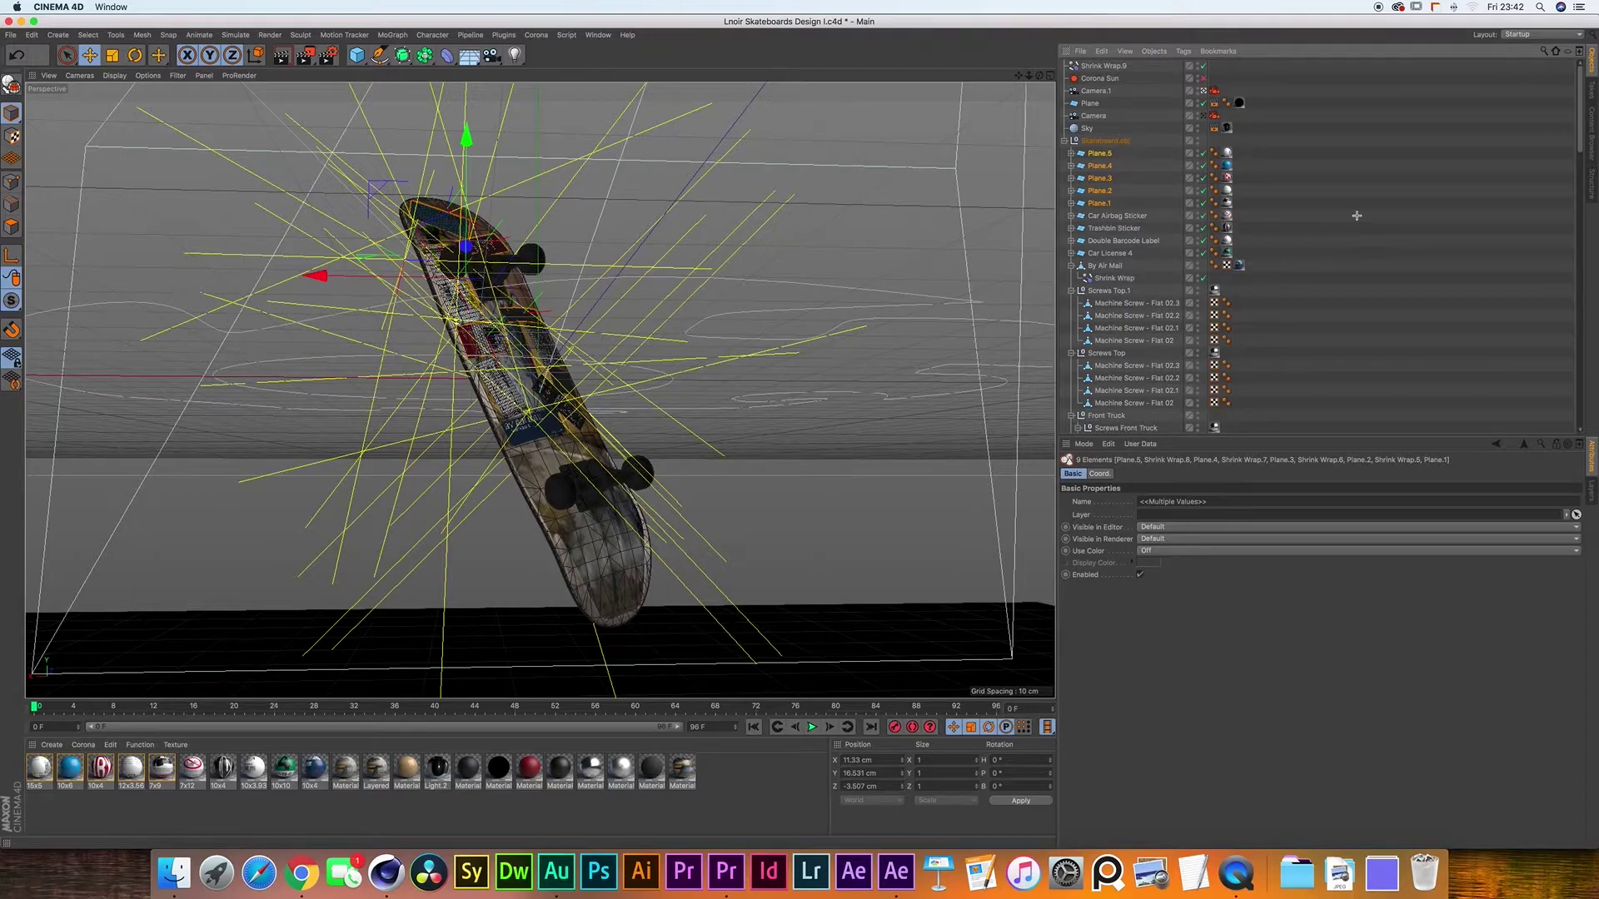
left_click(464, 334)
left_click(812, 727)
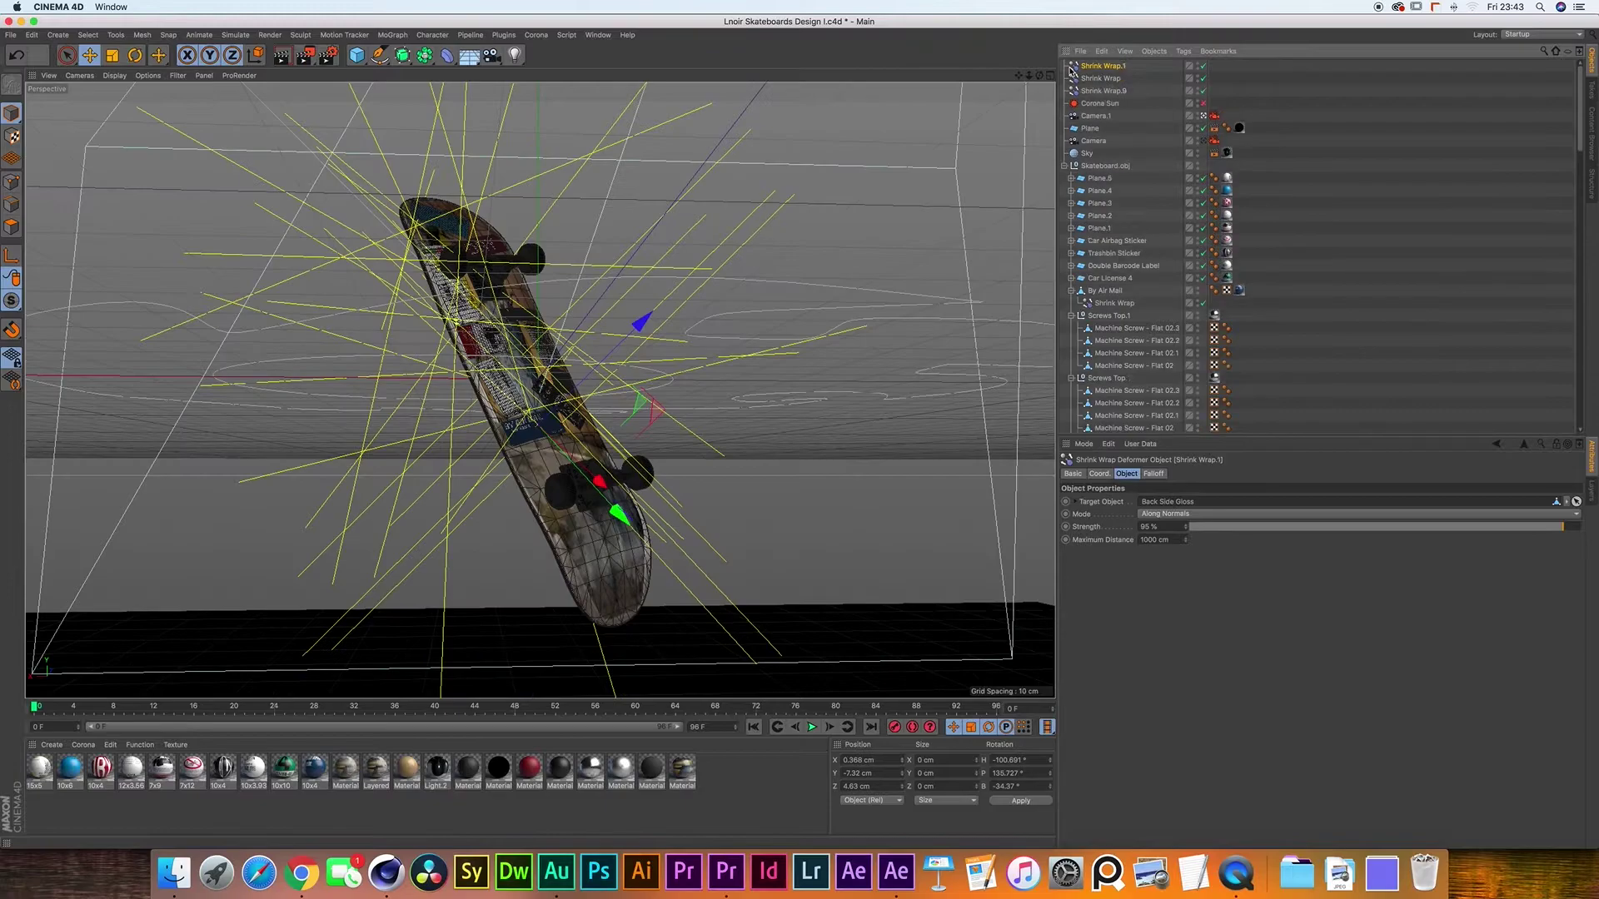
- Load the Electrical Danger diffuse and alpha images into the 15x5 material's Color and Opacity
left_click(126, 766)
double_click(126, 766)
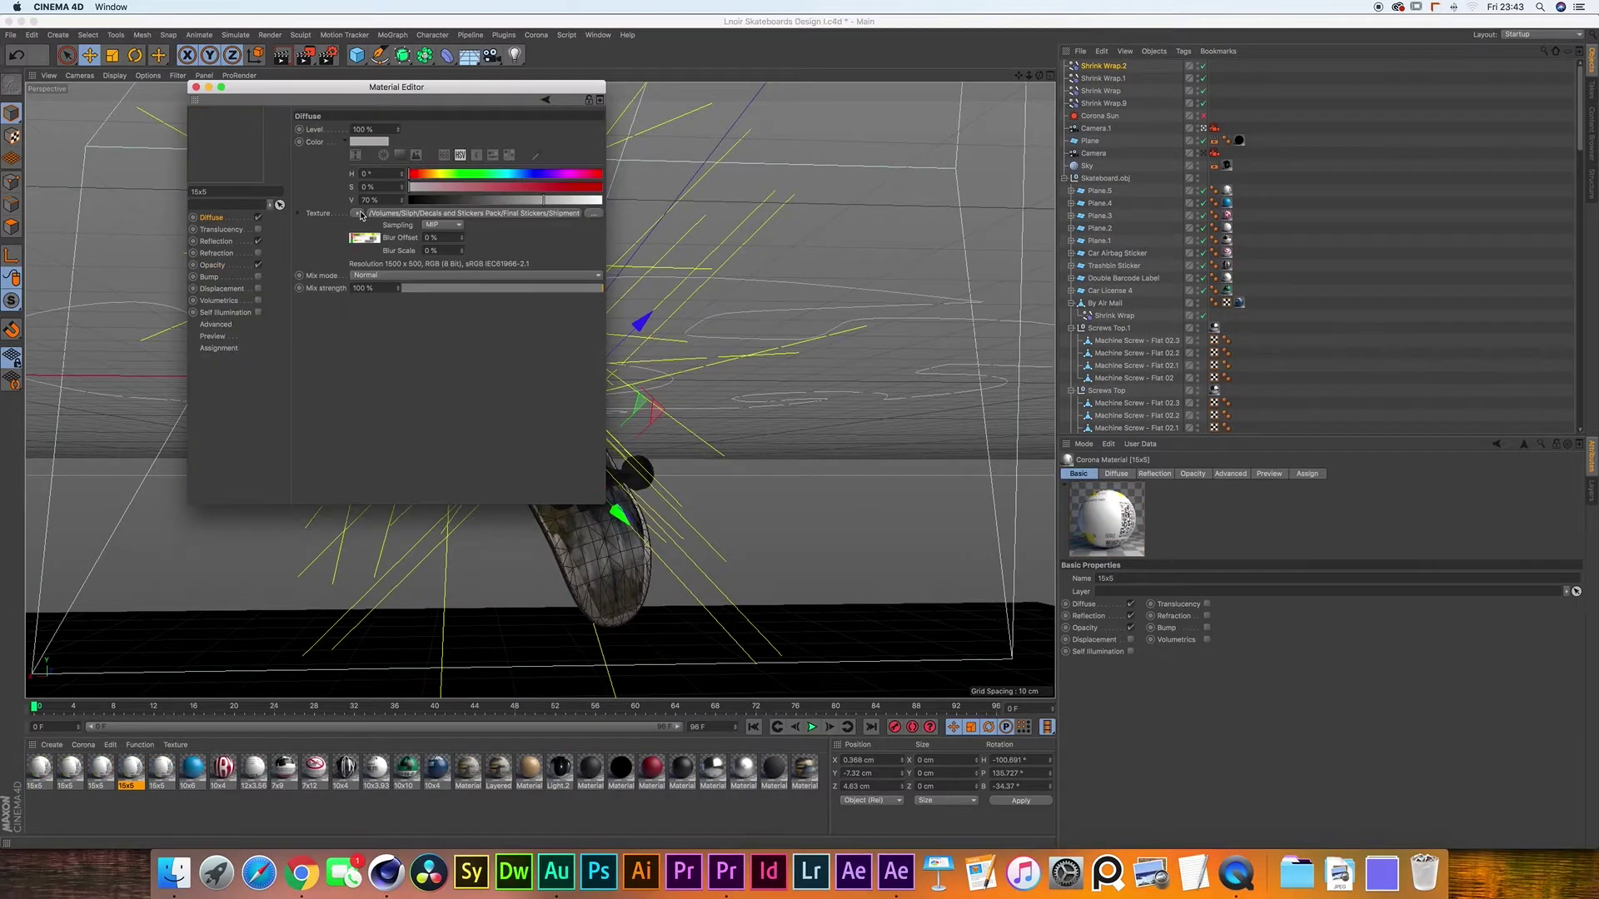
left_click(357, 213)
scroll(882, 323, "down", 5)
double_click(973, 262)
left_click(851, 277)
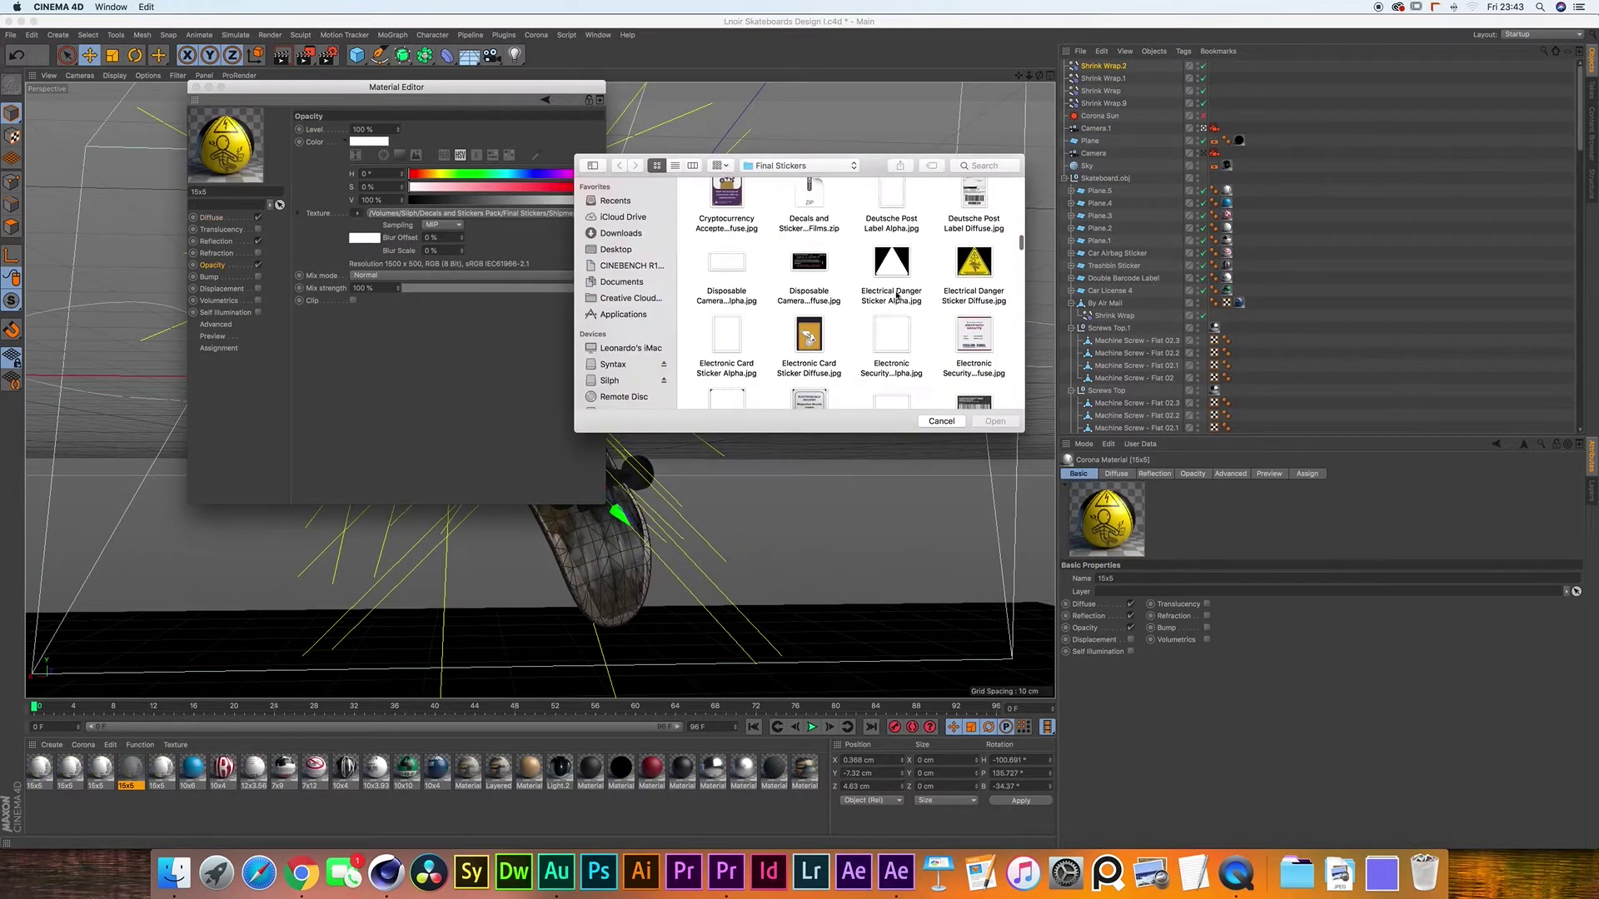
double_click(897, 294)
- Load the Electronics sticker image into the 12x7 material's colour and opacity textures
left_click(358, 213)
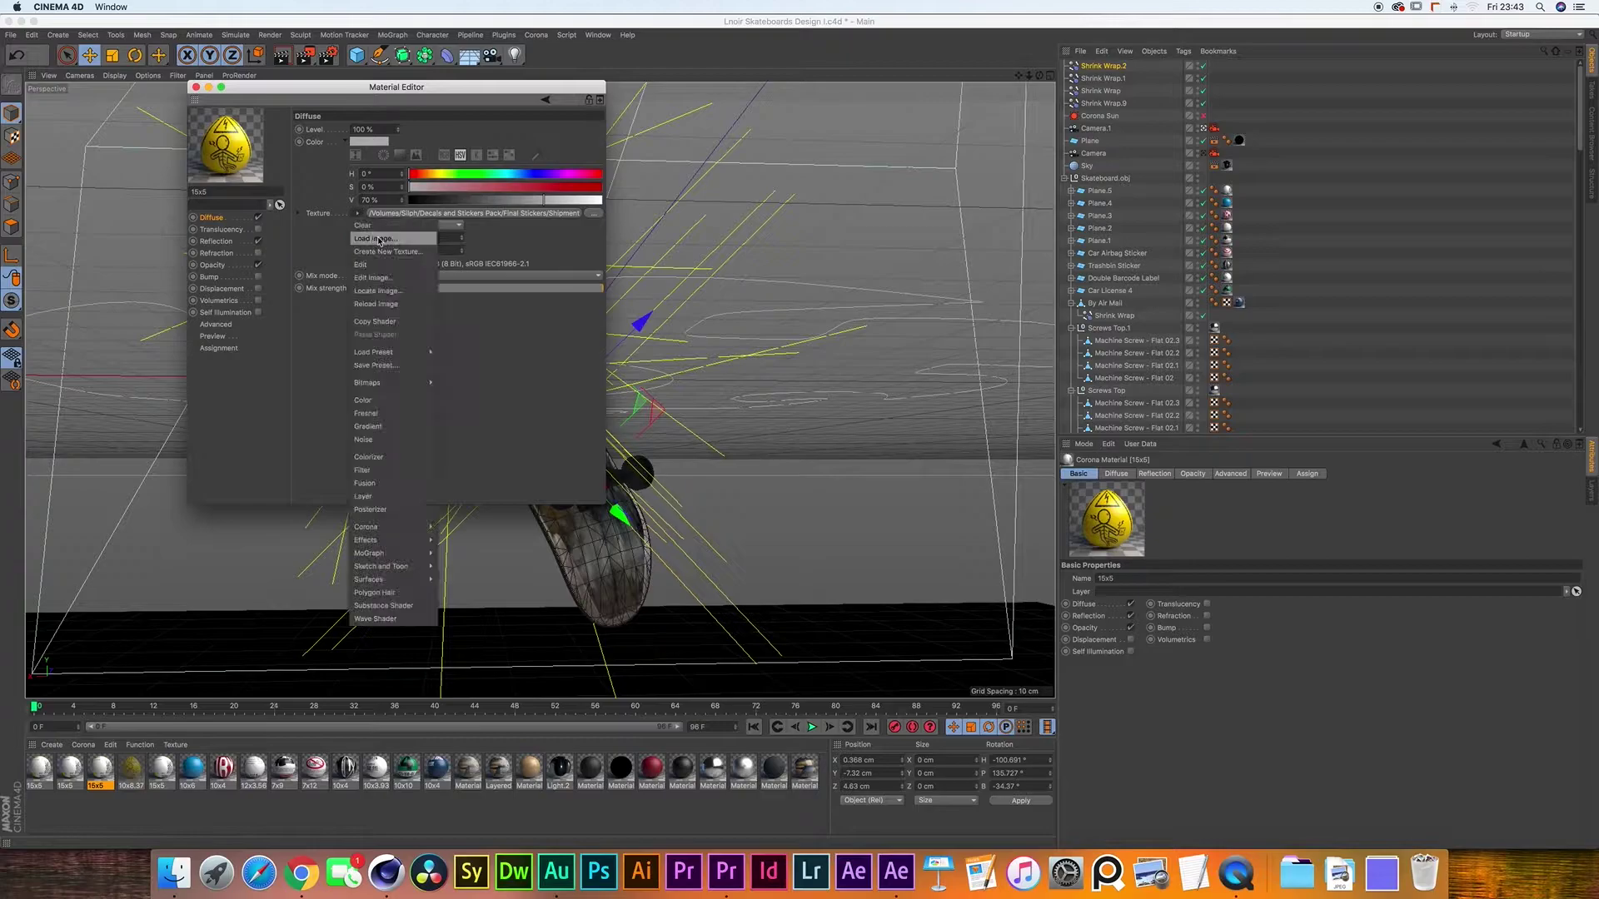
left_click(383, 246)
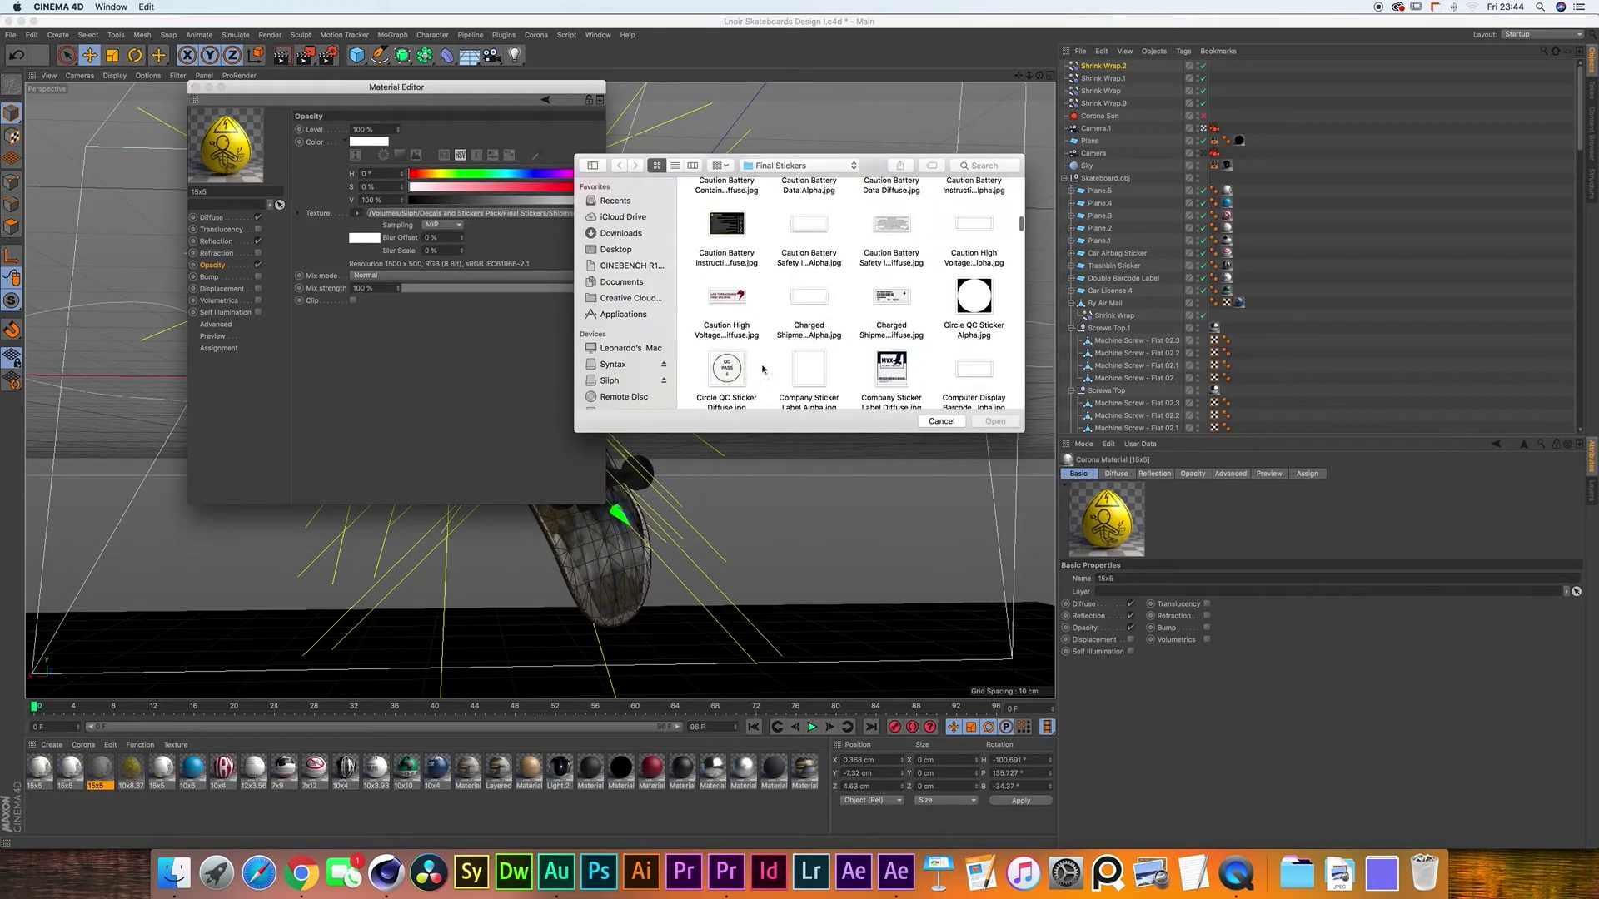
double_click(727, 368)
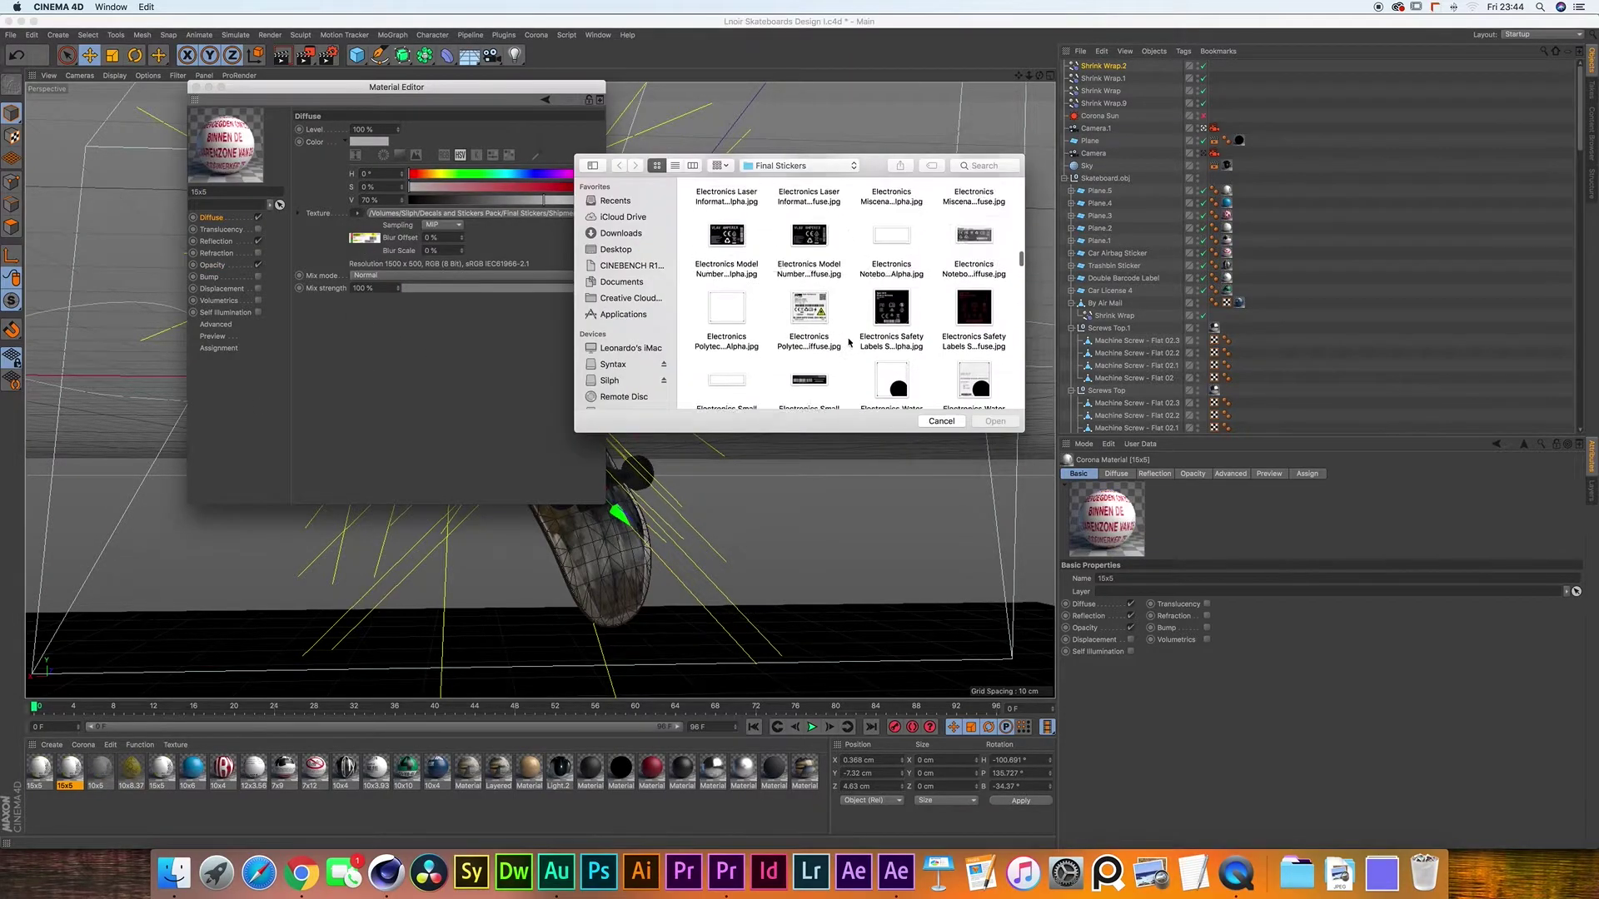
double_click(974, 325)
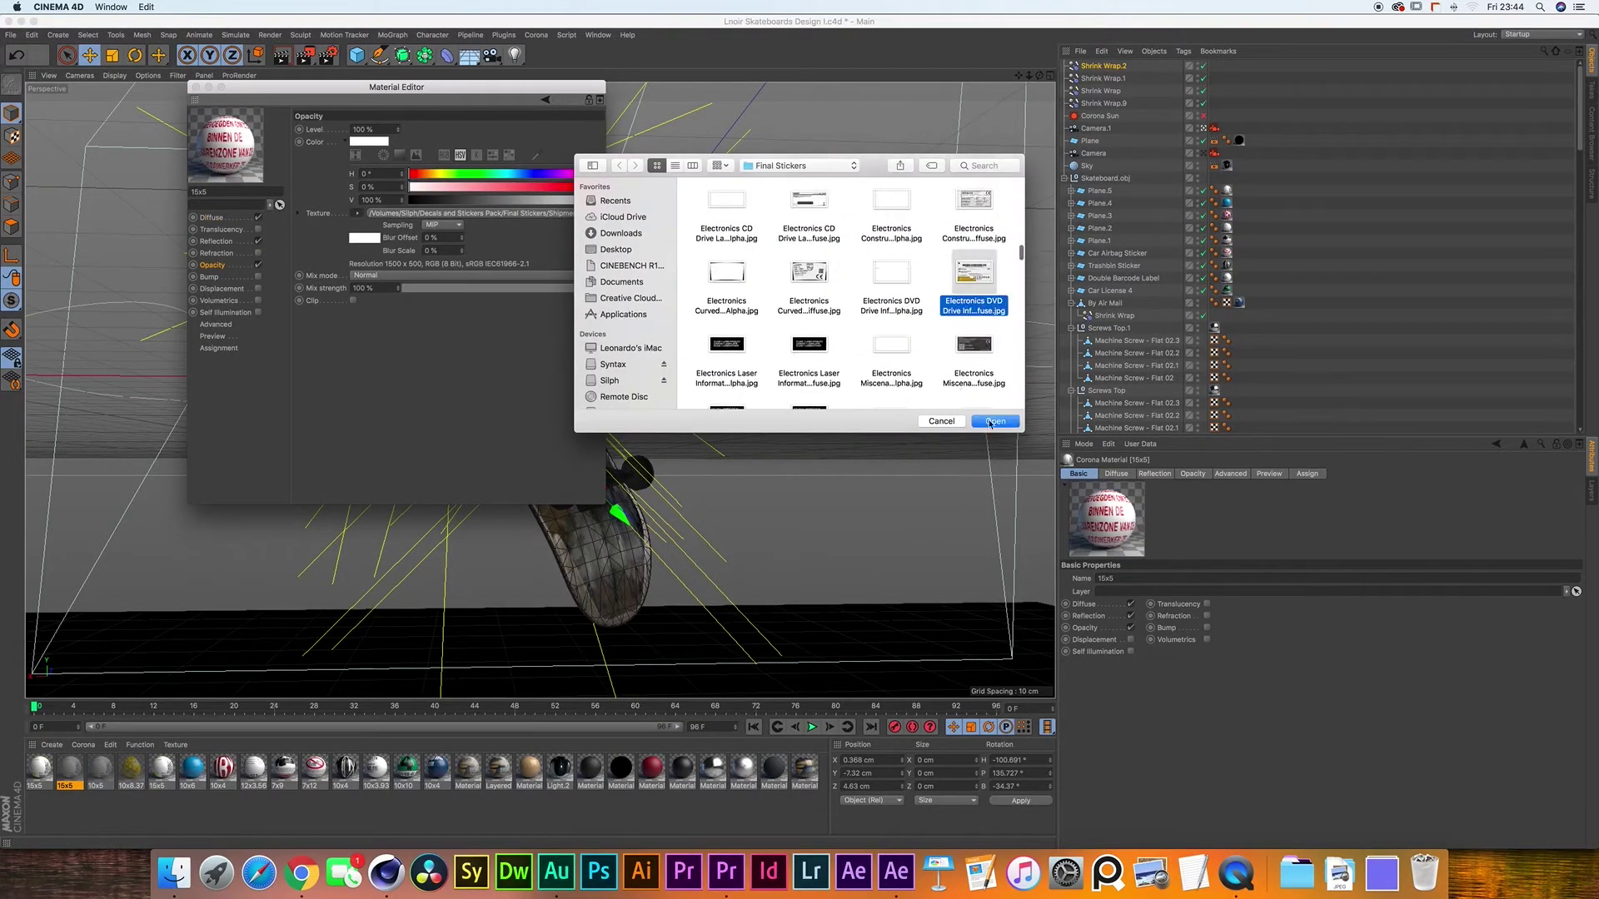
double_click(975, 308)
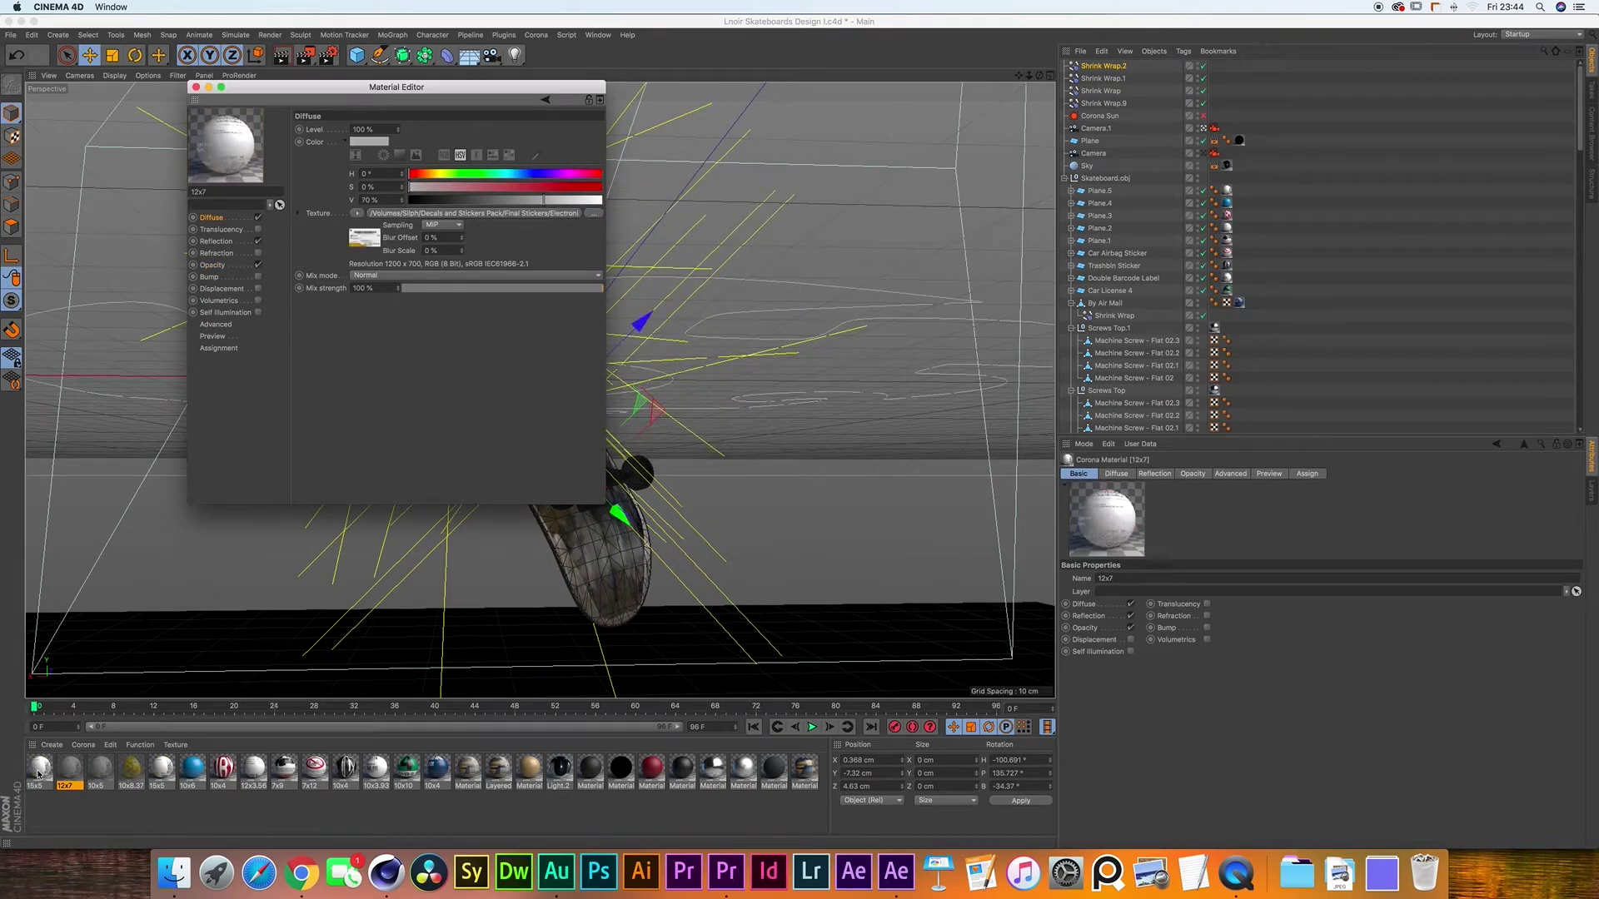
left_click(364, 217)
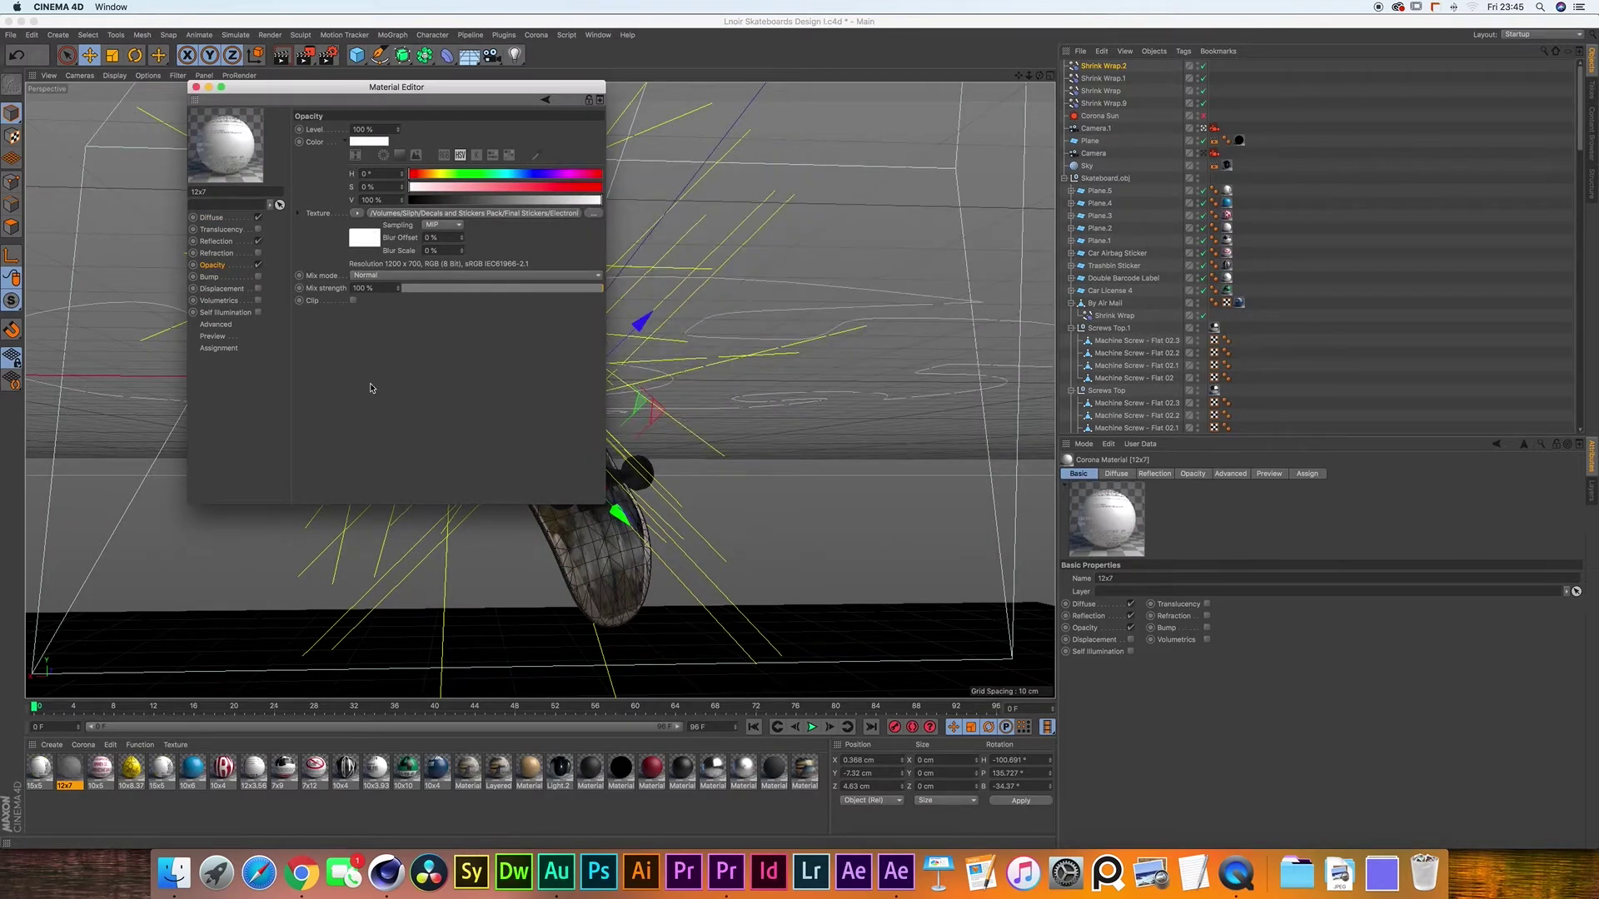
- Give the 8x8 material the "5" sticker texture without copying it, and add a new Plane primitive
left_click(357, 213)
left_click(383, 226)
left_click(891, 263)
left_click(995, 421)
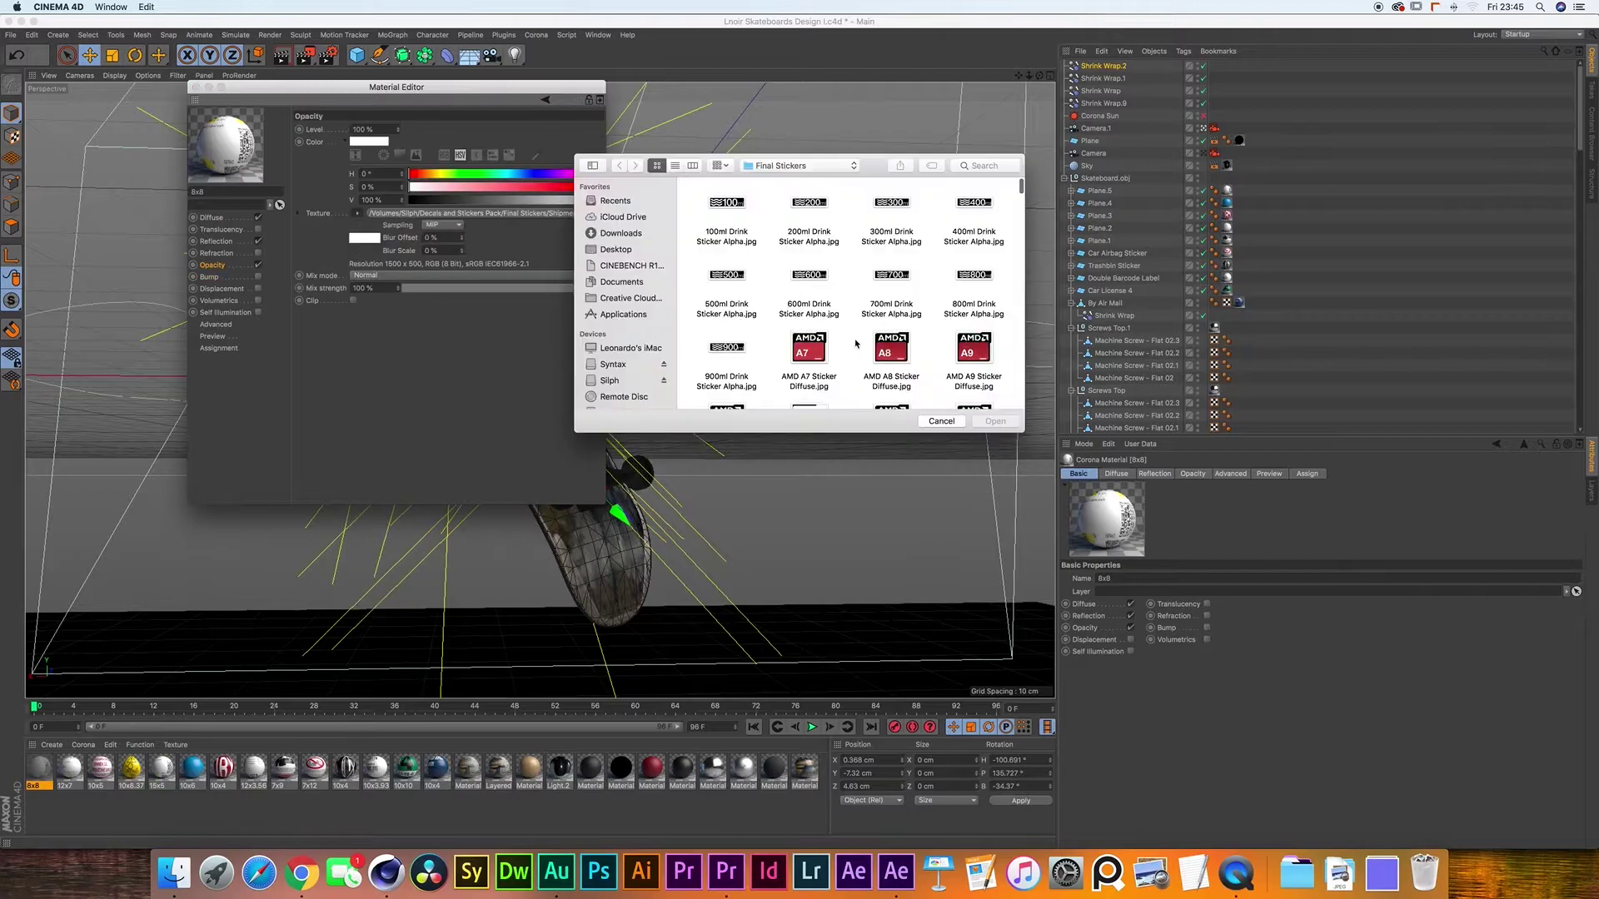
left_click(995, 422)
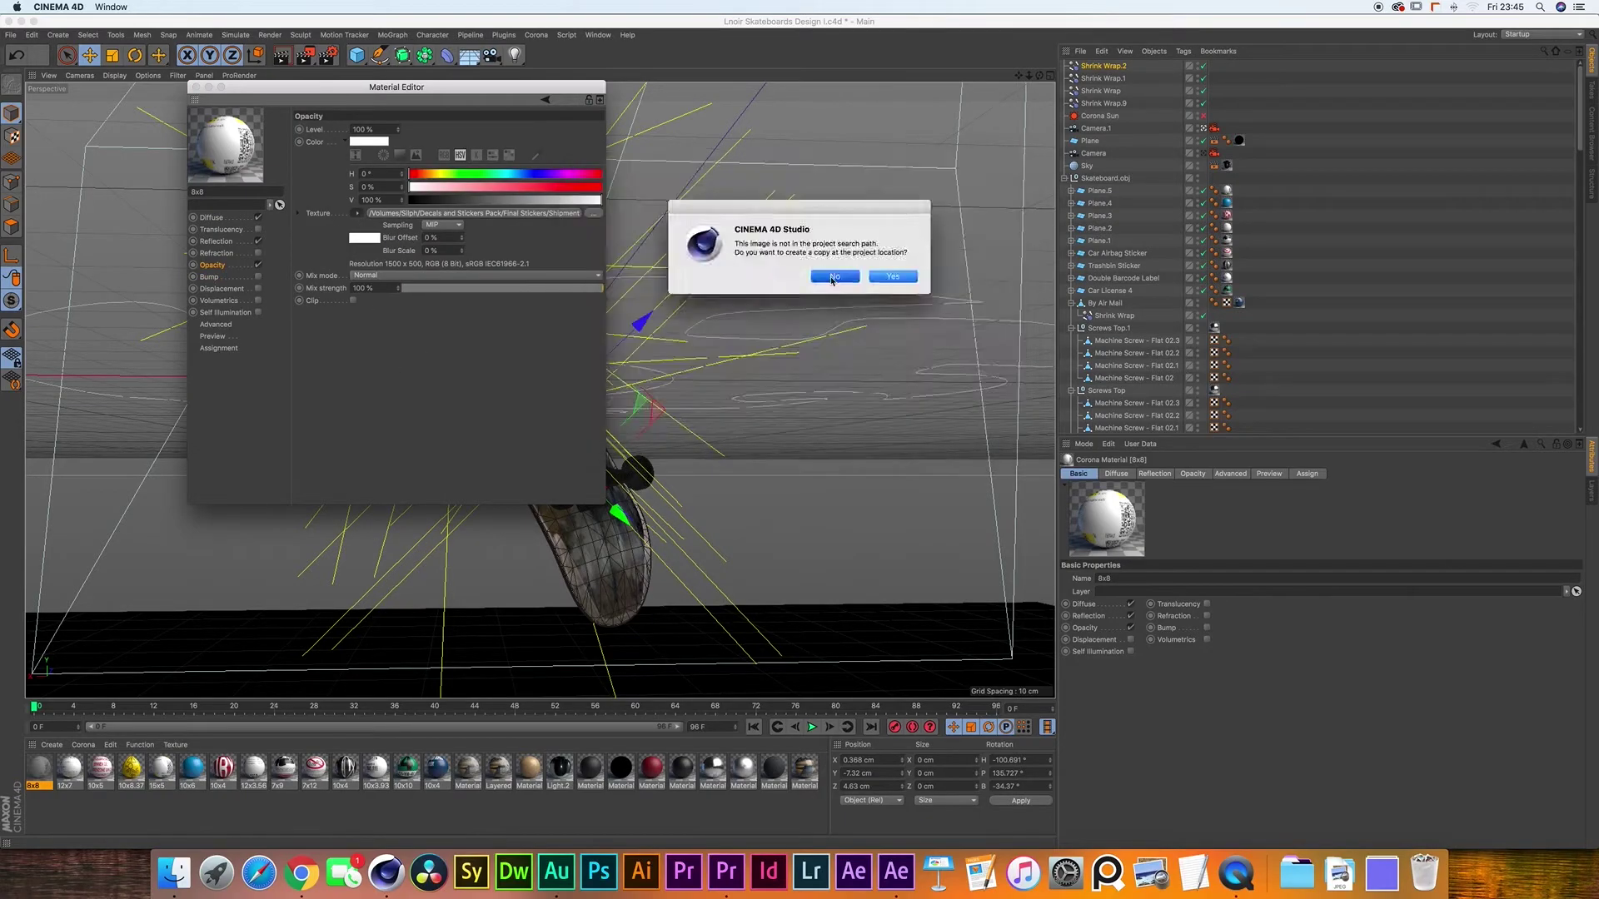
left_click(454, 94)
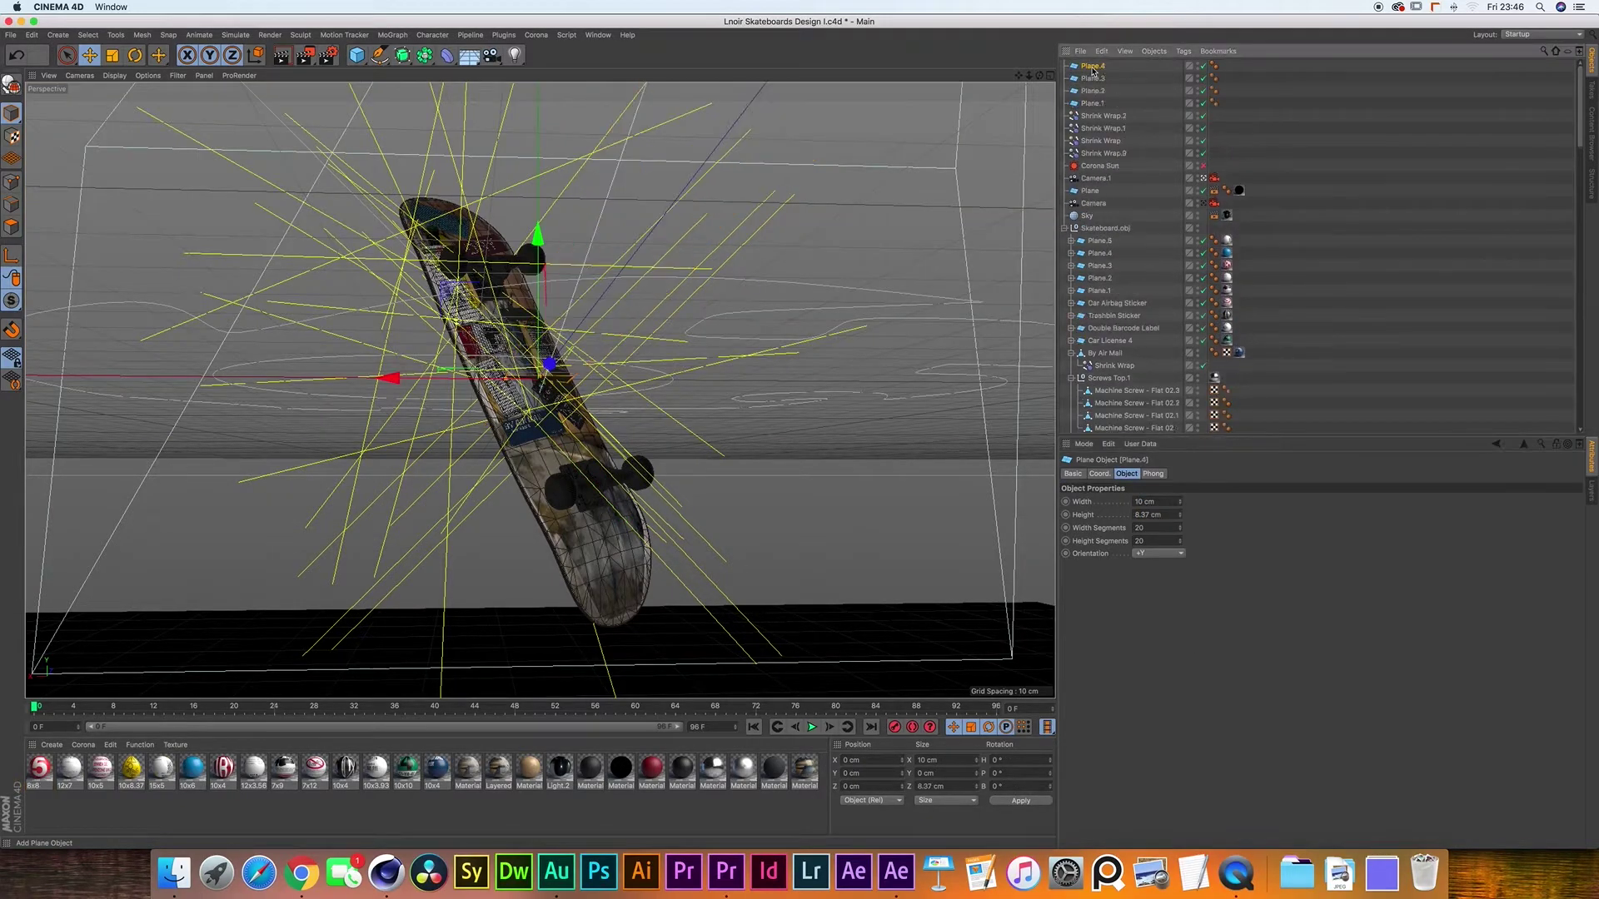
- Select Plane.4 and set the board texture tag's Offset U to 1.5%
left_click(1093, 79)
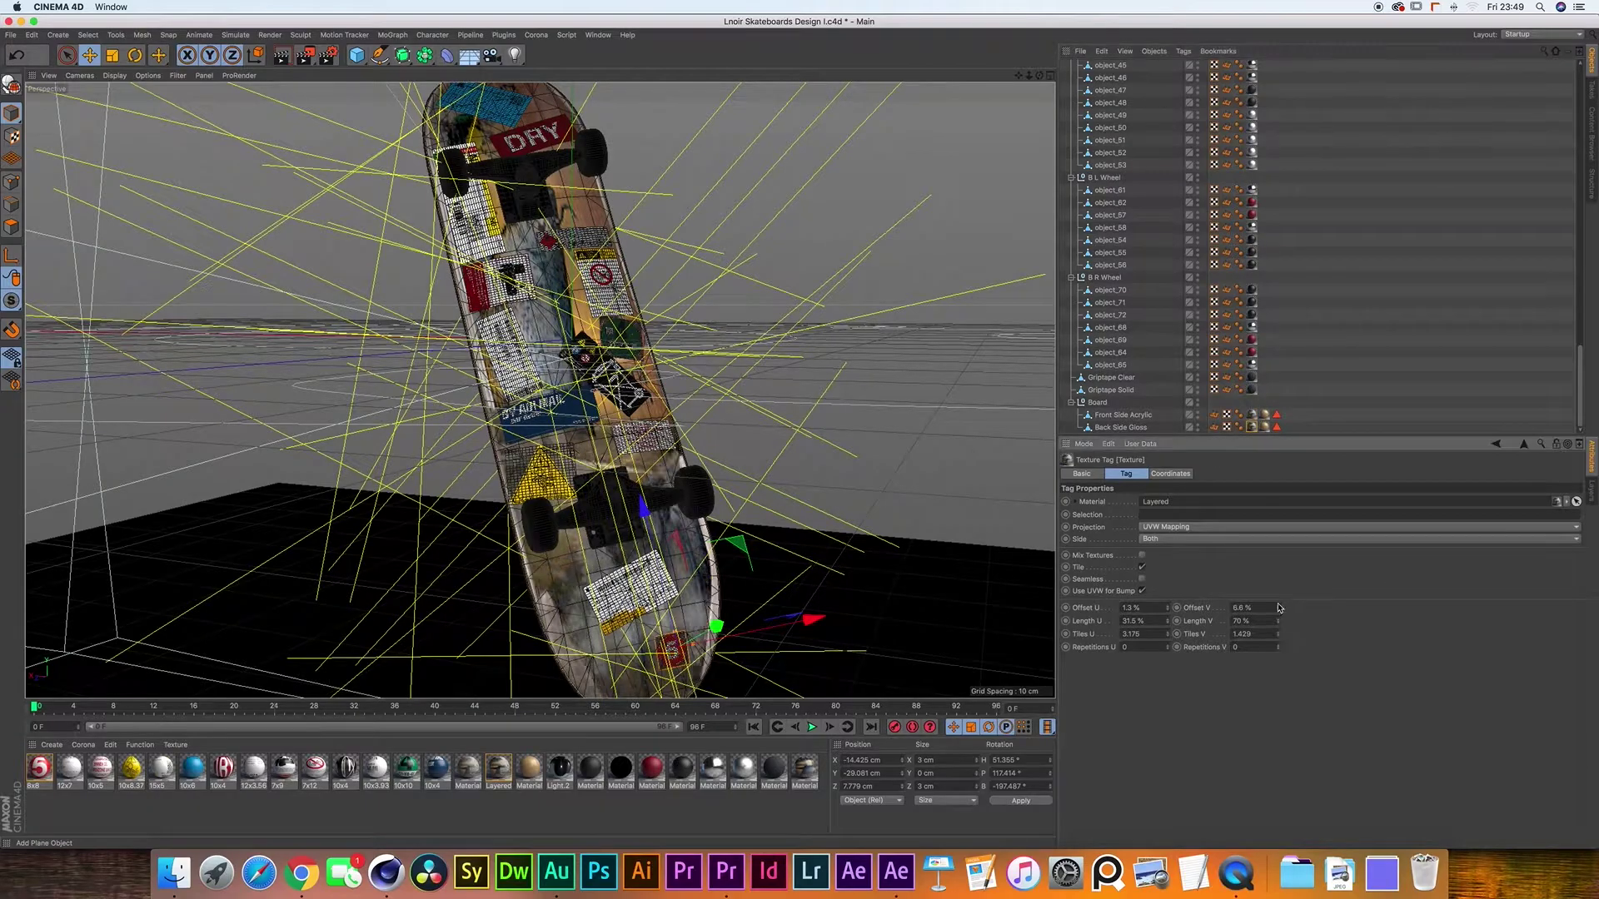
left_click_drag(1169, 612, 1169, 618)
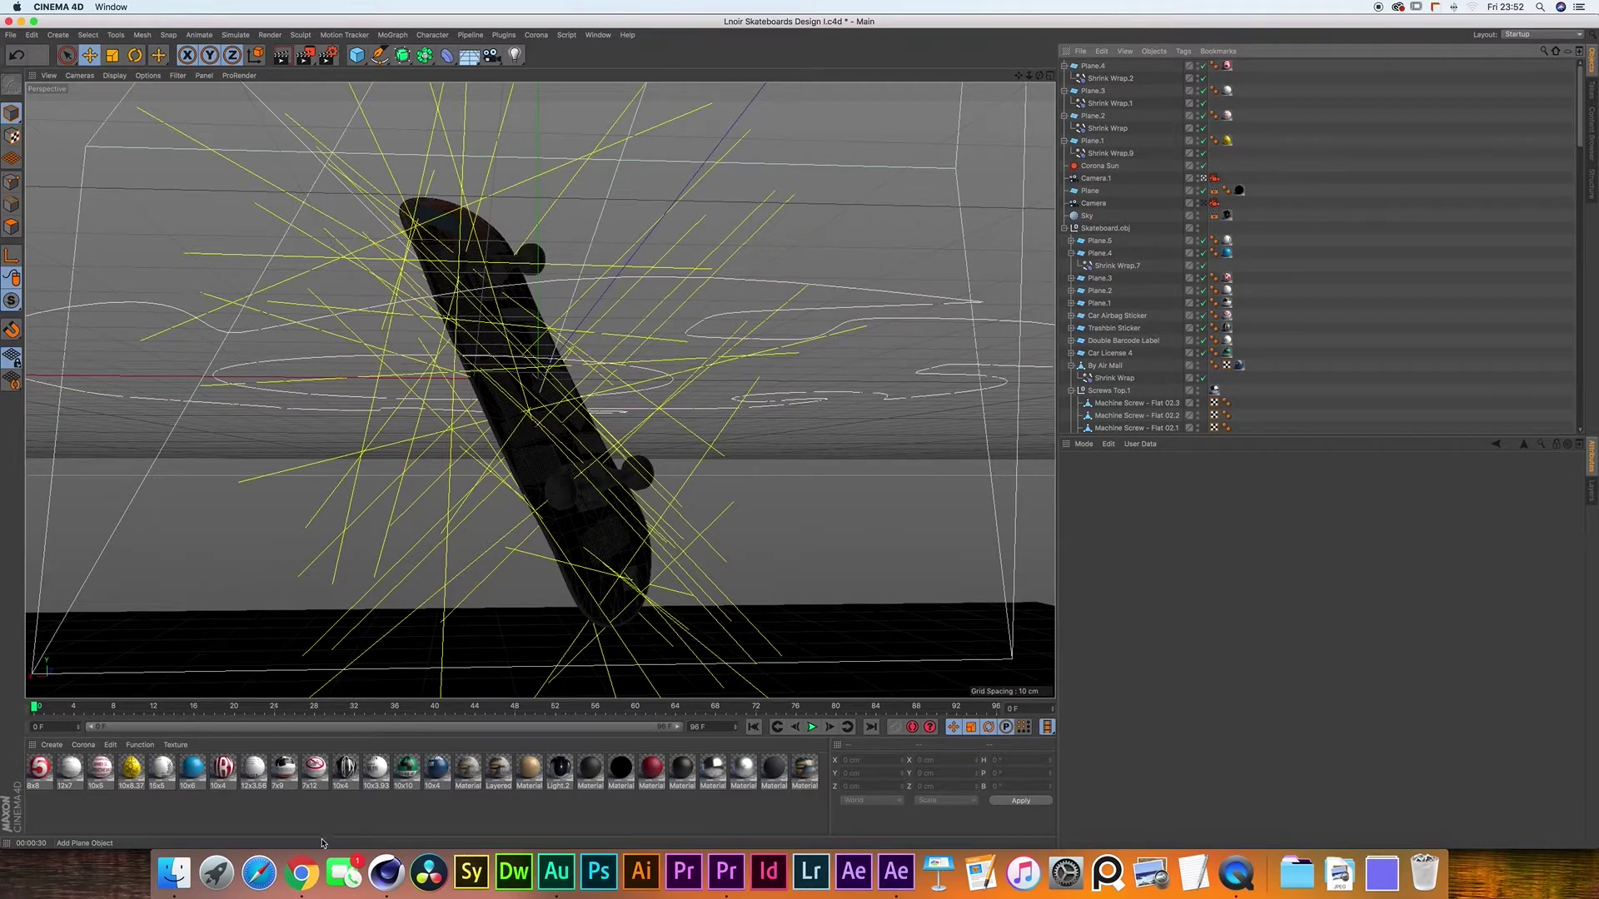
- Bring Chrome forward to show the ArtStation 150+ Industrial Decals and Stickers Pack page
left_click(301, 873)
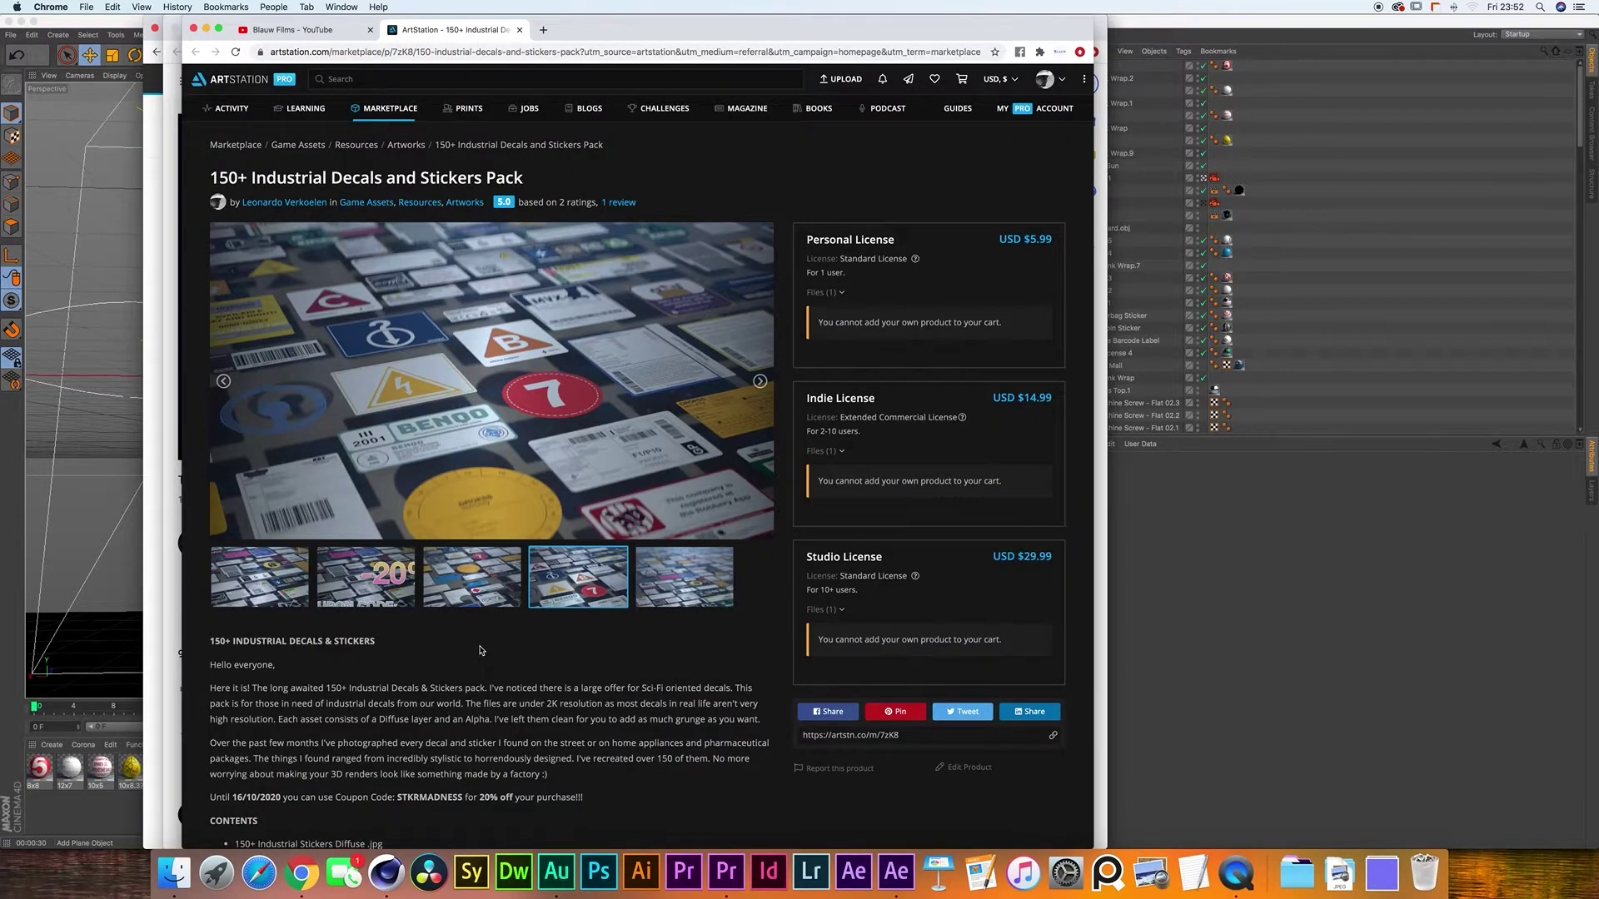